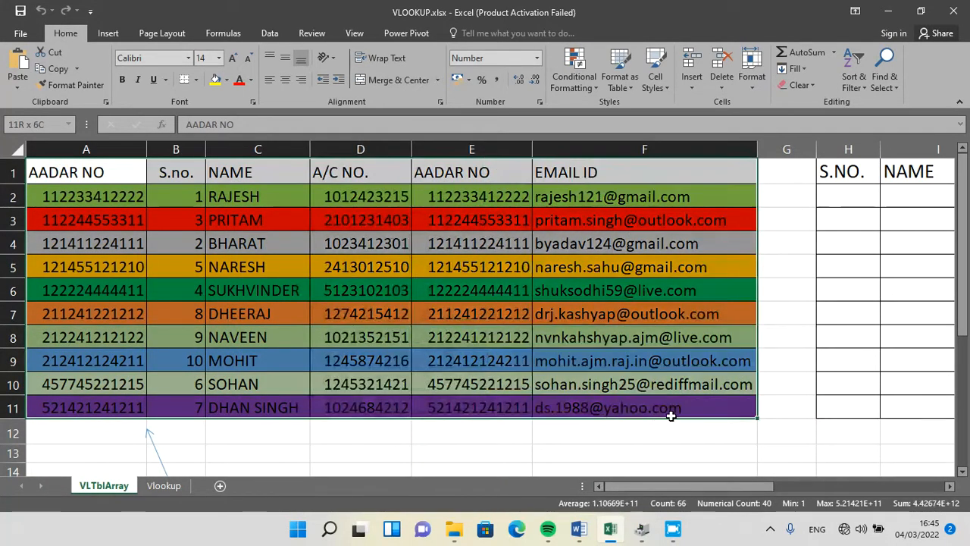
# Examine the source table A1:F11 and the target table H1:L11, including the identification numbers in K2:K11
pyautogui.click(69, 169)
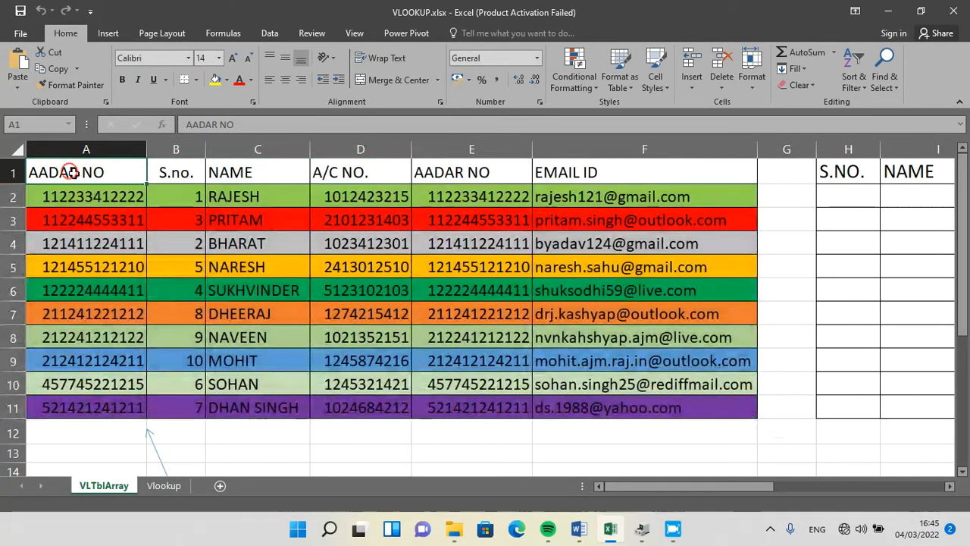
pyautogui.moveTo(77, 167); pyautogui.dragTo(636, 413)
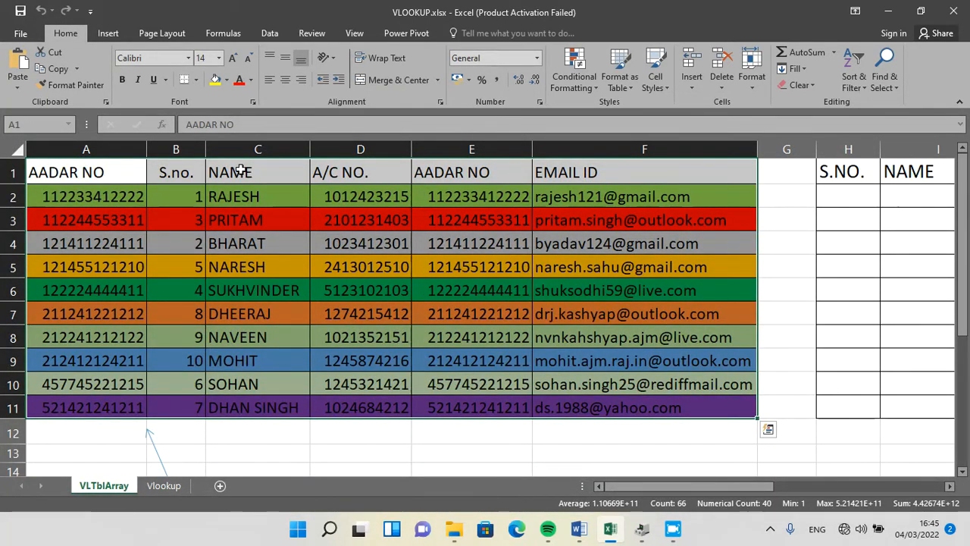
pyautogui.click(950, 490)
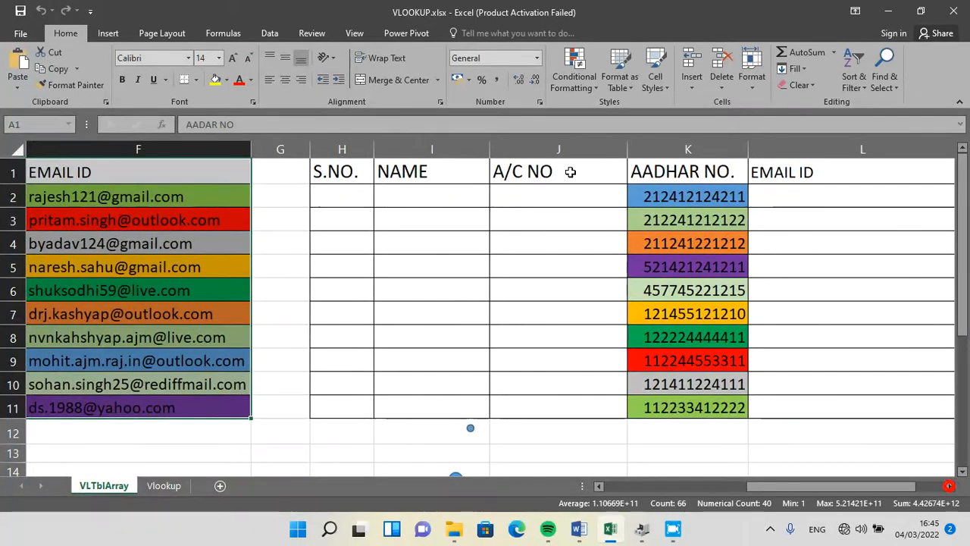
pyautogui.moveTo(349, 176); pyautogui.dragTo(883, 406)
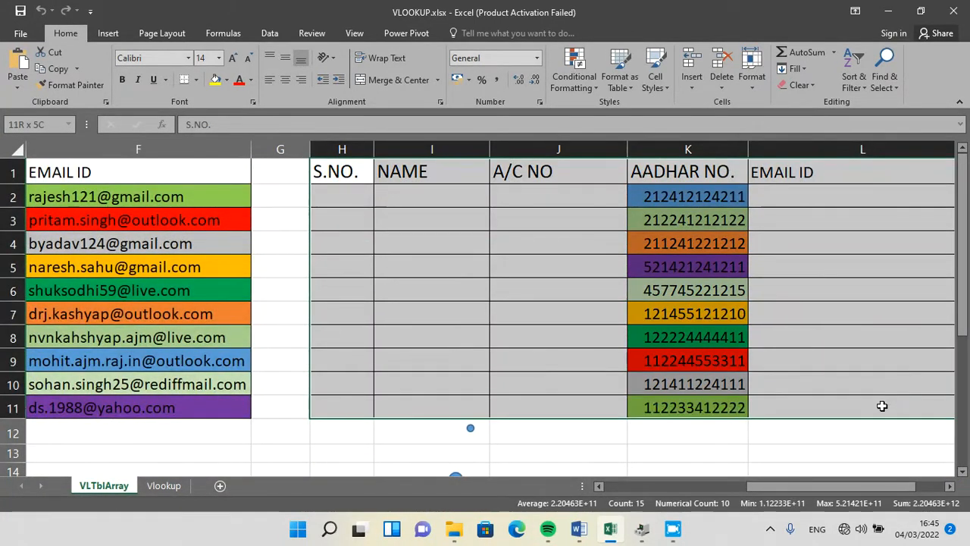
pyautogui.click(658, 195)
pyautogui.moveTo(652, 193); pyautogui.dragTo(652, 409)
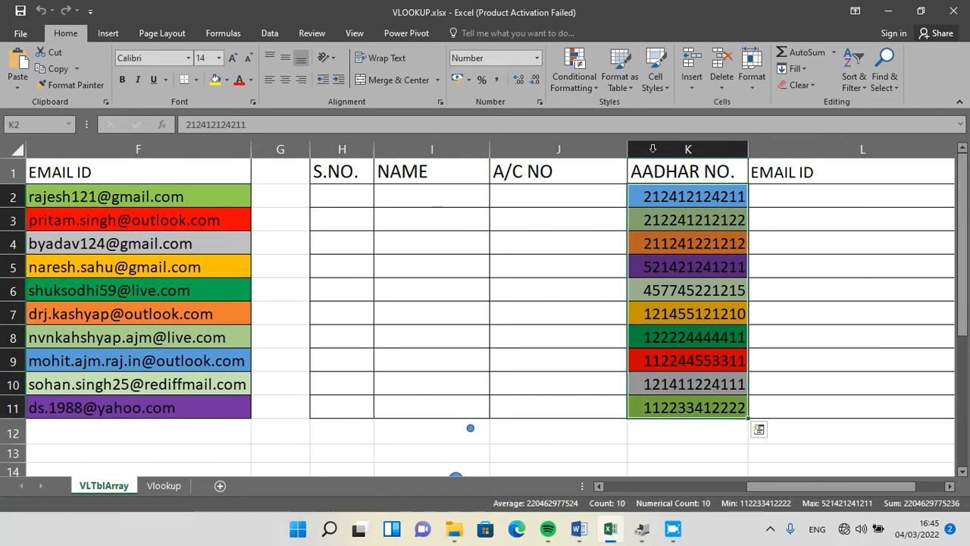
# Compare the AADAR NO column E2:E11 with the AADHAR NO. column K2:K11, and inspect the empty NAME and A/C NO cells I2:J11
pyautogui.moveTo(829, 486); pyautogui.dragTo(771, 487)
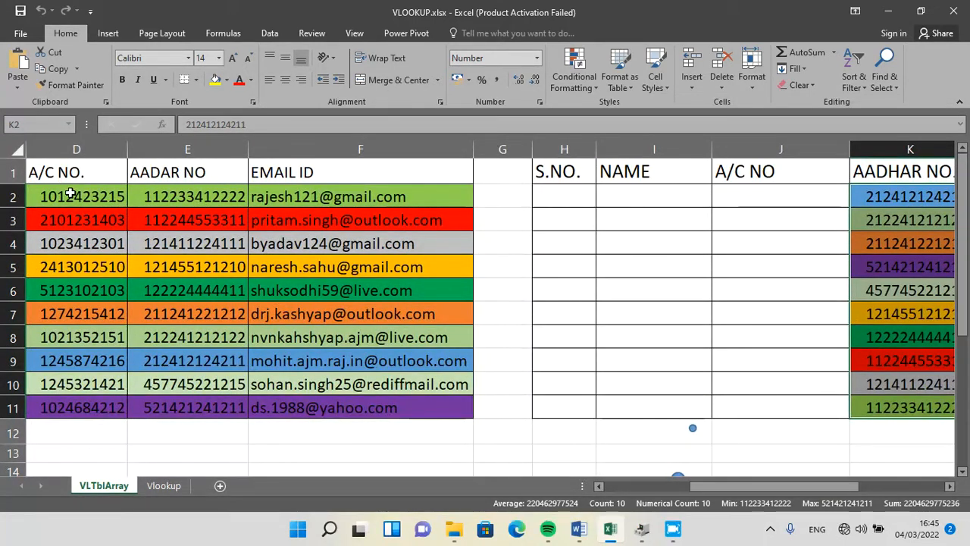
pyautogui.moveTo(169, 198); pyautogui.dragTo(198, 404)
pyautogui.click(950, 487)
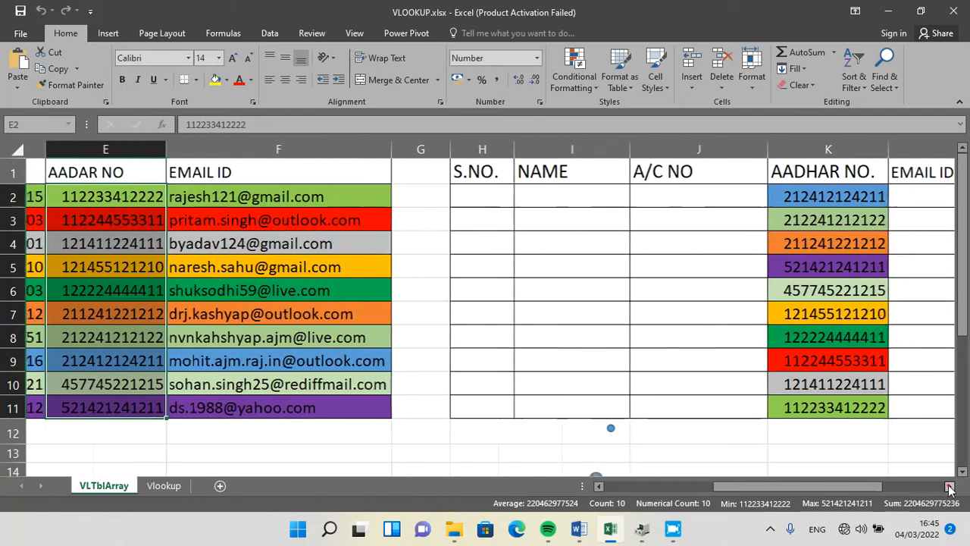
pyautogui.click(950, 487)
pyautogui.click(950, 487)
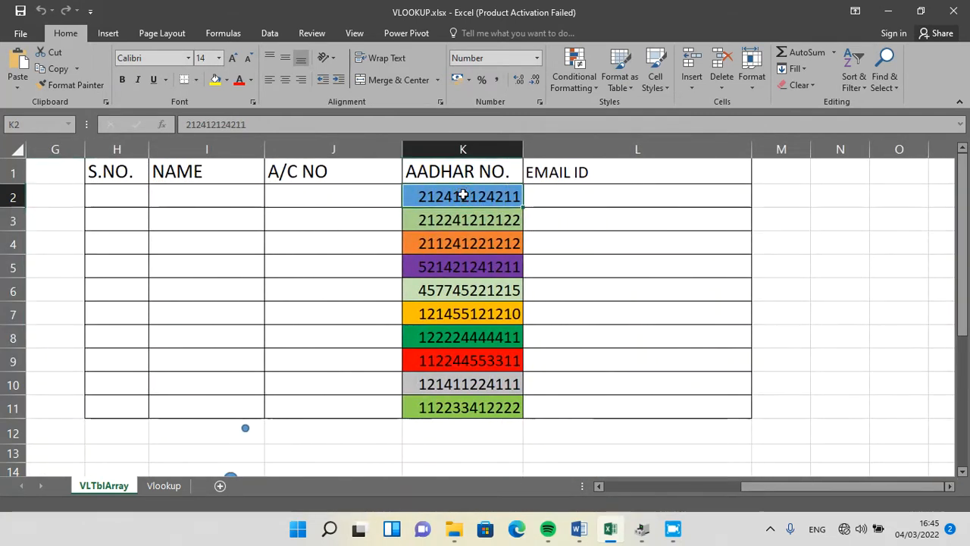
pyautogui.moveTo(462, 195); pyautogui.dragTo(479, 407)
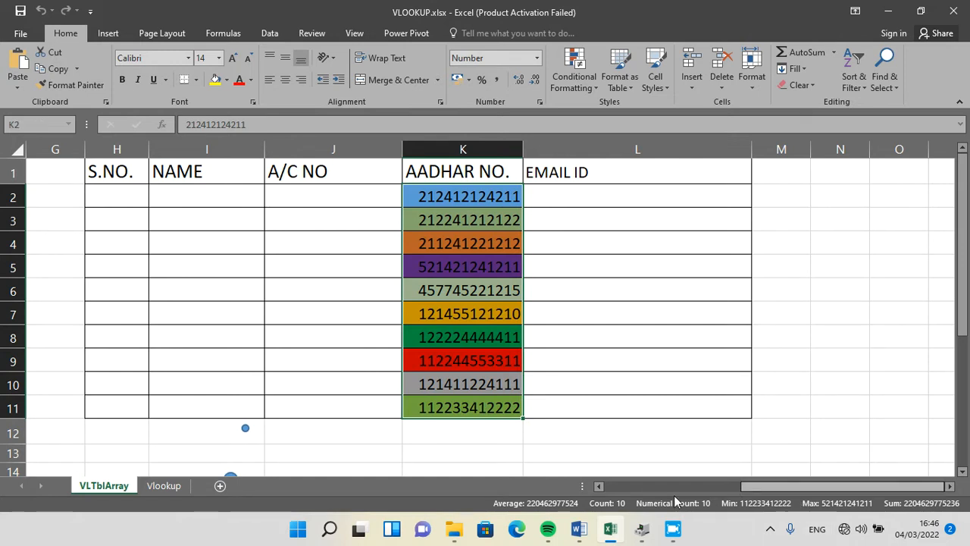
pyautogui.click(599, 486)
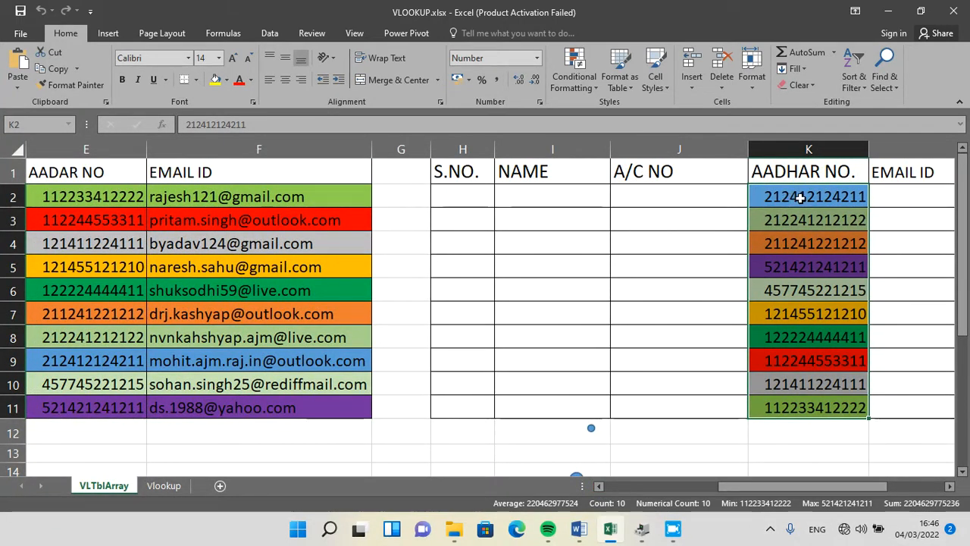
pyautogui.click(643, 203)
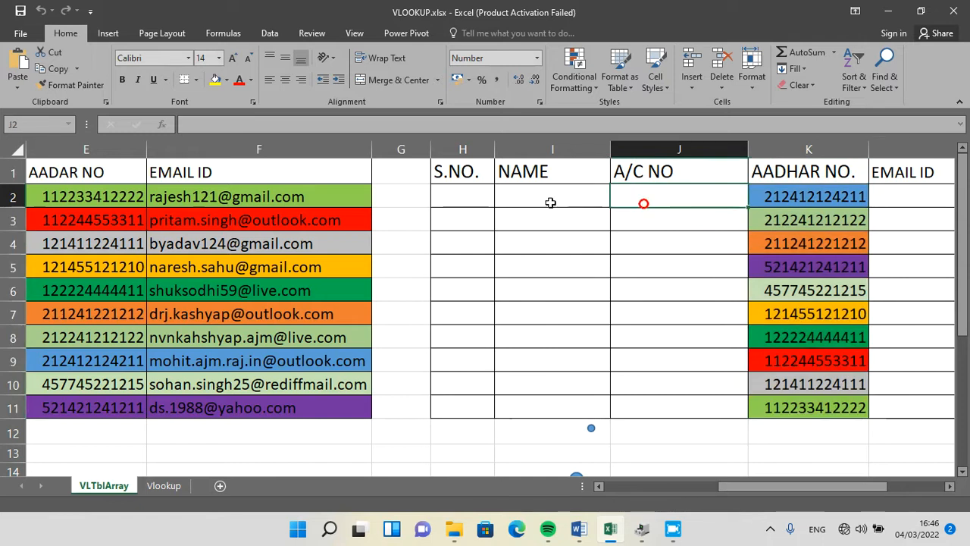
pyautogui.click(553, 201)
pyautogui.moveTo(532, 195)
pyautogui.mouseDown()
pyautogui.moveTo(669, 201)
pyautogui.moveTo(665, 401)
pyautogui.moveTo(672, 210)
pyautogui.moveTo(678, 409)
pyautogui.mouseUp()
# Start a VLOOKUP formula in cell I2 with K2 as the lookup value
pyautogui.click(525, 190)
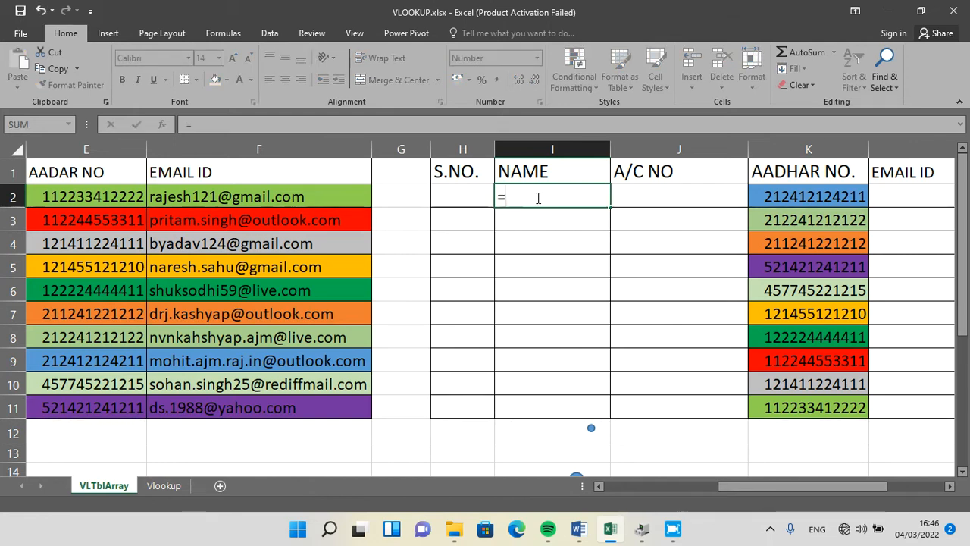
pyautogui.write('vllo')
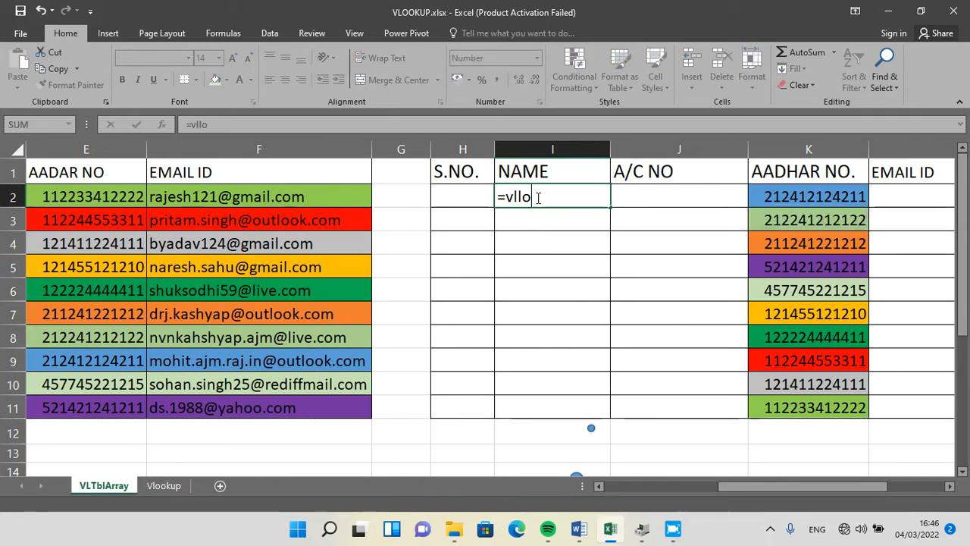
pyautogui.press('BackSpace')
pyautogui.press('BackSpace')
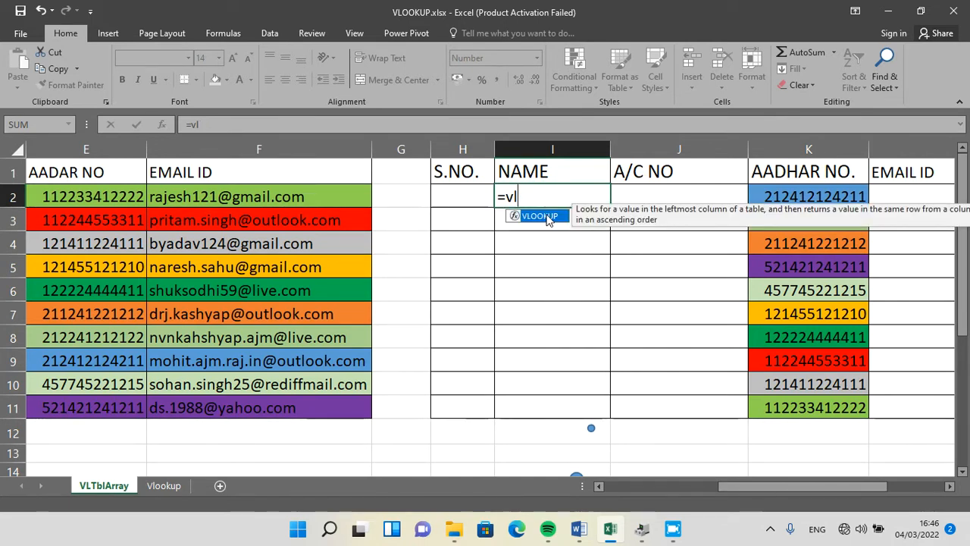
pyautogui.doubleClick(548, 216)
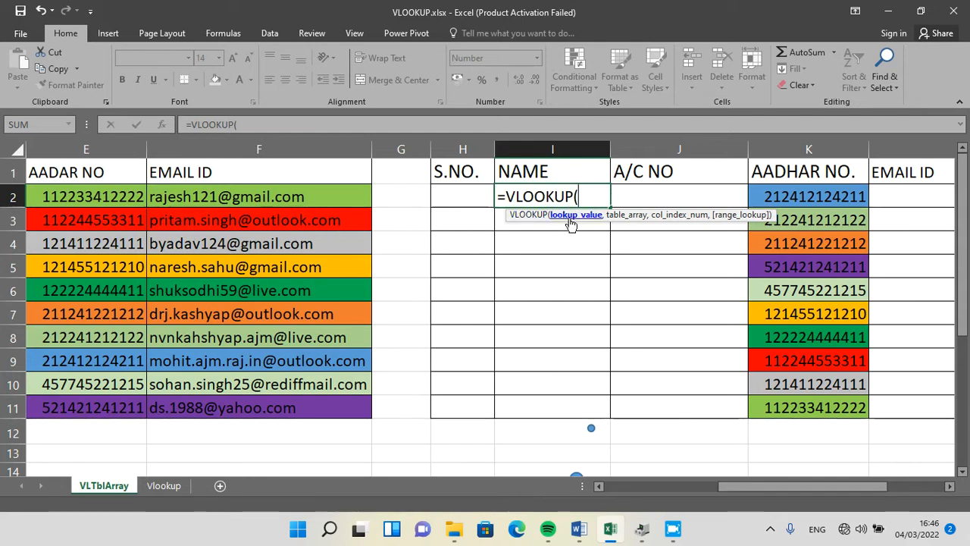
pyautogui.click(803, 197)
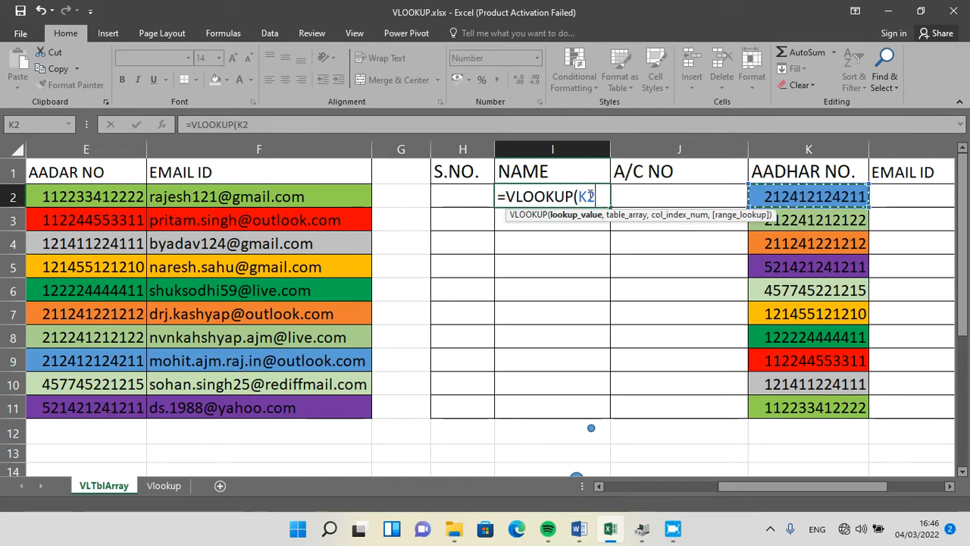
pyautogui.write(',')
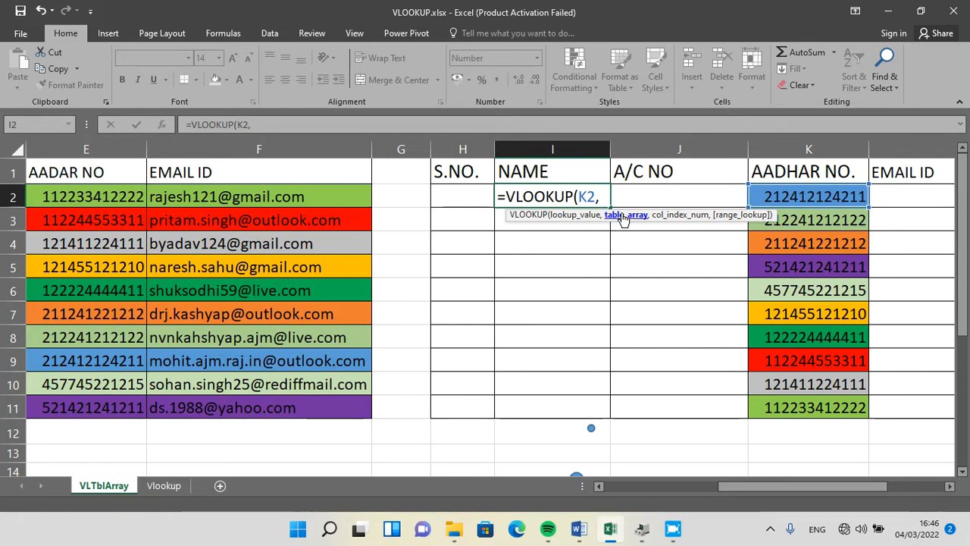
# Use the source range A1:F11 as the table array of the VLOOKUP formula
pyautogui.moveTo(774, 485); pyautogui.dragTo(650, 486)
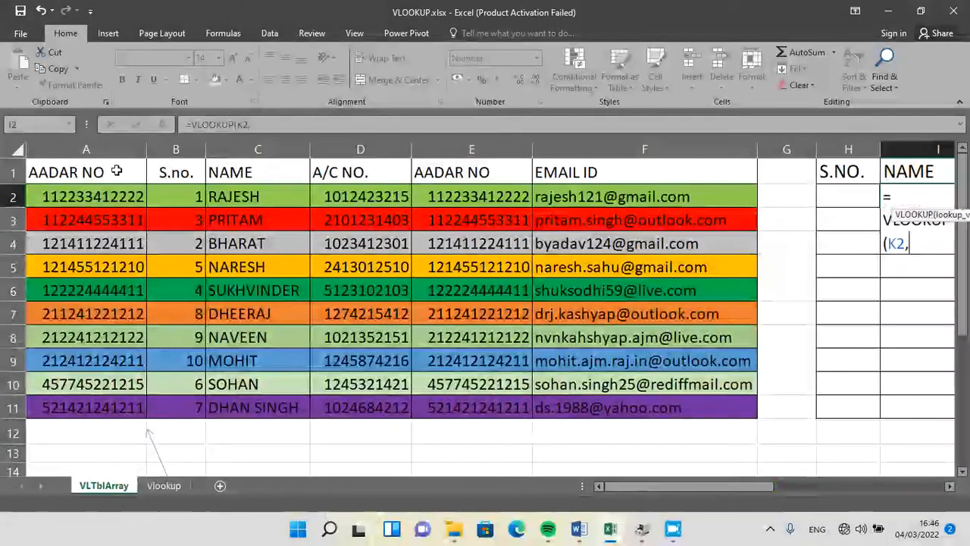
pyautogui.moveTo(57, 169); pyautogui.dragTo(705, 410)
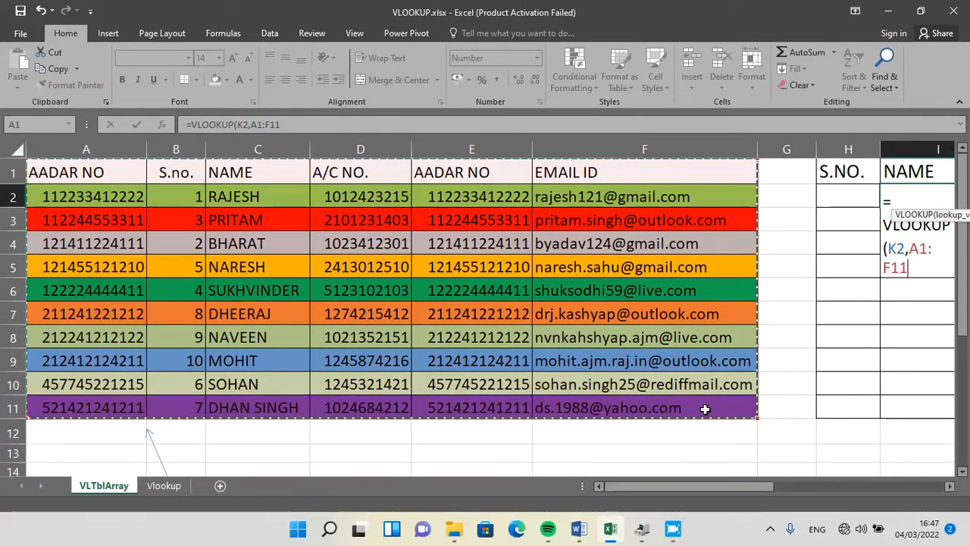
pyautogui.click(950, 486)
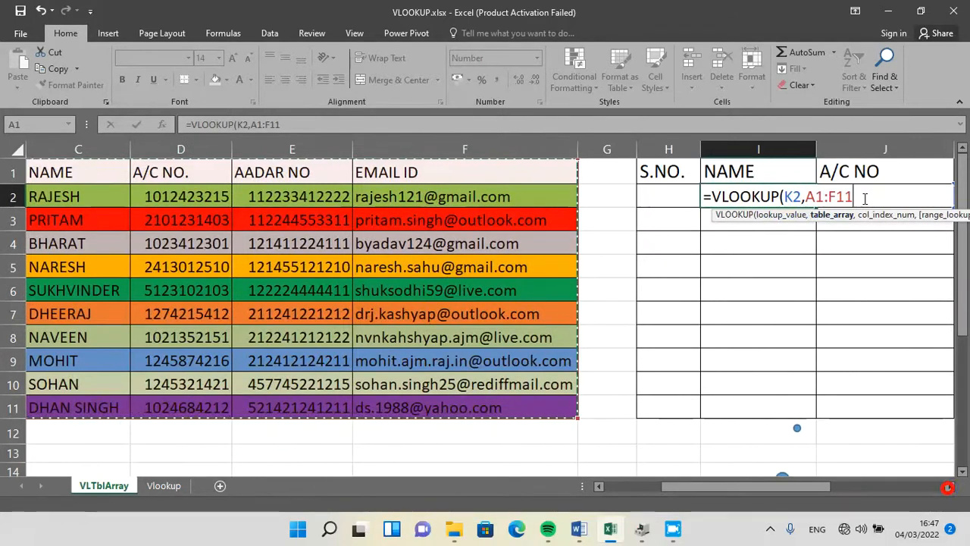
pyautogui.write(',')
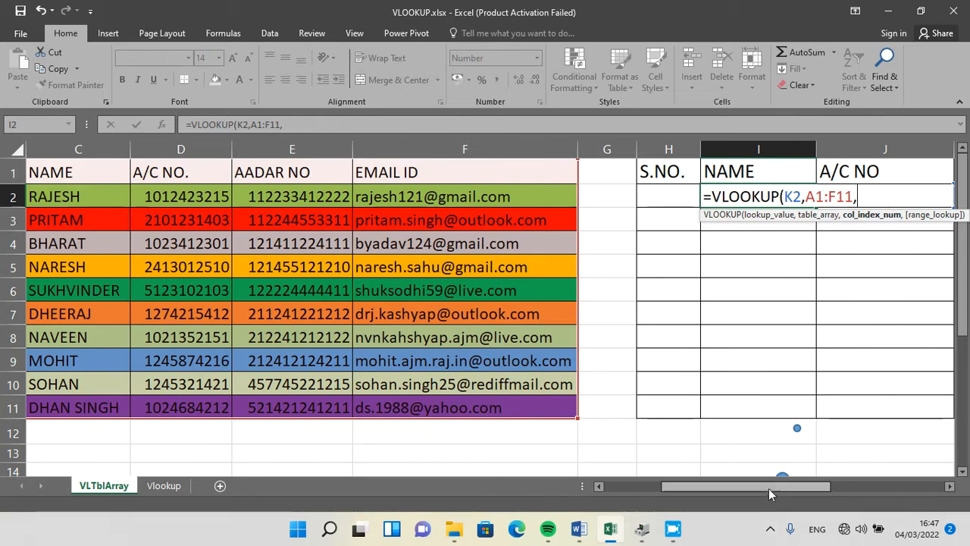
# Complete the VLOOKUP with column index 3 and FALSE for an exact match, review its arguments, and enter the formula
pyautogui.moveTo(769, 488); pyautogui.dragTo(693, 486)
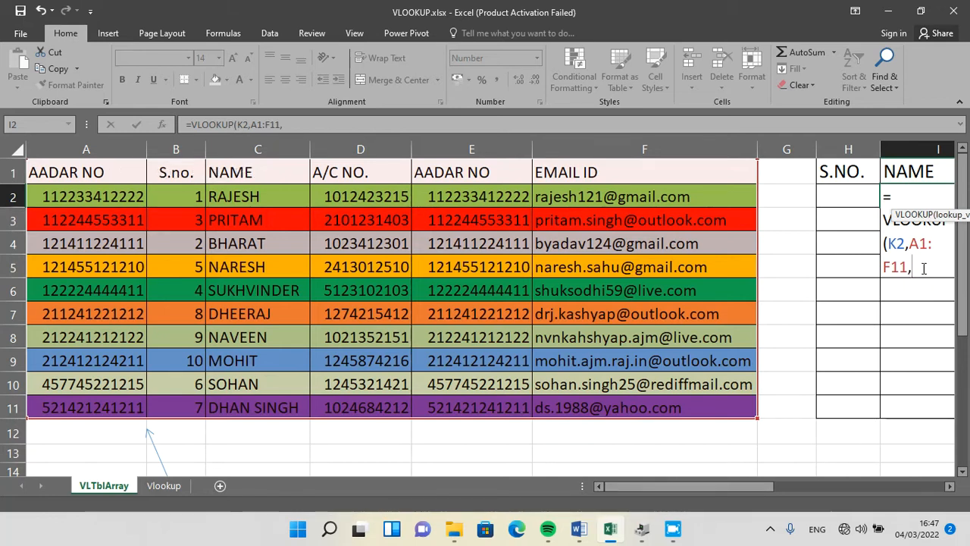
pyautogui.write('3')
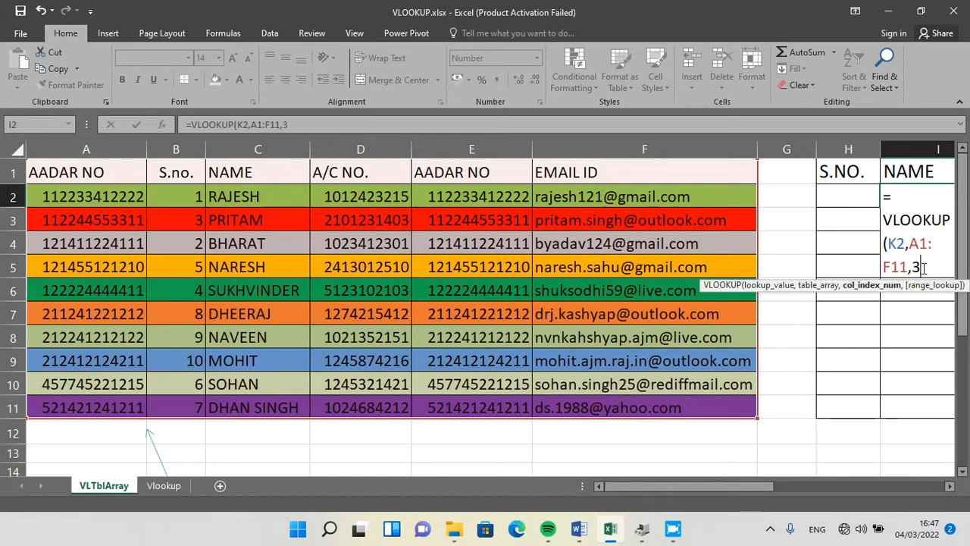
pyautogui.click(951, 486)
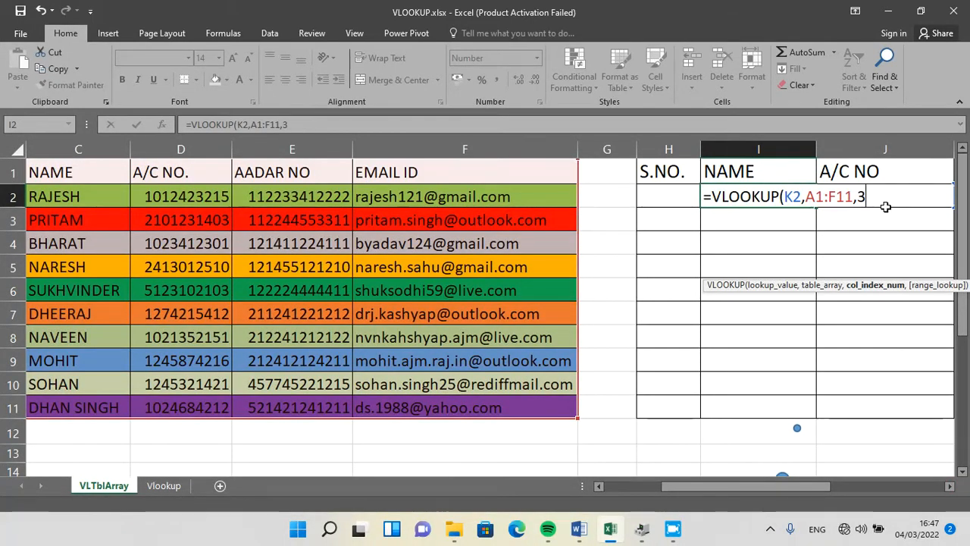
pyautogui.write(',')
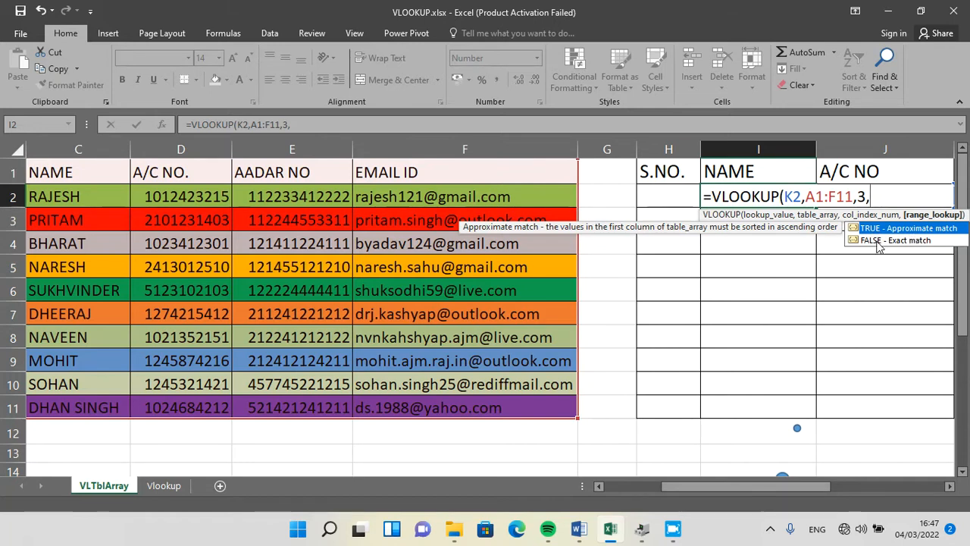
pyautogui.doubleClick(878, 241)
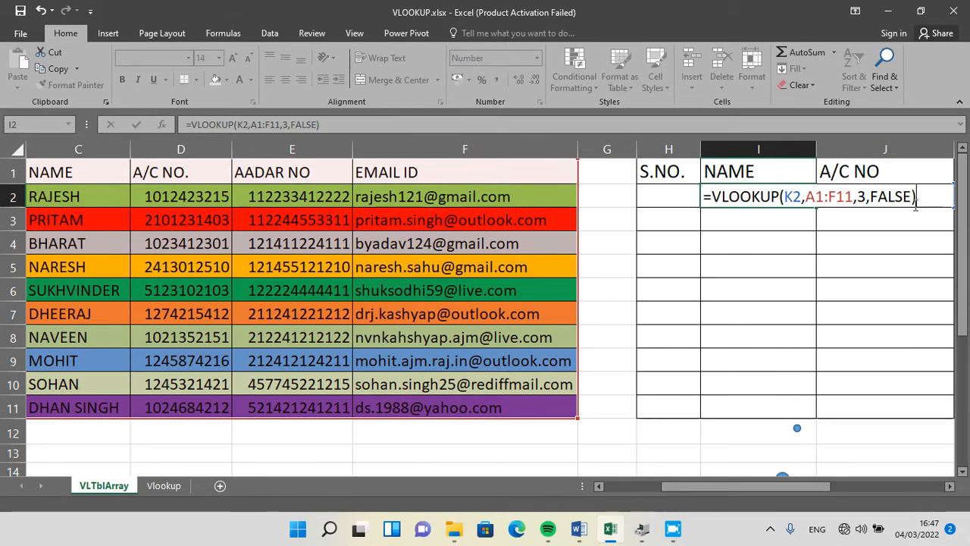
pyautogui.doubleClick(787, 200)
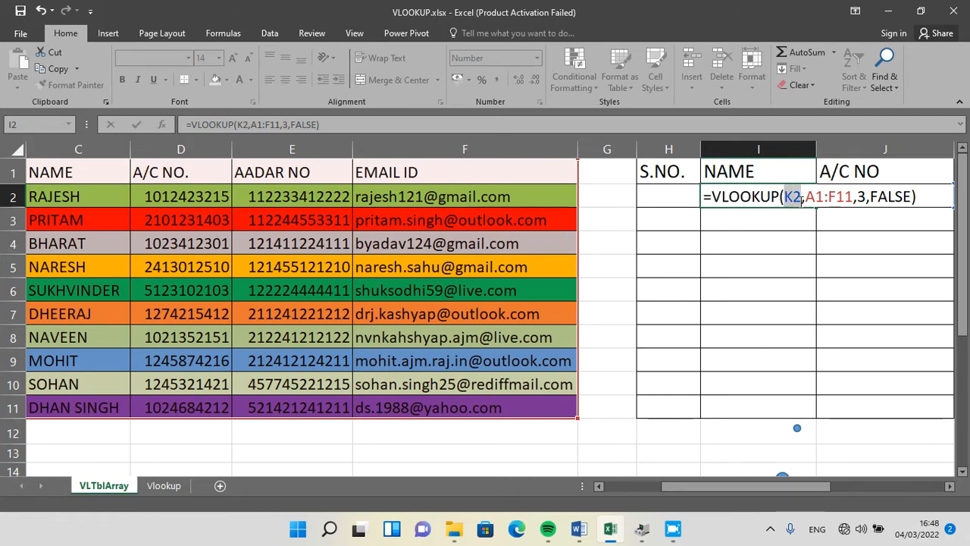
pyautogui.moveTo(806, 198); pyautogui.dragTo(857, 196)
pyautogui.click(862, 197)
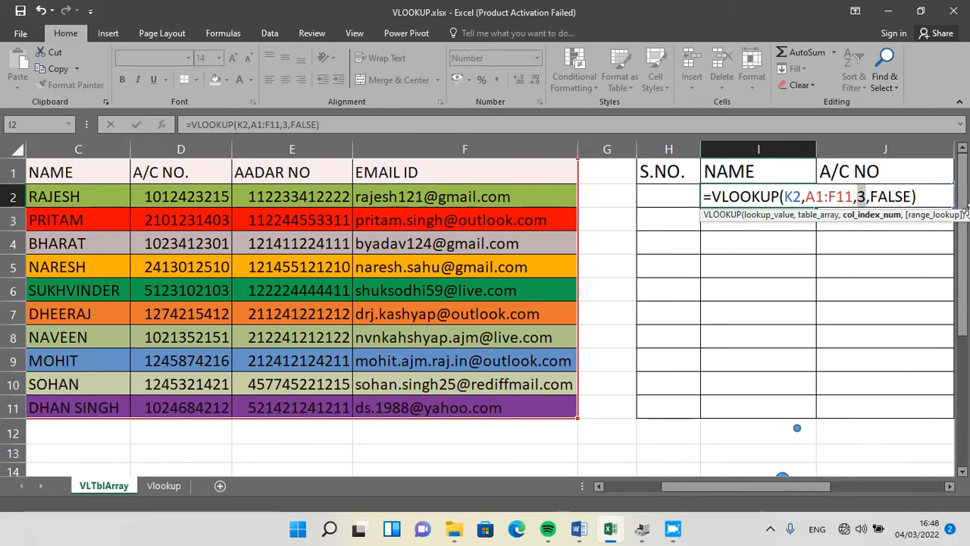
pyautogui.press('Return')
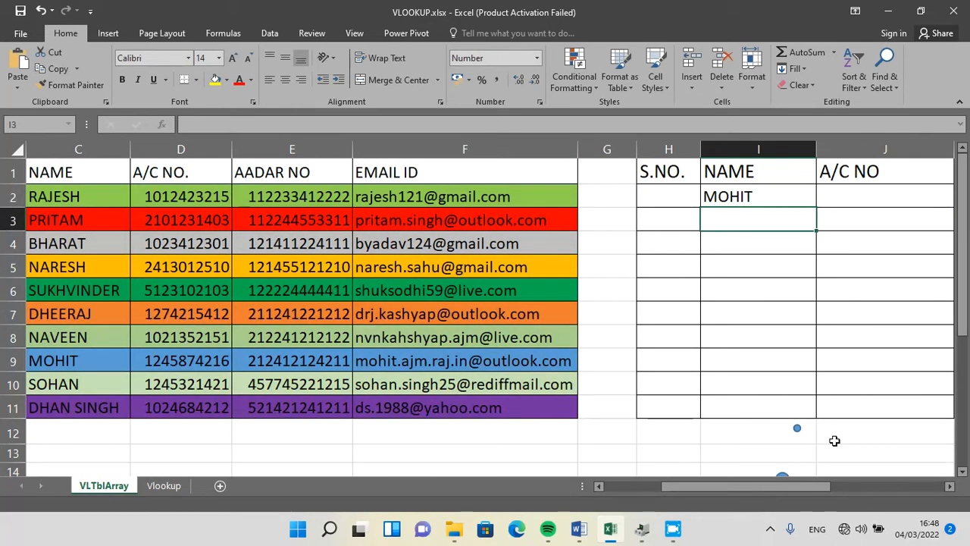
# Check the name returned in I2 against the source table row whose AADAR NO matches K2
pyautogui.click(951, 486)
pyautogui.click(951, 486)
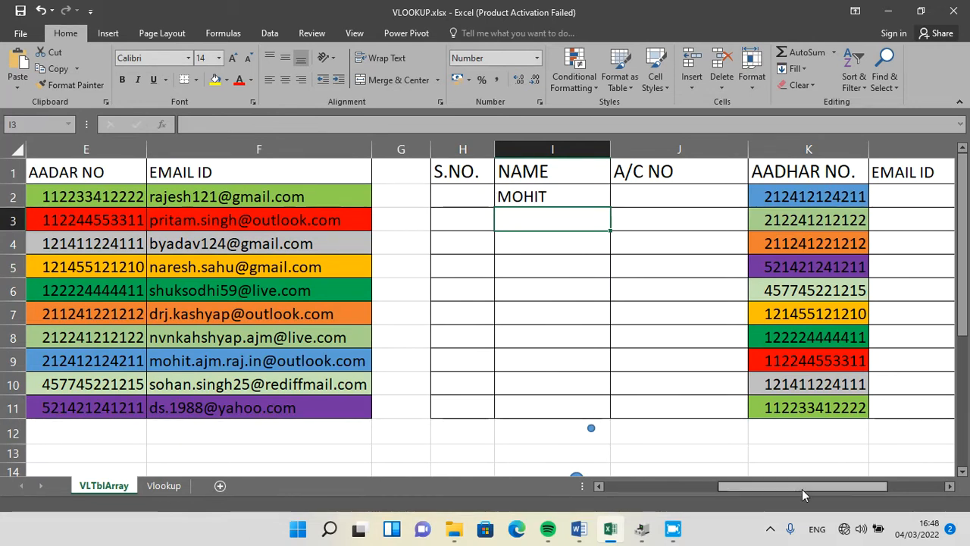
pyautogui.moveTo(802, 489); pyautogui.dragTo(717, 493)
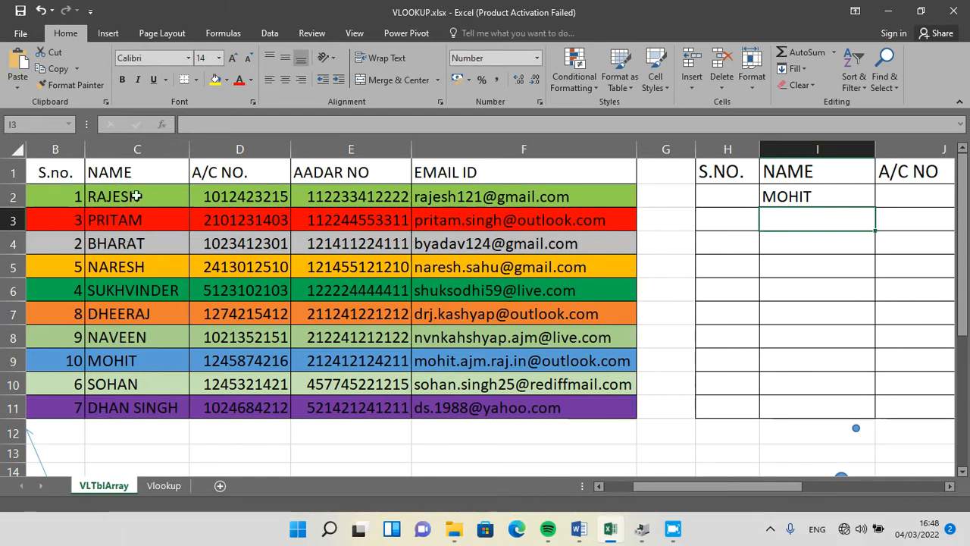
pyautogui.moveTo(667, 486); pyautogui.dragTo(645, 486)
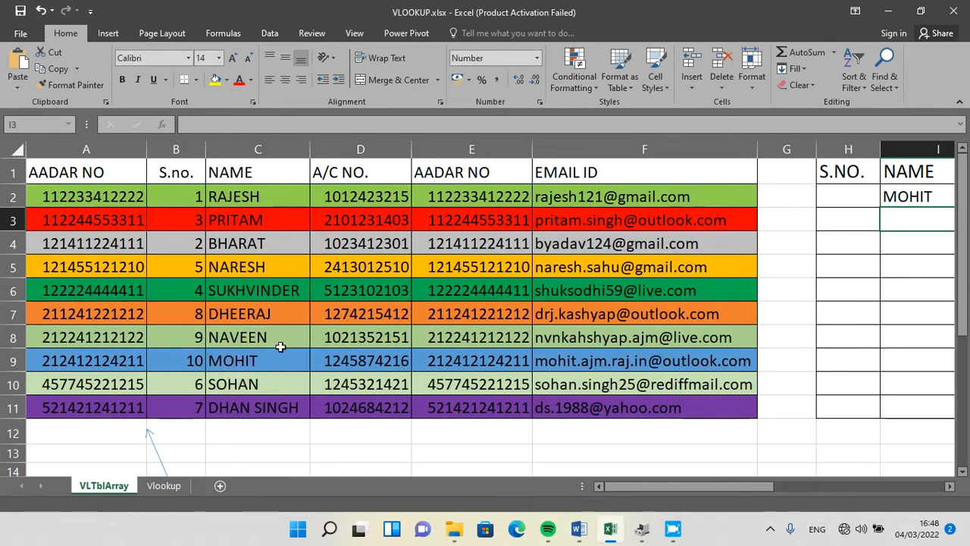
pyautogui.doubleClick(950, 487)
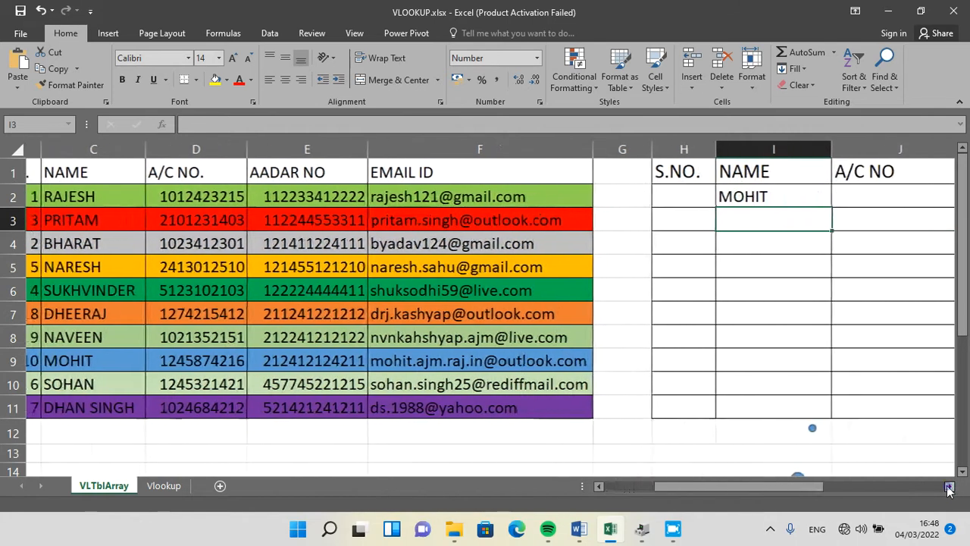
pyautogui.click(726, 195)
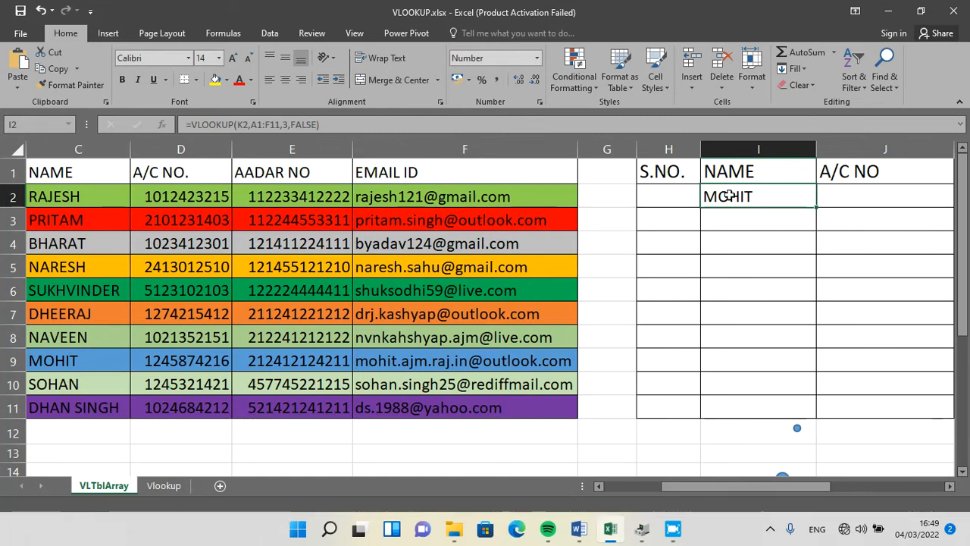
pyautogui.click(852, 189)
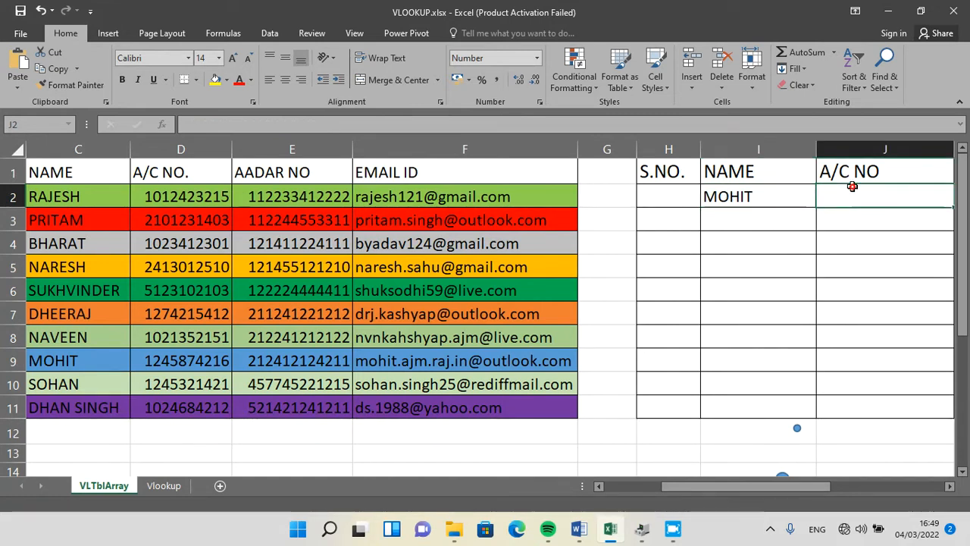
# Start a VLOOKUP formula in the A/C NO cell J2 with K2 as the lookup value
pyautogui.click(950, 486)
pyautogui.click(950, 486)
pyautogui.click(950, 486)
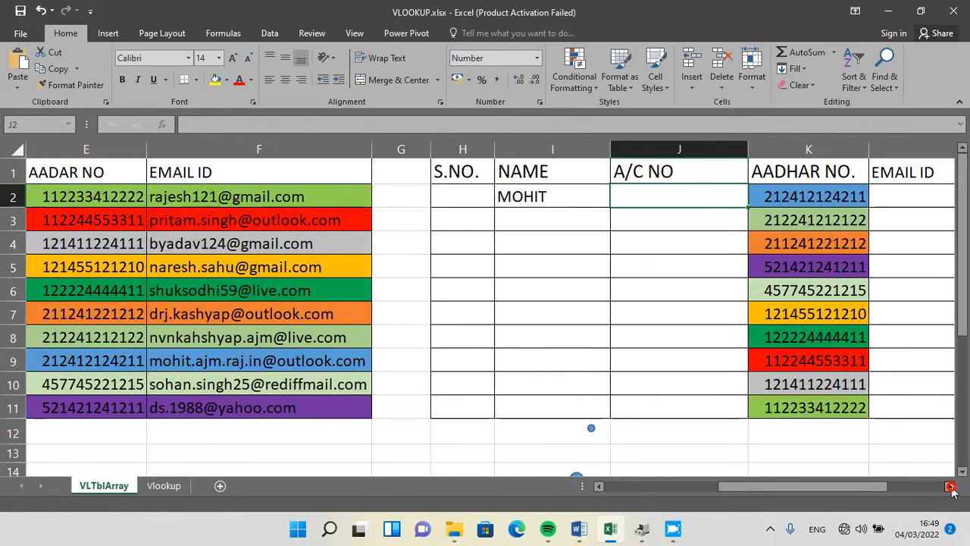
pyautogui.write('=')
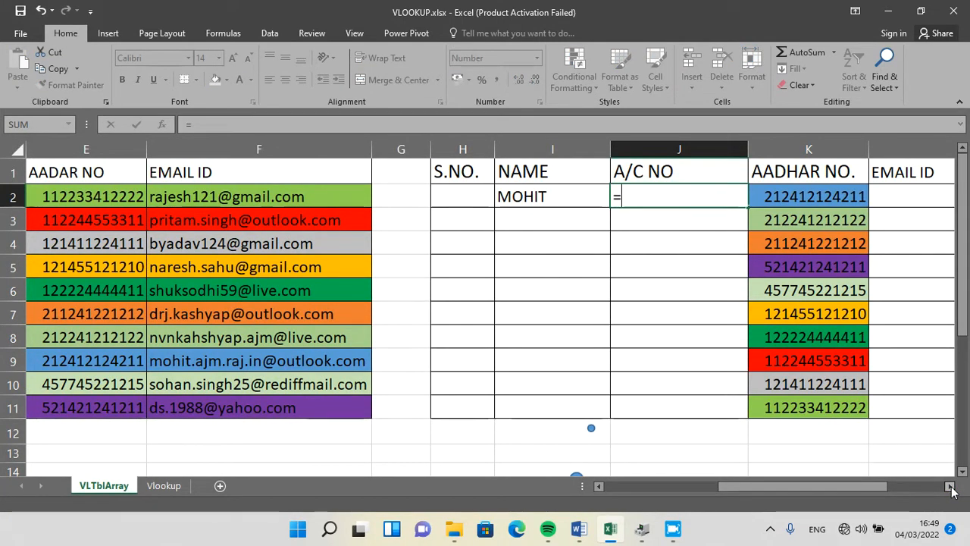
pyautogui.write('v')
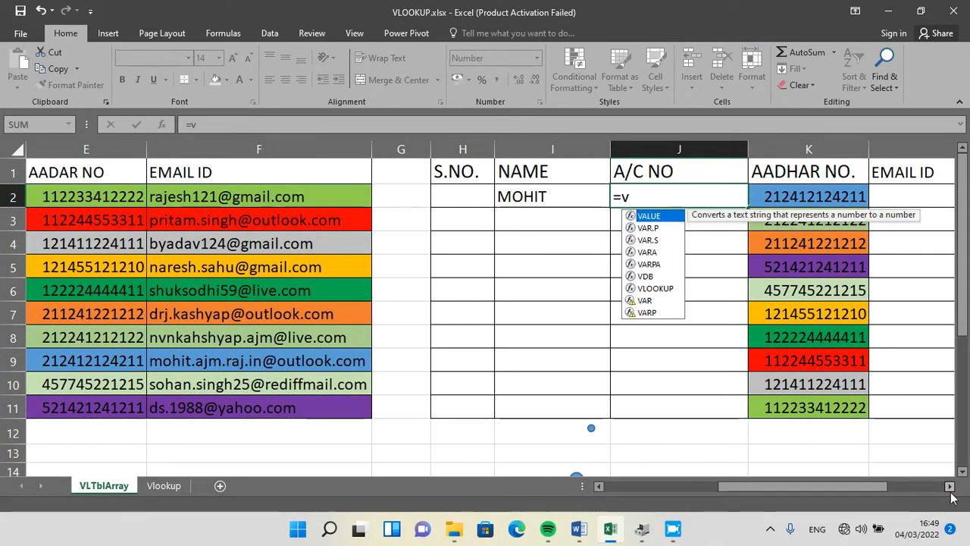
pyautogui.doubleClick(657, 288)
pyautogui.click(788, 199)
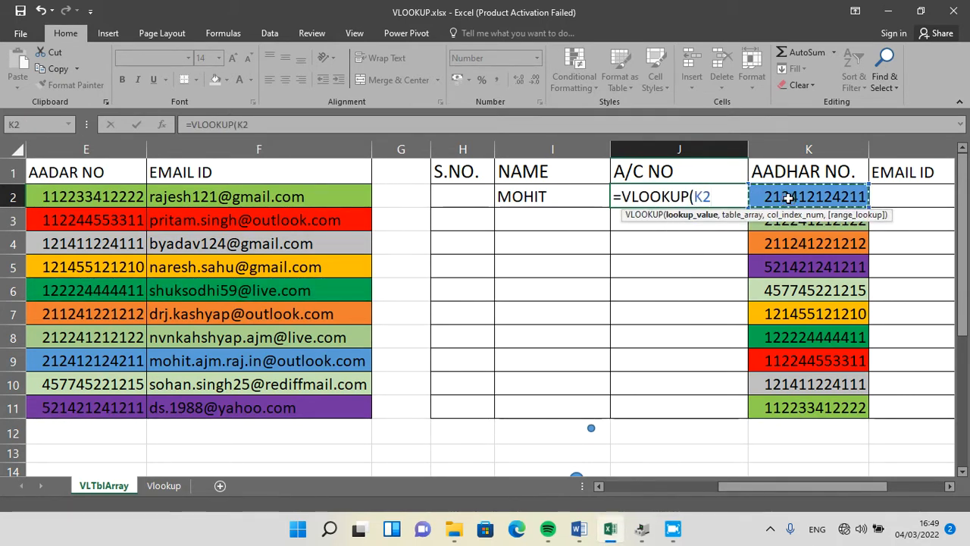
pyautogui.write(',')
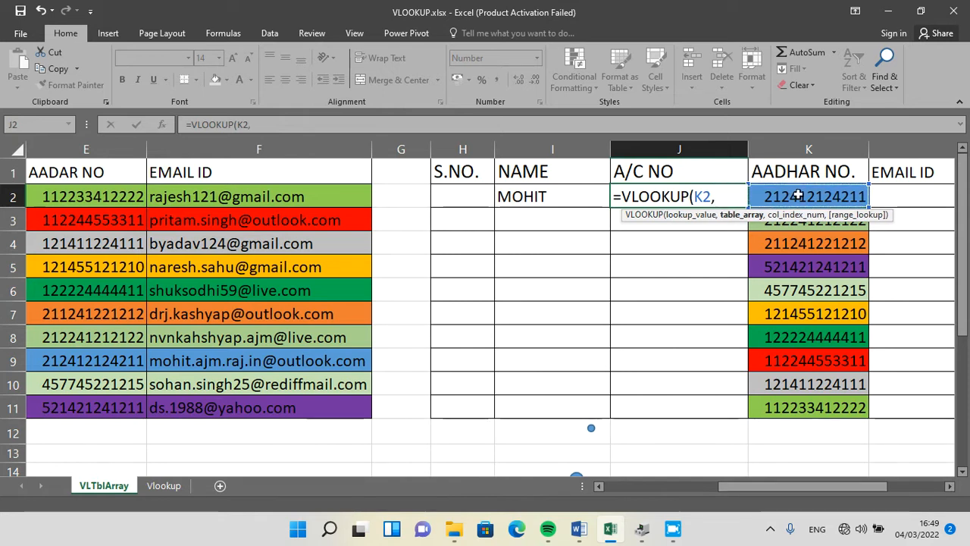
# Set the source range A1:F11 as the table array of the J2 VLOOKUP formula
pyautogui.moveTo(752, 493); pyautogui.dragTo(629, 486)
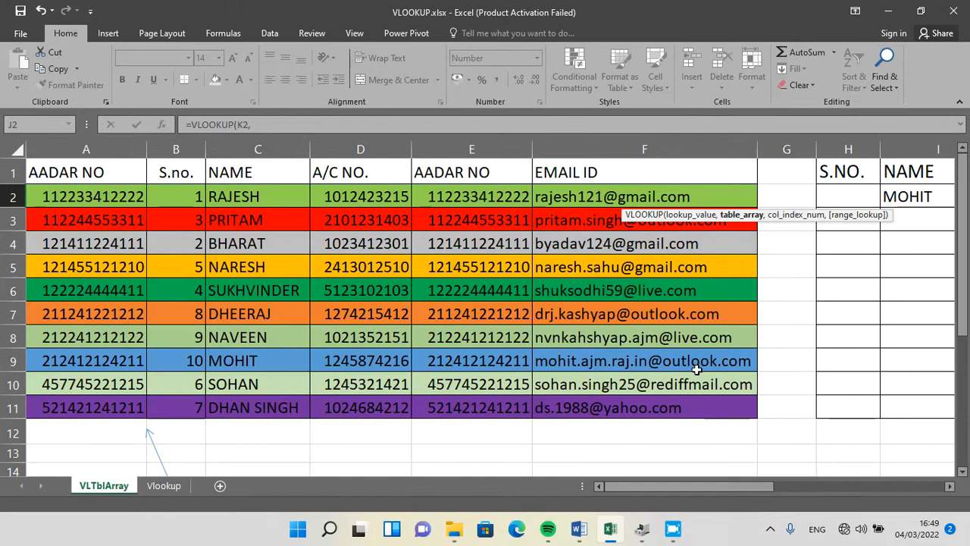
pyautogui.moveTo(57, 171); pyautogui.dragTo(587, 161)
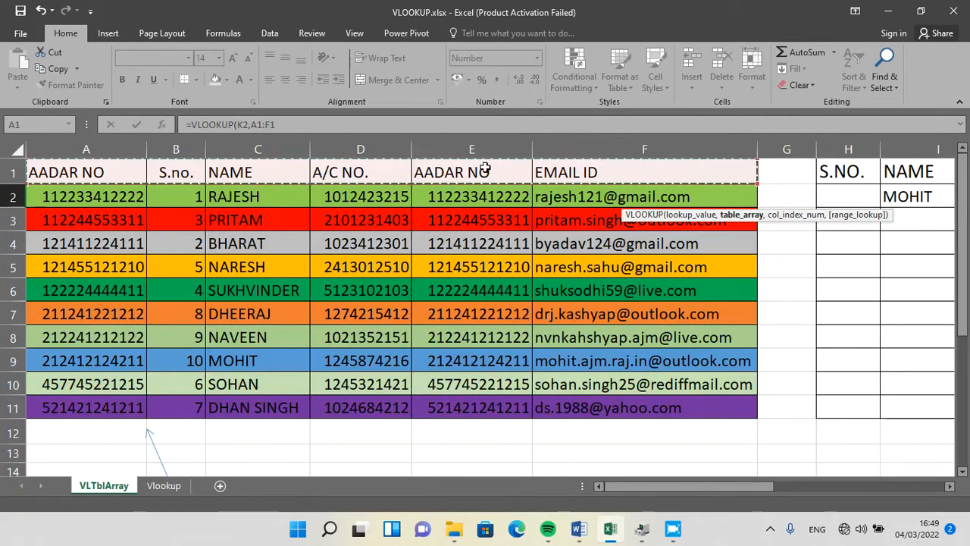
pyautogui.moveTo(87, 196); pyautogui.dragTo(754, 414)
pyautogui.moveTo(68, 172); pyautogui.dragTo(660, 402)
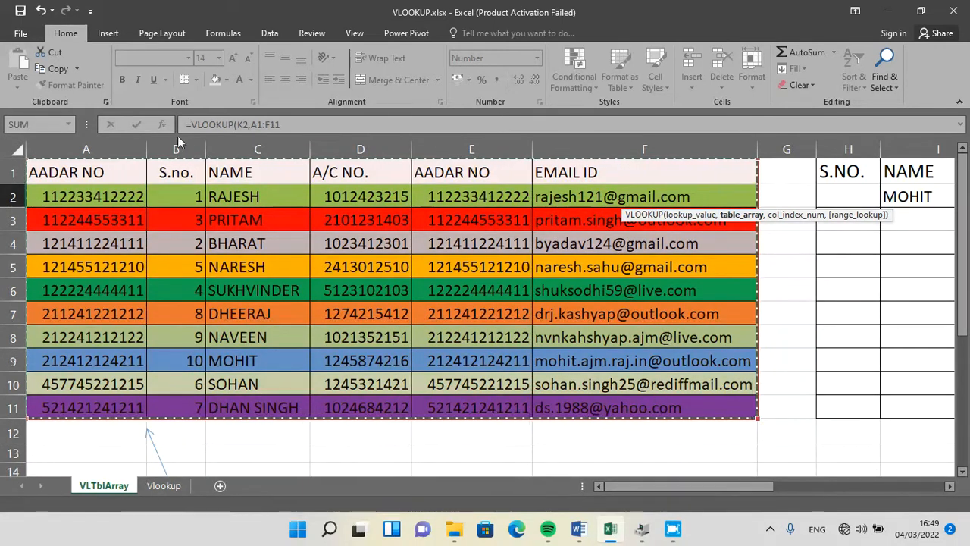
pyautogui.click(951, 492)
pyautogui.click(947, 490)
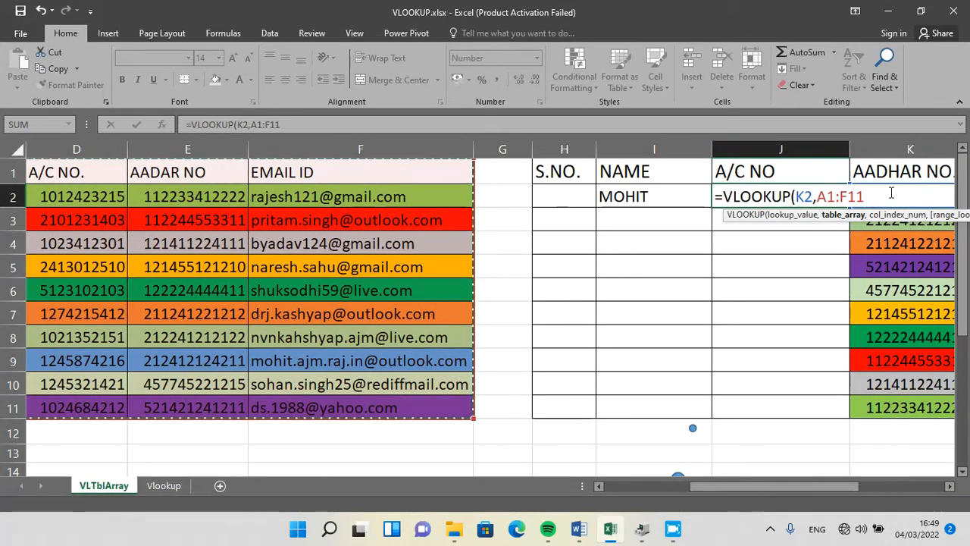
pyautogui.write(',')
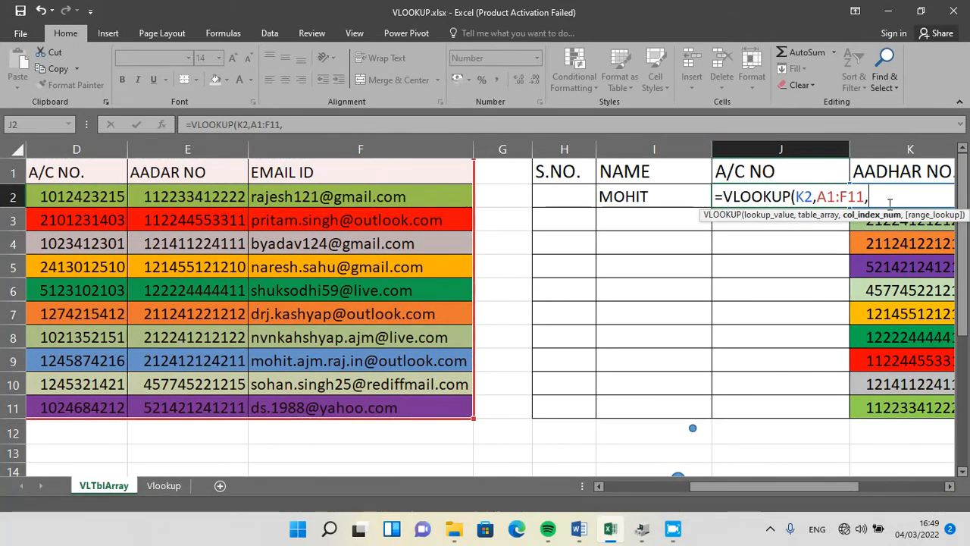
# Complete the J2 VLOOKUP with column index 4 and FALSE for an exact match, and enter the formula
pyautogui.moveTo(805, 483); pyautogui.dragTo(692, 489)
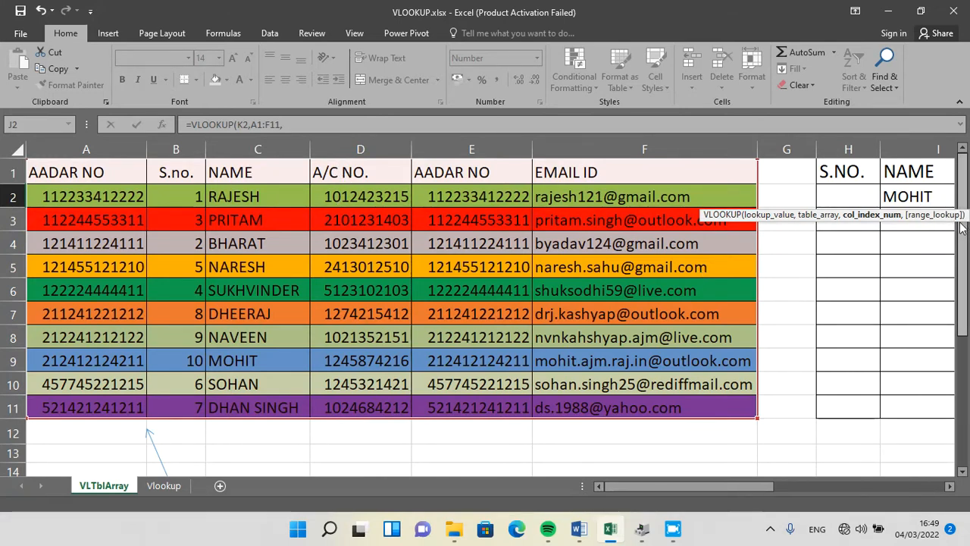
pyautogui.click(287, 125)
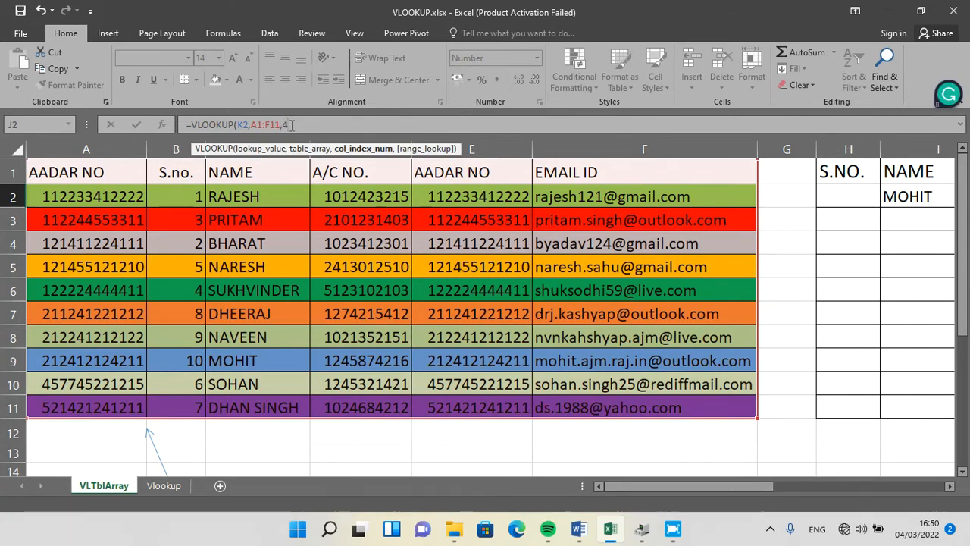
pyautogui.write(',')
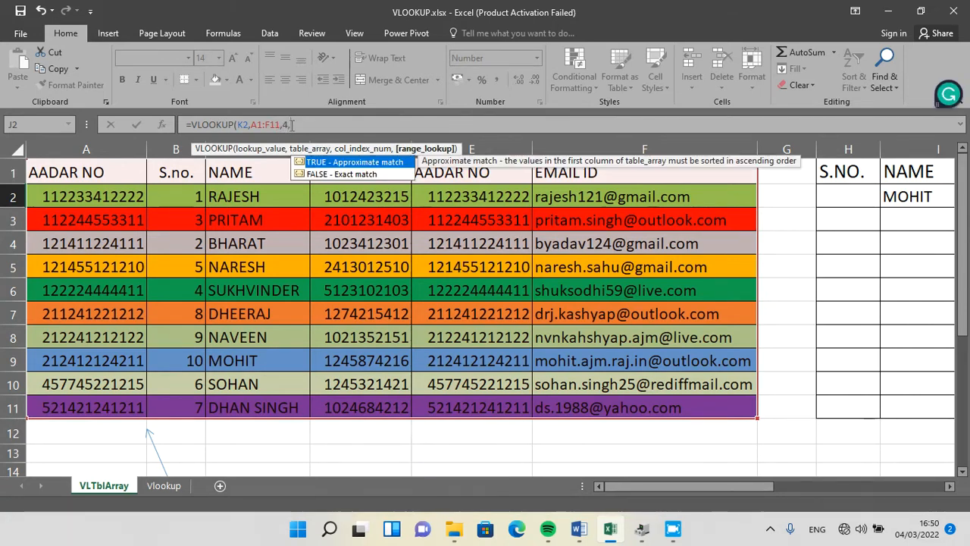
pyautogui.doubleClick(320, 175)
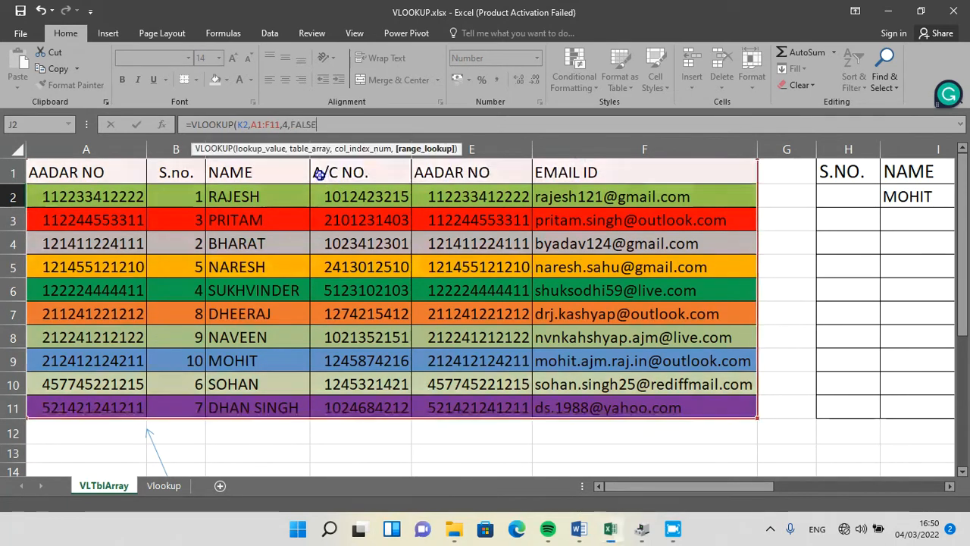
pyautogui.write(')')
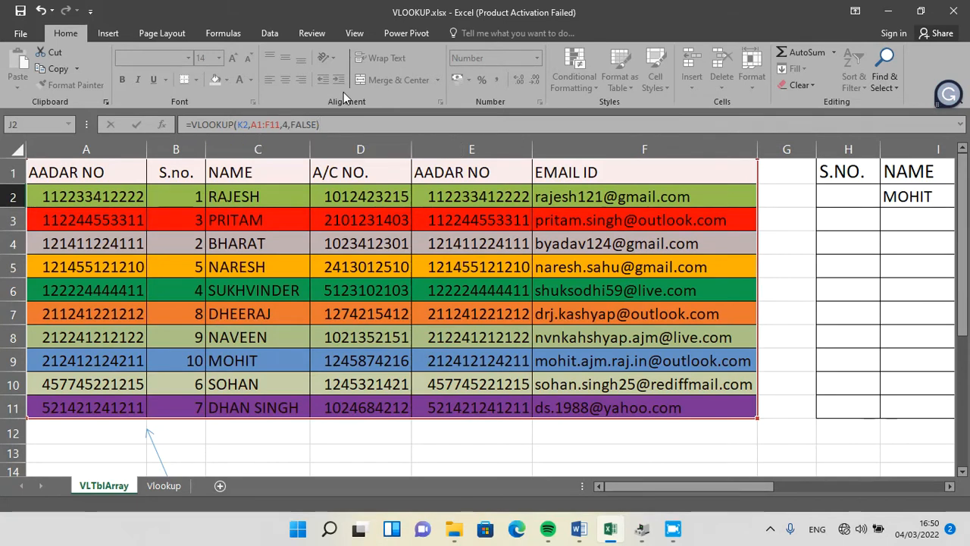
pyautogui.press('Return')
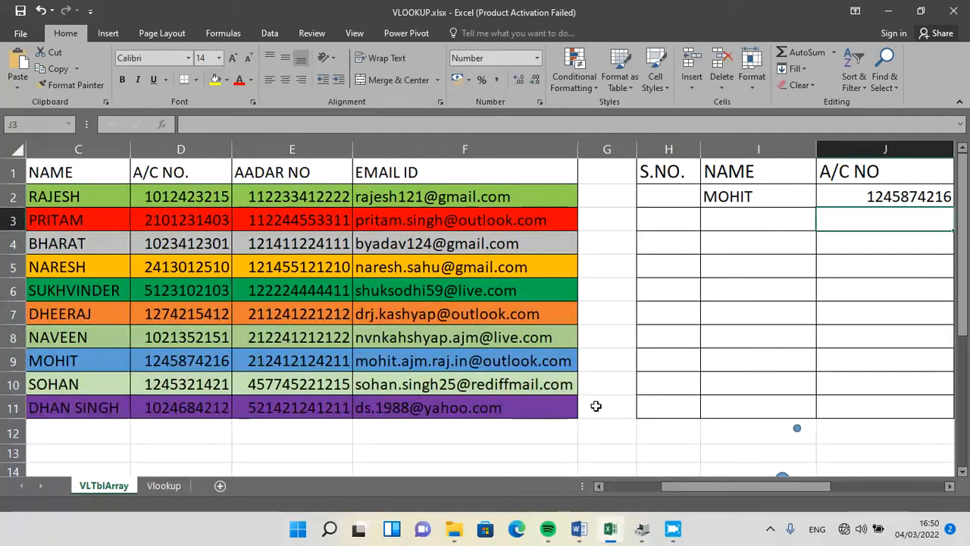
# Start a VLOOKUP formula in the EMAIL ID cell L2 with K2 as the lookup value
pyautogui.click(947, 489)
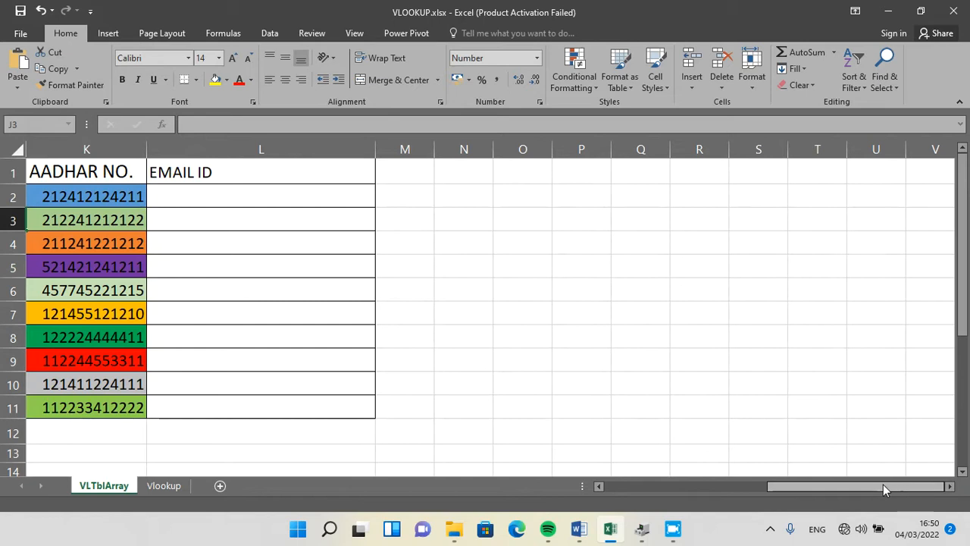
pyautogui.moveTo(883, 484); pyautogui.dragTo(802, 480)
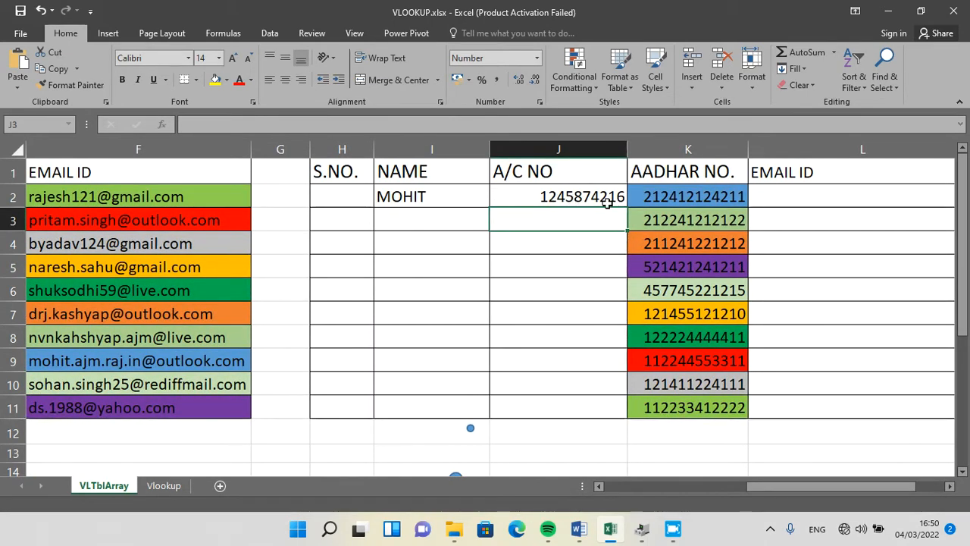
pyautogui.moveTo(798, 485); pyautogui.dragTo(648, 496)
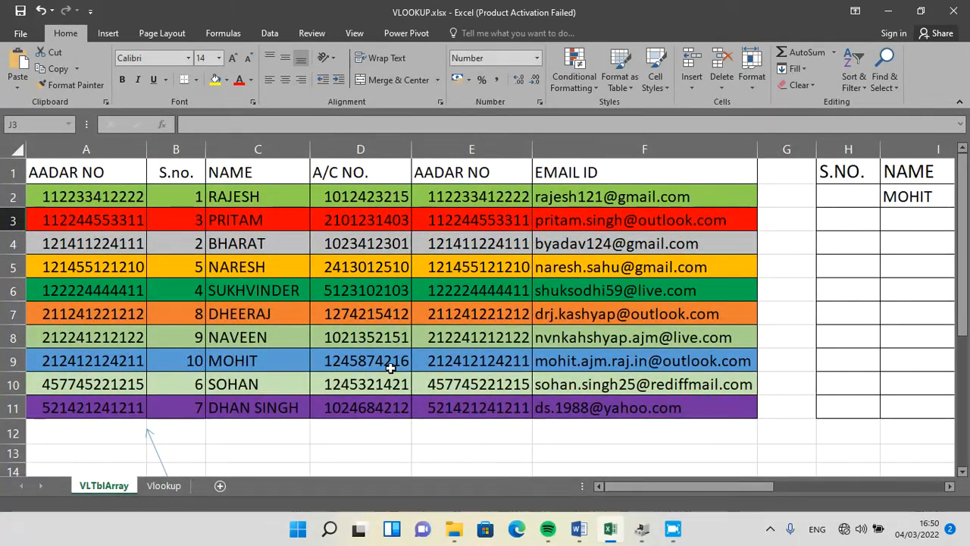
pyautogui.moveTo(722, 488); pyautogui.dragTo(887, 486)
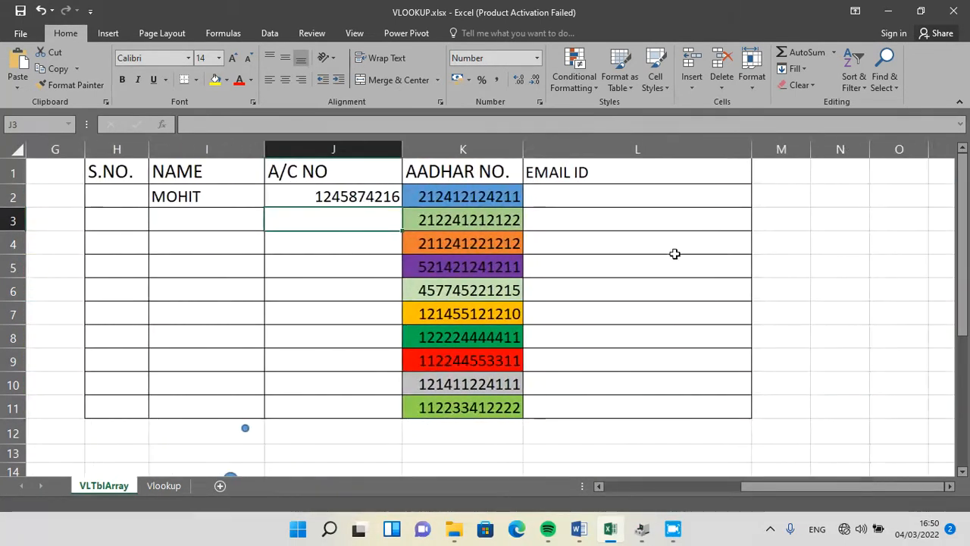
pyautogui.click(592, 196)
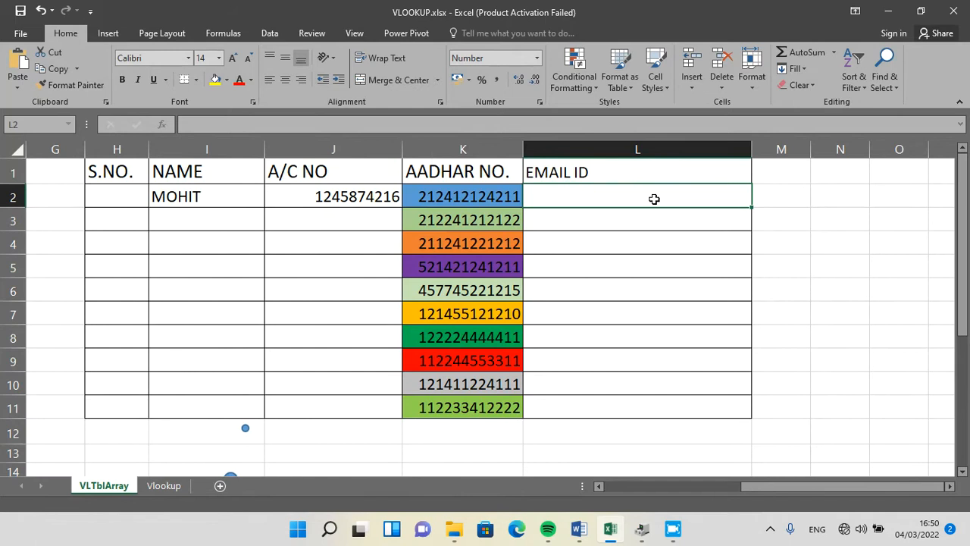
pyautogui.write('=vll')
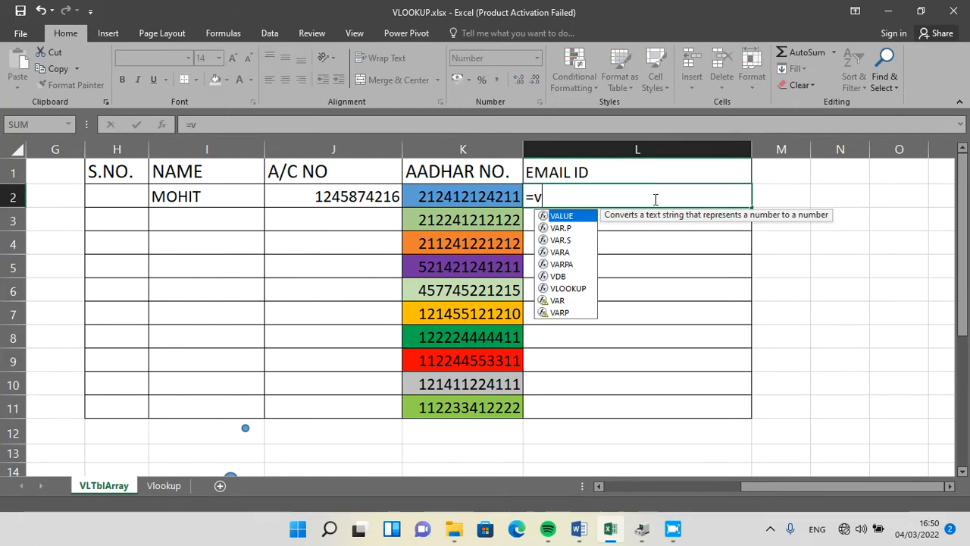
pyautogui.press('BackSpace')
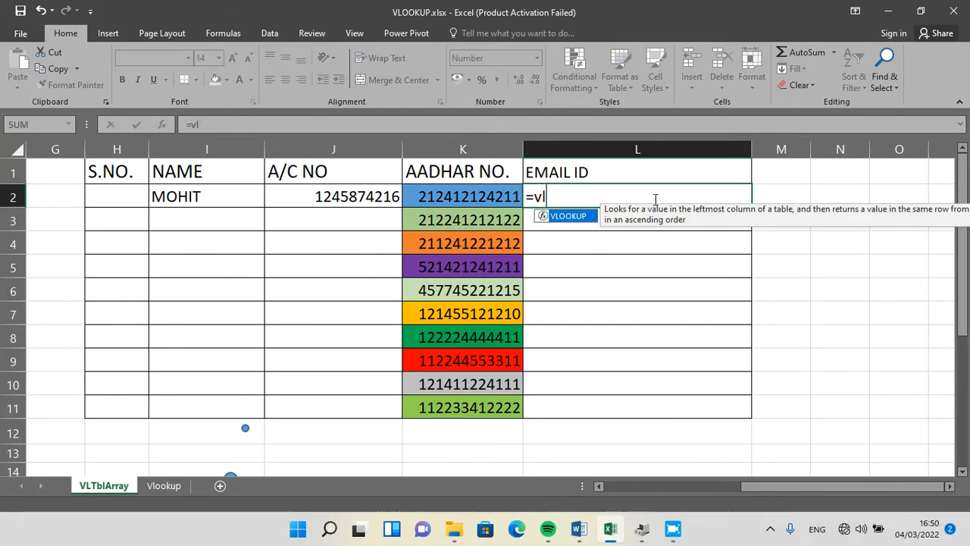
pyautogui.doubleClick(570, 217)
pyautogui.click(450, 196)
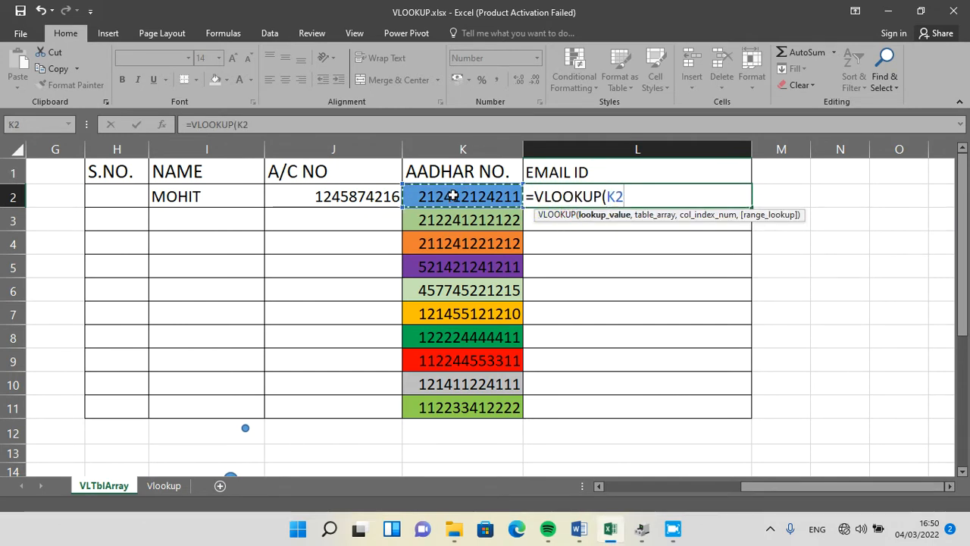
pyautogui.write(',')
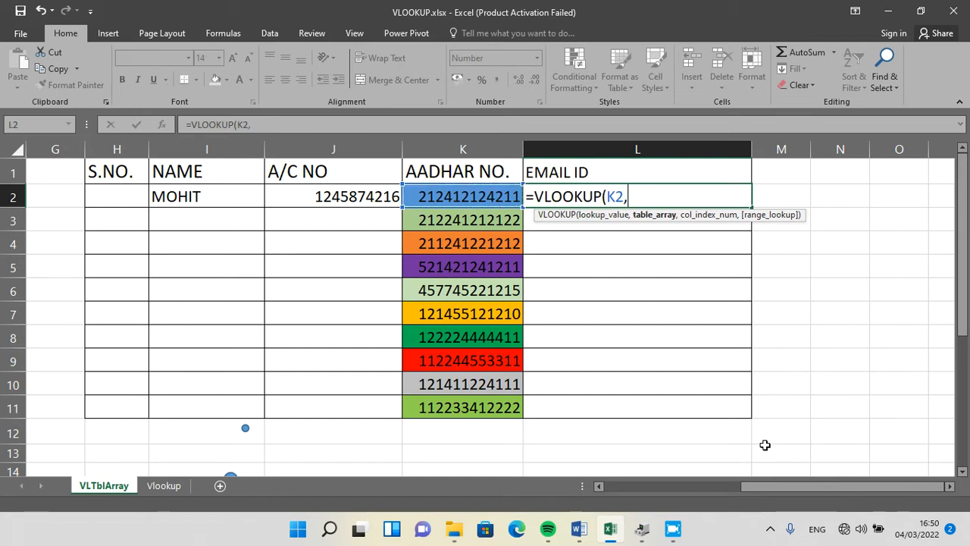
# Complete the L2 VLOOKUP with table array A1:F11, column index 6 and FALSE for an exact match, and enter the formula
pyautogui.moveTo(803, 486); pyautogui.dragTo(652, 486)
pyautogui.moveTo(47, 172); pyautogui.dragTo(704, 397)
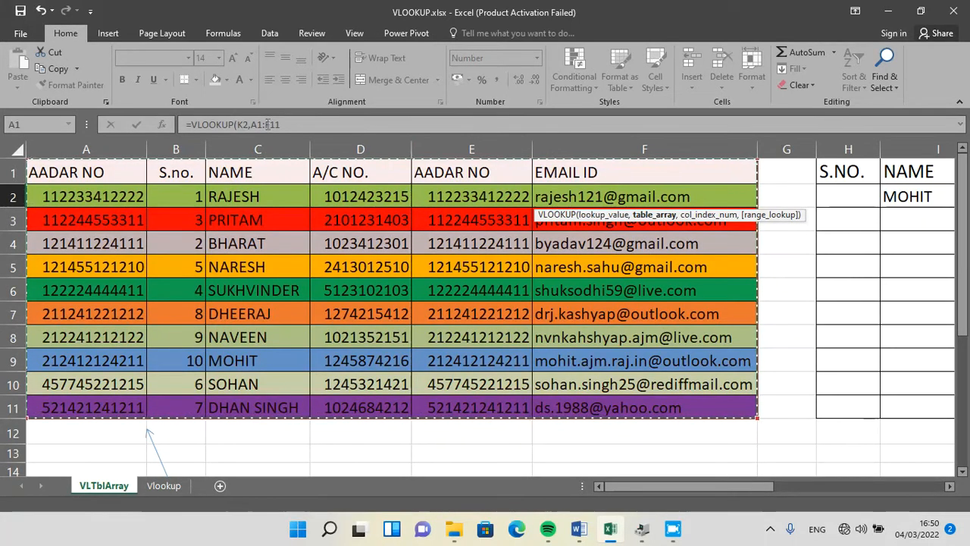
pyautogui.click(302, 124)
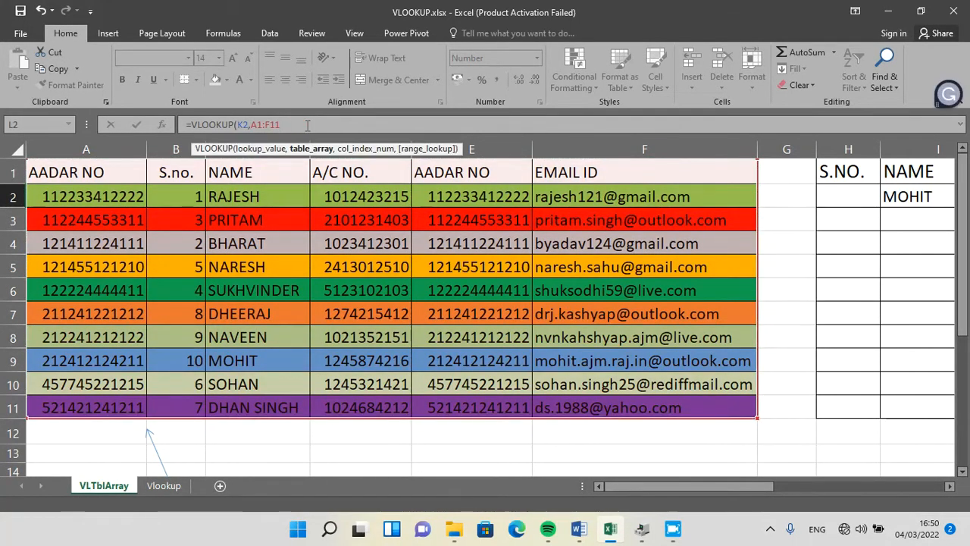
pyautogui.write(',6')
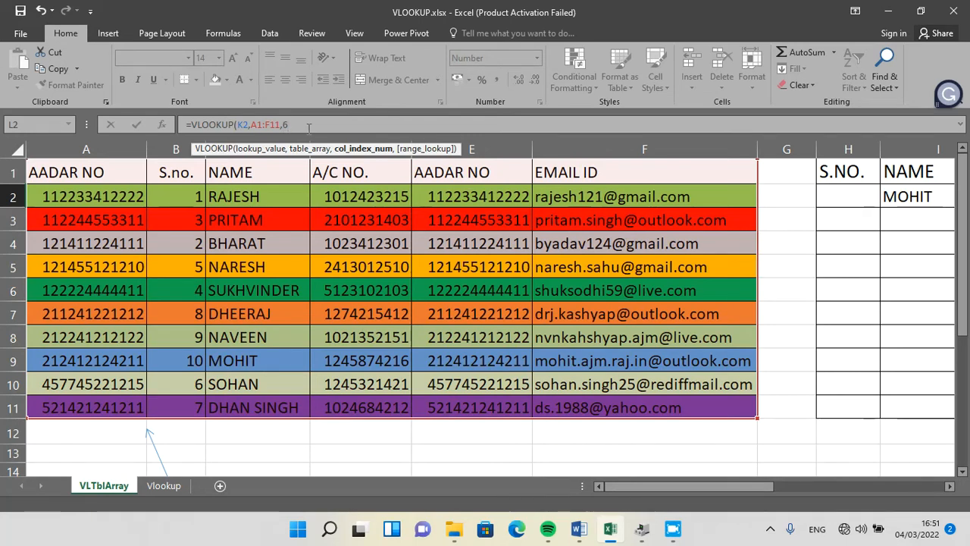
pyautogui.write(',')
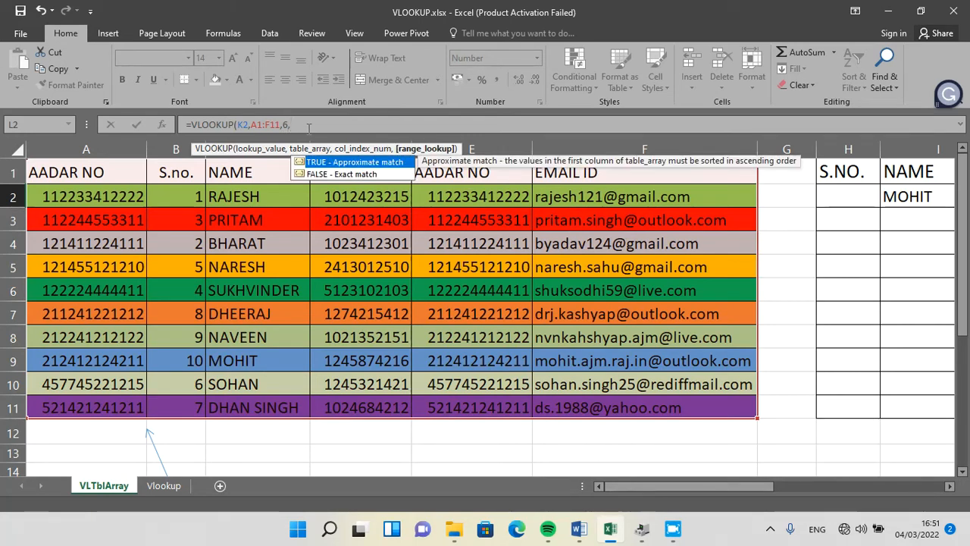
pyautogui.doubleClick(351, 174)
pyautogui.write(')')
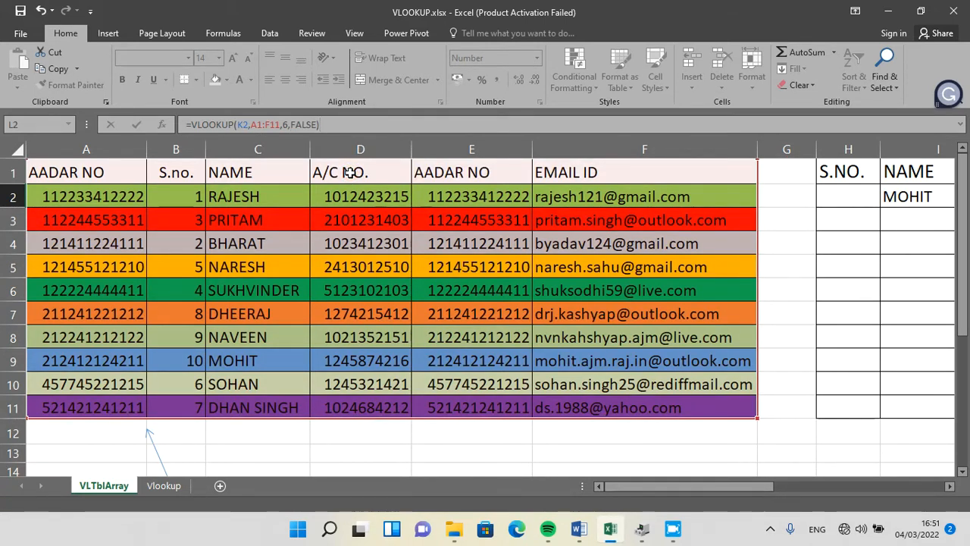
pyautogui.press('Return')
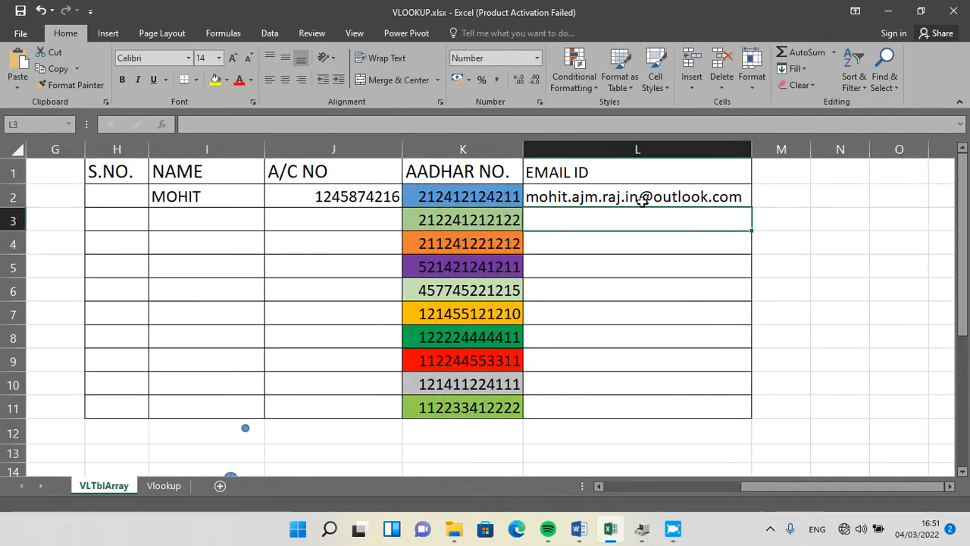
# Start a VLOOKUP formula in the S.NO. cell H2 with the AADHAR number cell K2 as the lookup value
pyautogui.moveTo(814, 486); pyautogui.dragTo(885, 489)
pyautogui.moveTo(780, 483); pyautogui.dragTo(661, 490)
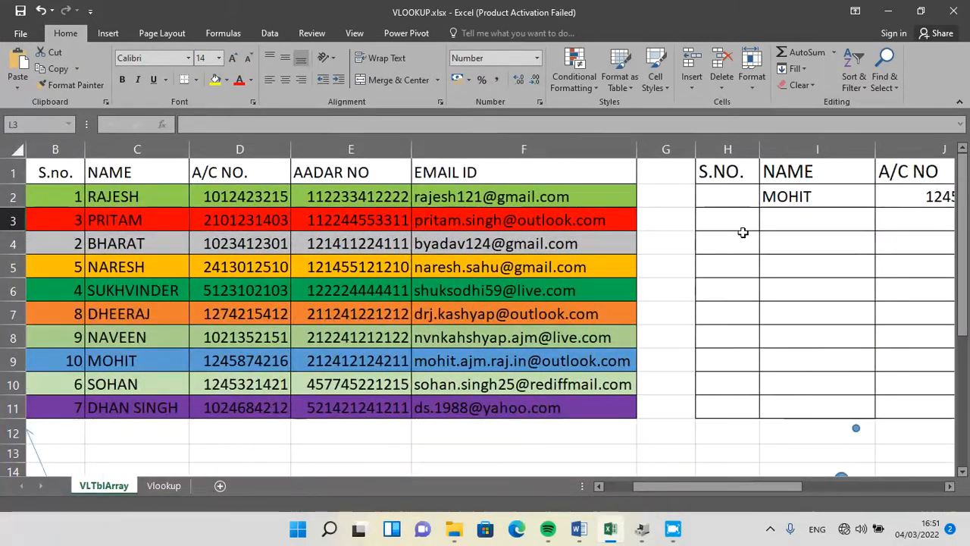
pyautogui.click(730, 193)
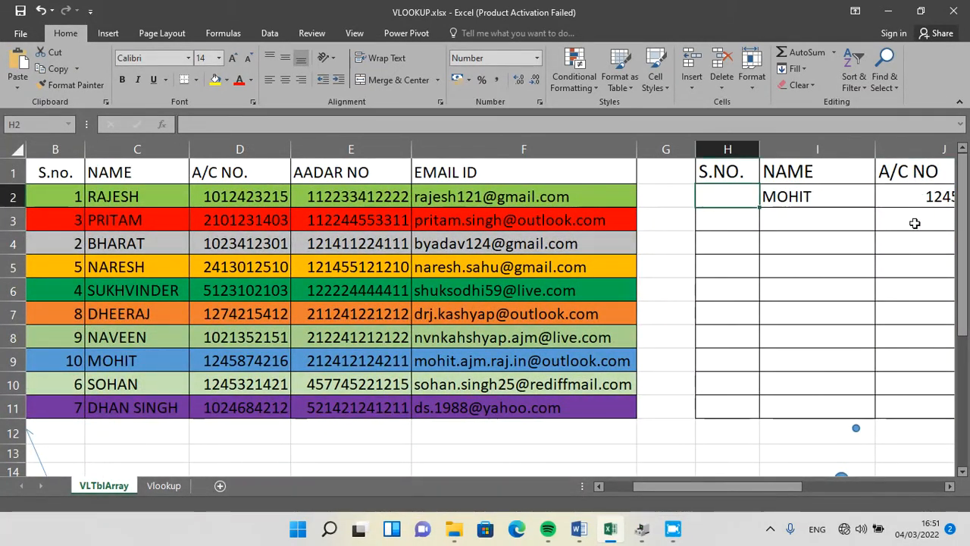
pyautogui.write('=v')
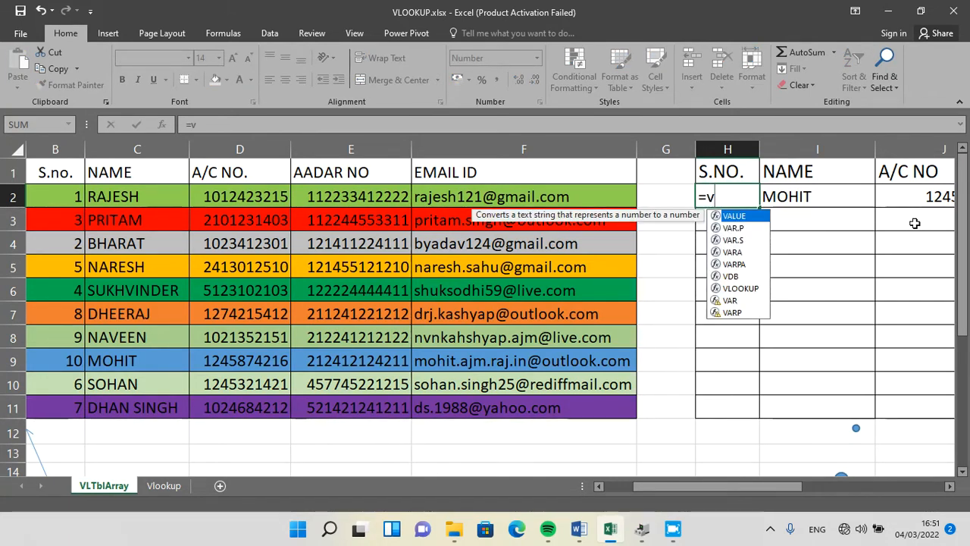
pyautogui.doubleClick(733, 289)
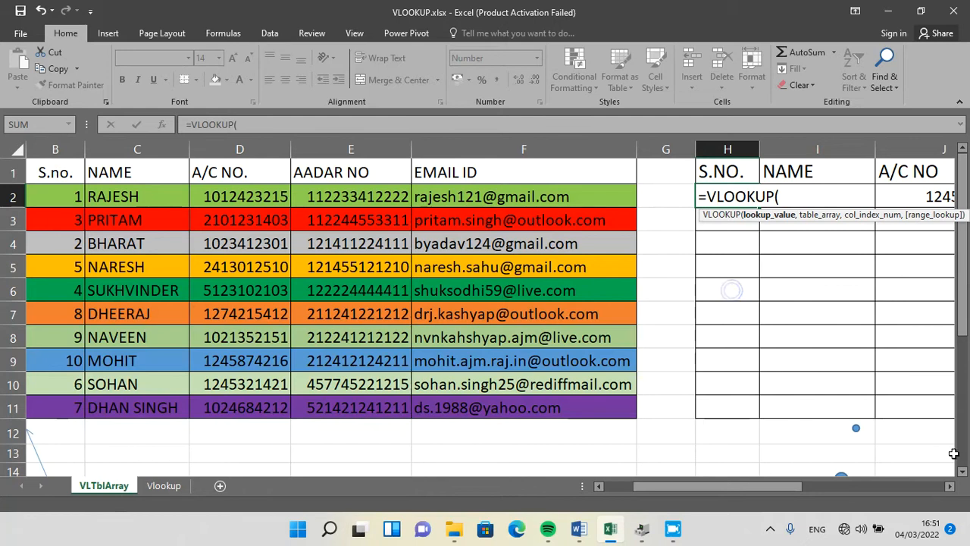
pyautogui.click(949, 486)
pyautogui.click(949, 486)
pyautogui.click(948, 486)
pyautogui.click(814, 195)
pyautogui.write(',')
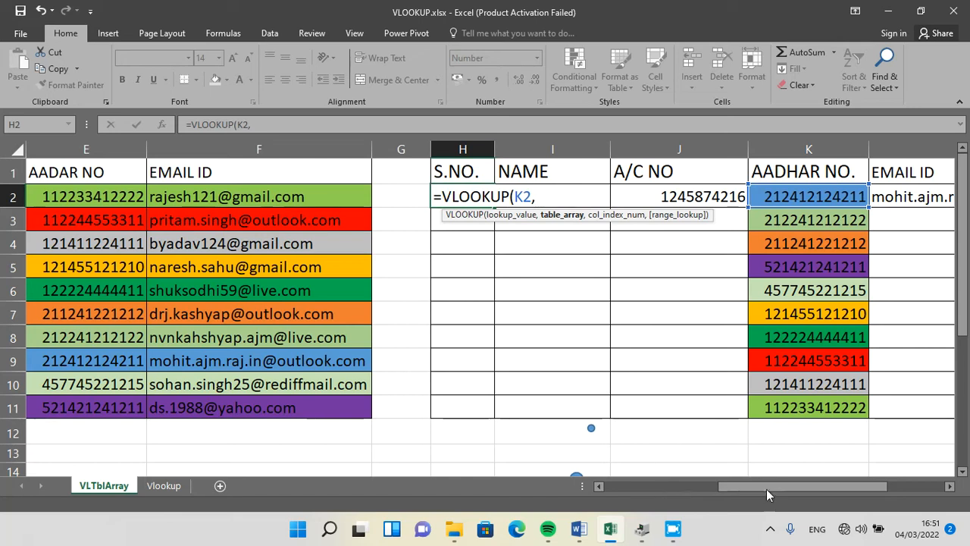
# Set the source range A1:F11 as the table array of the H2 VLOOKUP formula
pyautogui.hscroll(-5, 767, 489)
pyautogui.moveTo(52, 170); pyautogui.dragTo(756, 414)
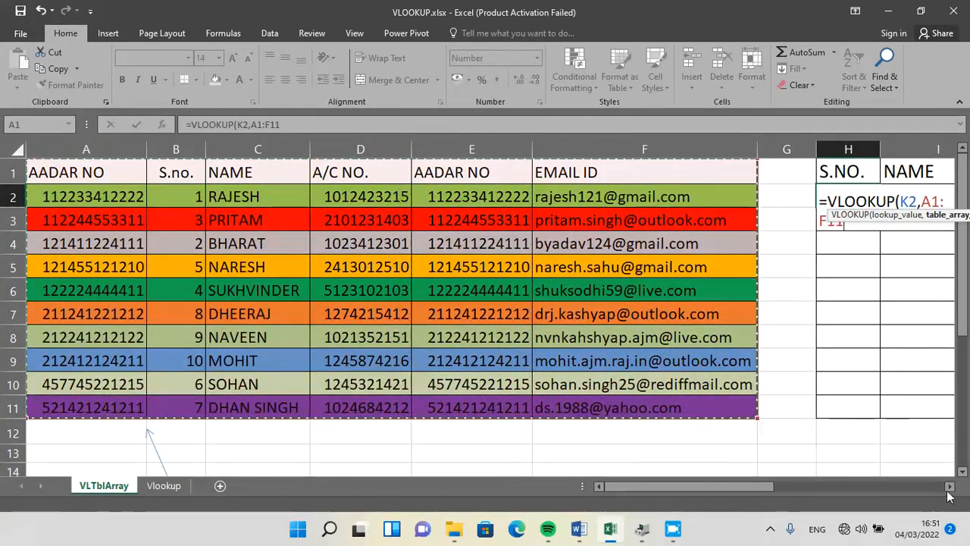
pyautogui.hscroll(2, 948, 492)
pyautogui.write(',')
pyautogui.moveTo(774, 490); pyautogui.dragTo(712, 489)
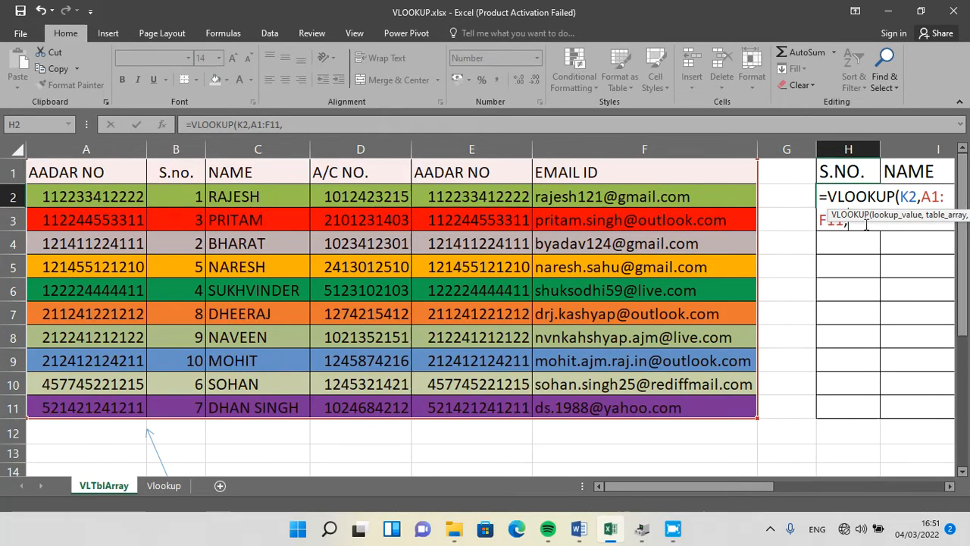
# Complete the H2 VLOOKUP with column index 2 and FALSE for an exact match, and enter the formula
pyautogui.click(292, 124)
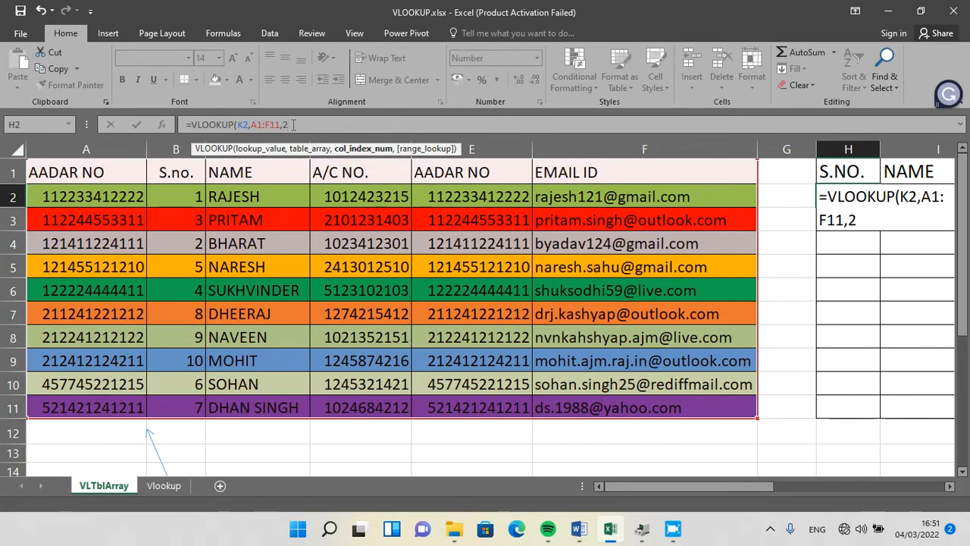
pyautogui.write(',')
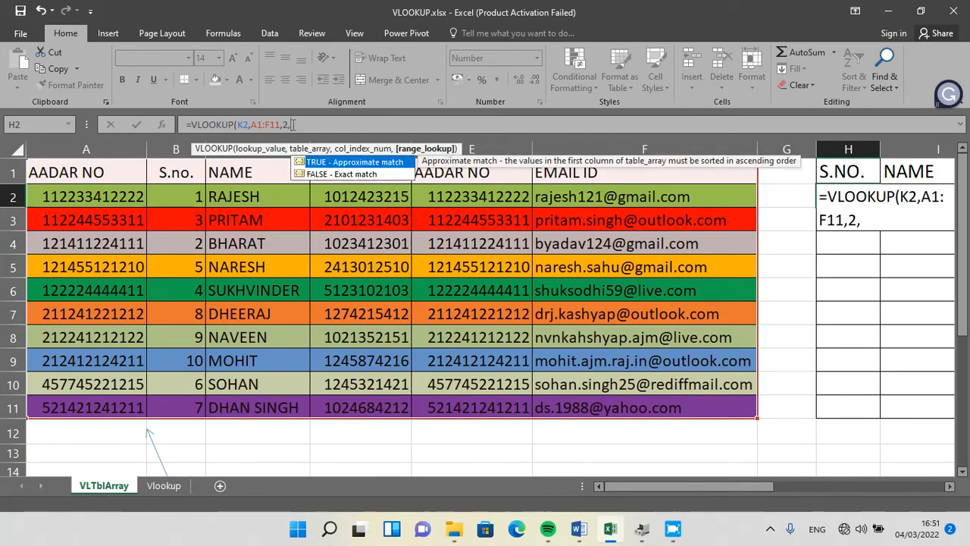
pyautogui.doubleClick(317, 174)
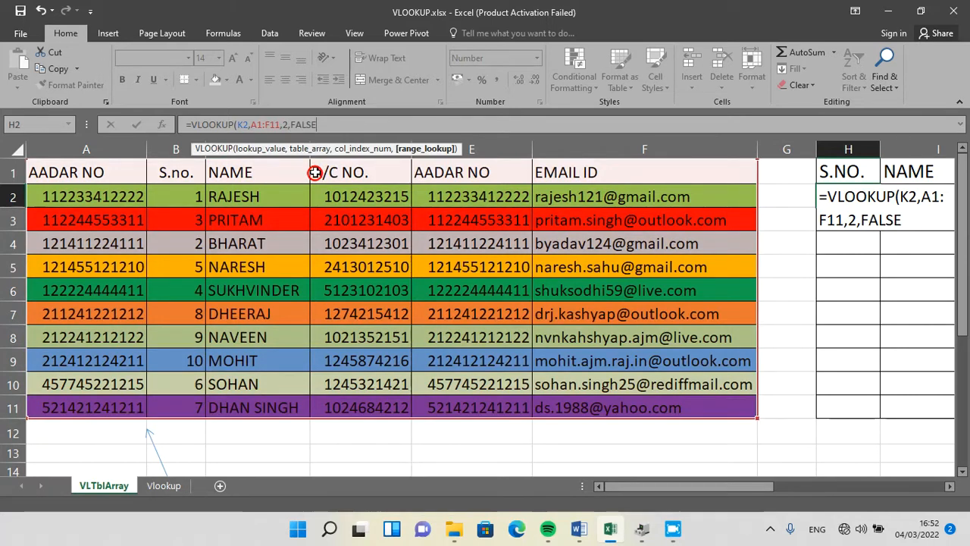
pyautogui.press('Return')
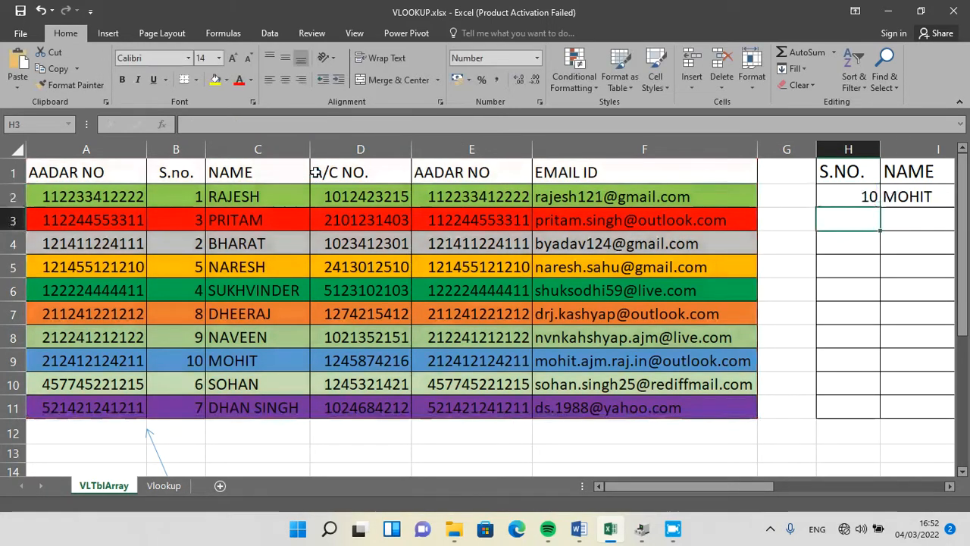
# Compare the looked-up row 2 values with the matching source record in row 9 and the AADHAR number in K2
pyautogui.click(182, 362)
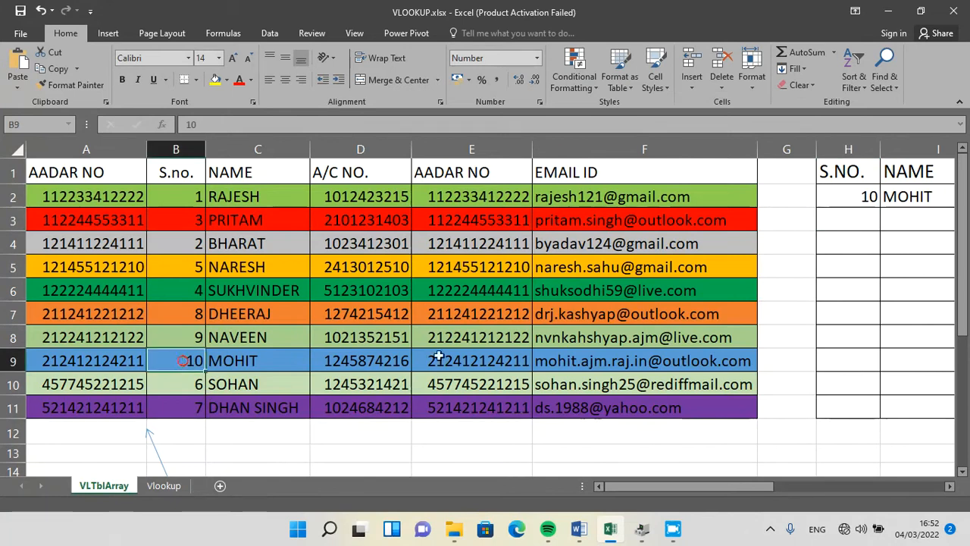
pyautogui.click(949, 486)
pyautogui.click(949, 486)
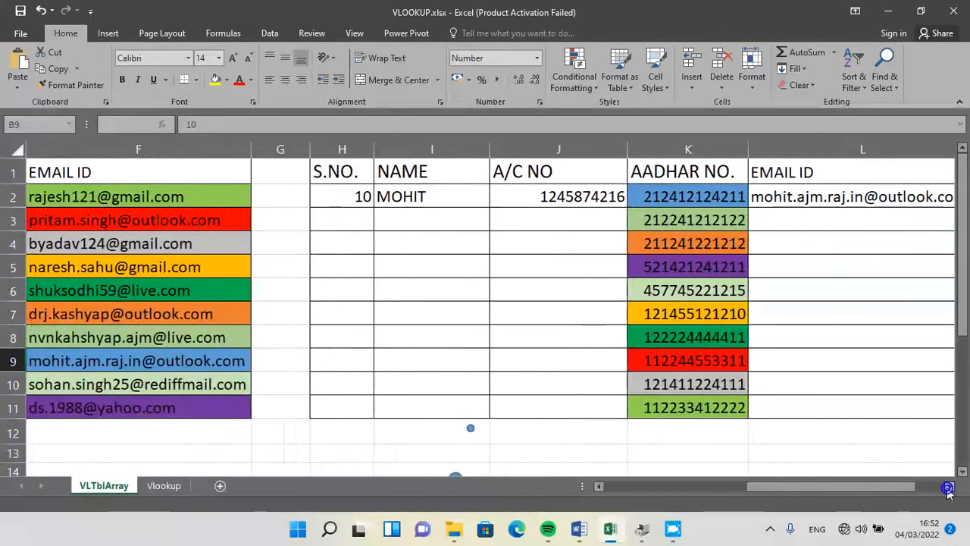
pyautogui.click(669, 198)
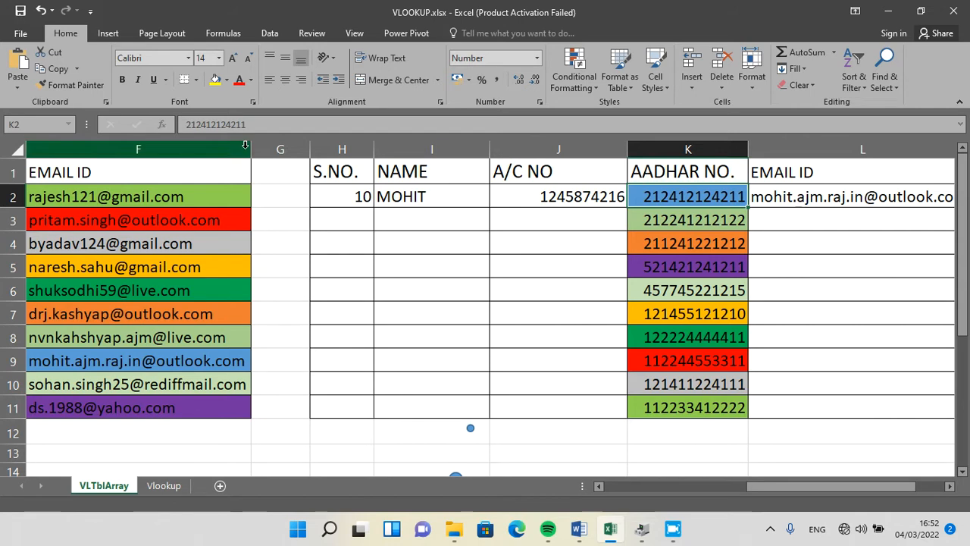
# Try filling the NAME formula from I2 down to I11 and inspect the copied formulas in I3 and I6
pyautogui.click(420, 196)
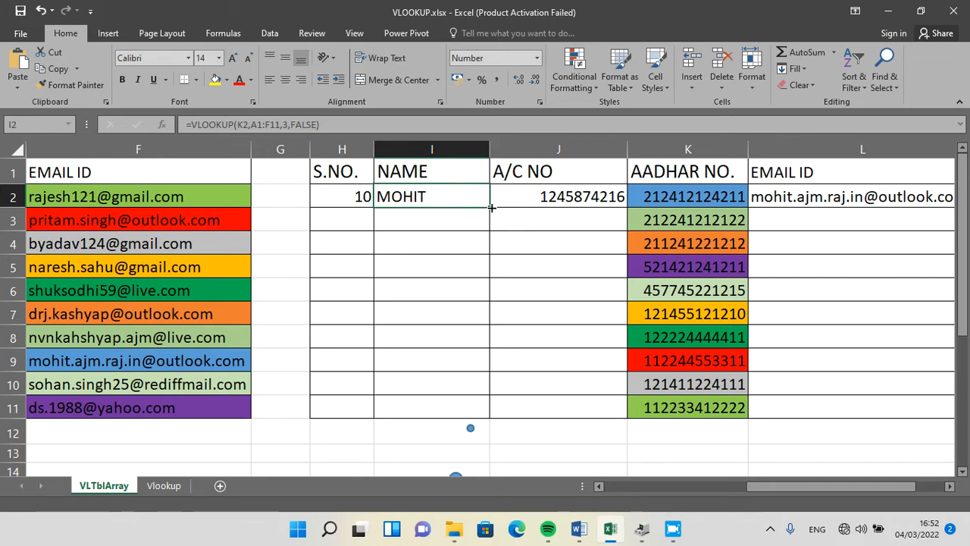
pyautogui.moveTo(491, 207); pyautogui.dragTo(489, 417)
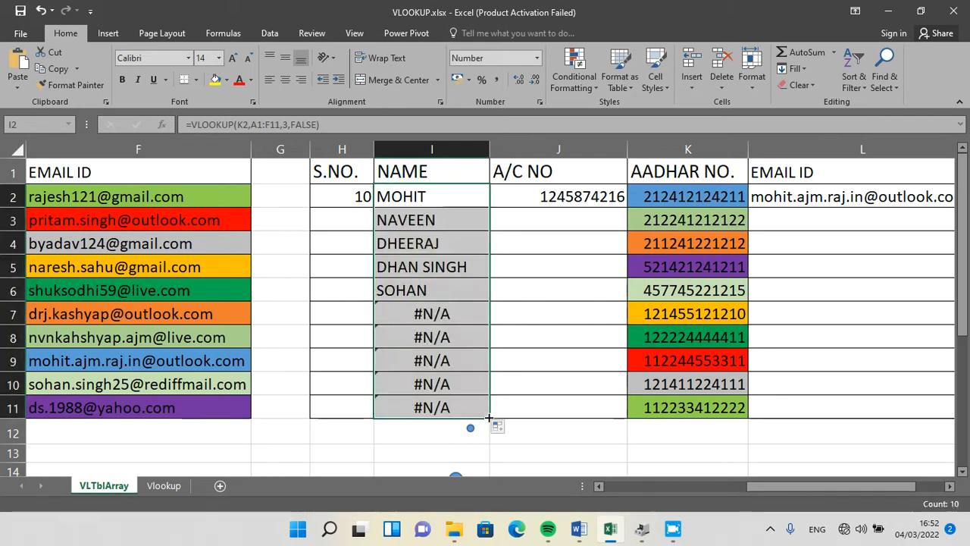
pyautogui.click(409, 226)
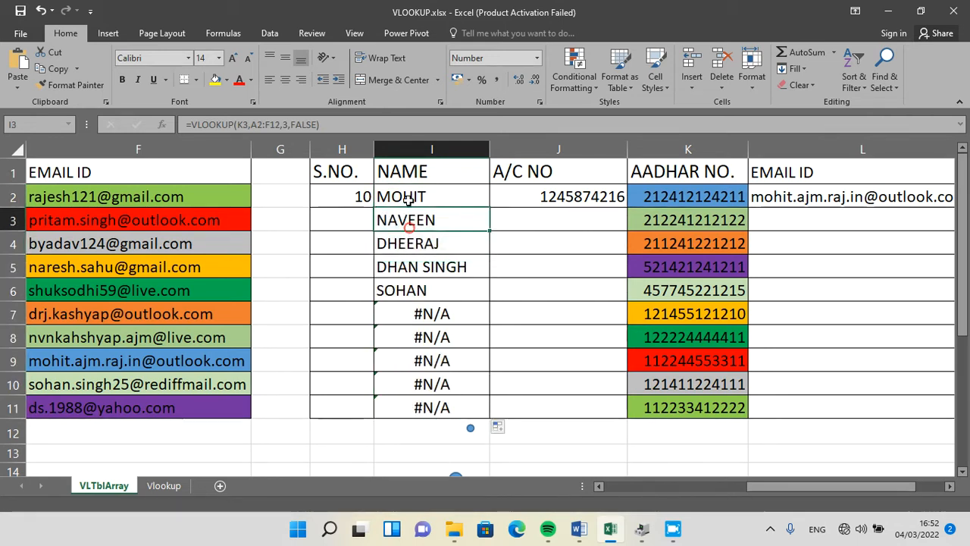
pyautogui.click(397, 294)
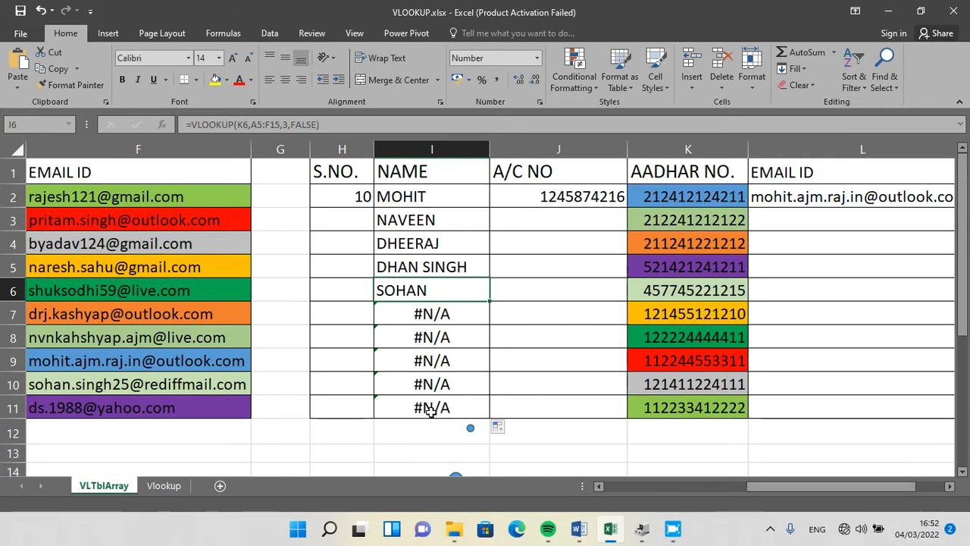
pyautogui.click(410, 195)
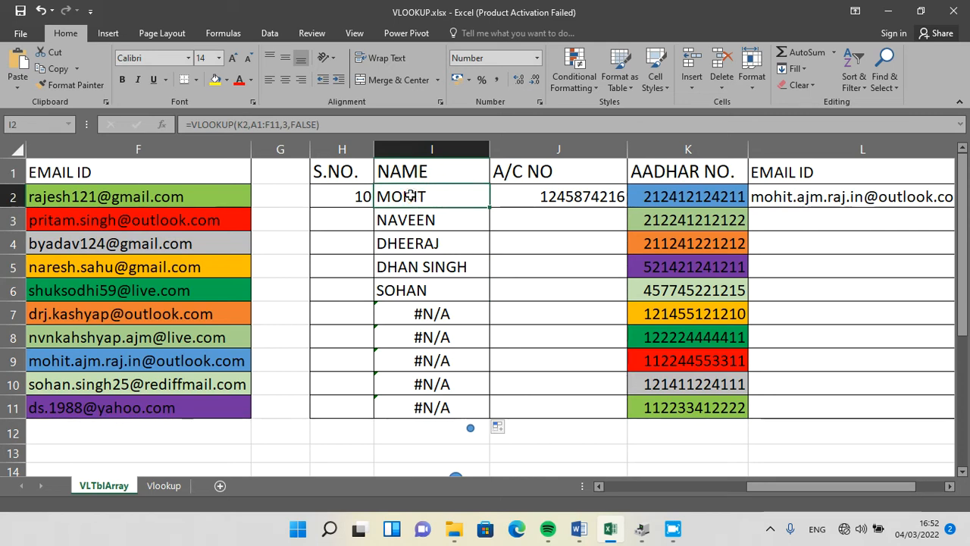
# Open the I2 VLOOKUP formula and examine its lookup value K2 and table array A1:F11
pyautogui.doubleClick(409, 196)
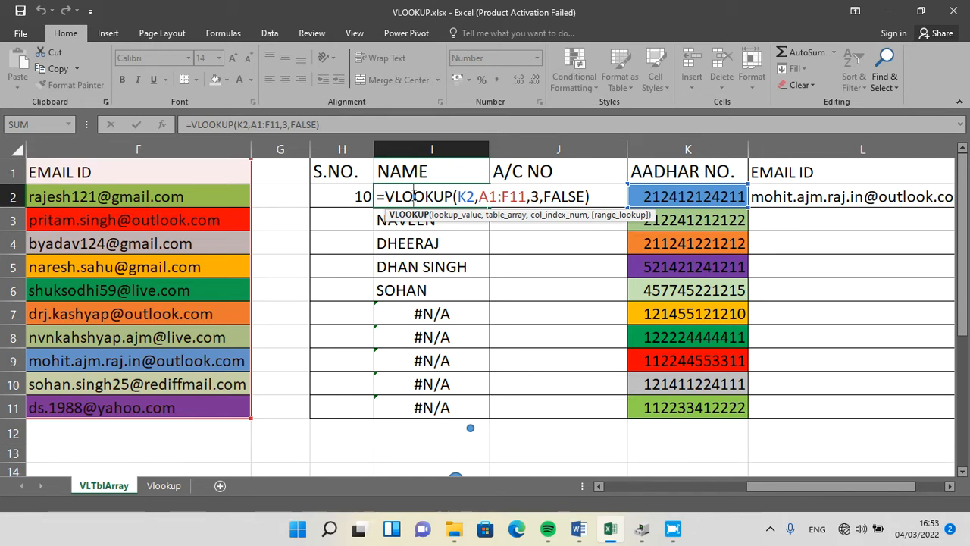
pyautogui.doubleClick(461, 196)
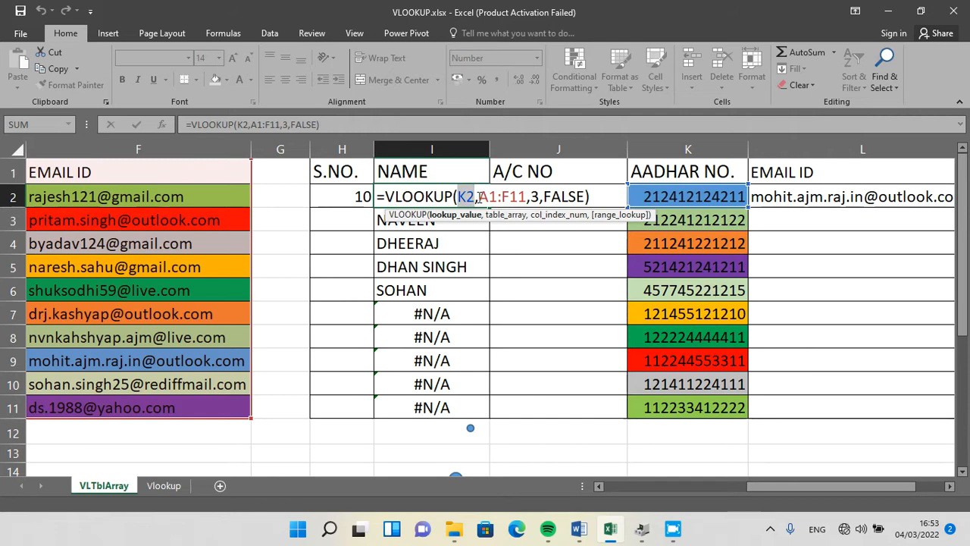
pyautogui.moveTo(480, 197); pyautogui.dragTo(523, 197)
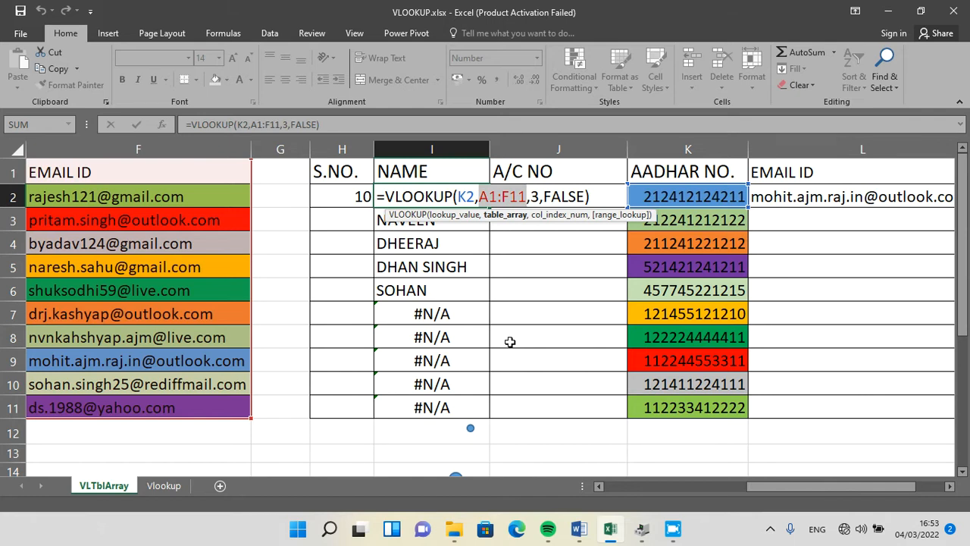
# Open the On-Screen Keyboard by running osk
pyautogui.press('super+r')
pyautogui.write('osk')
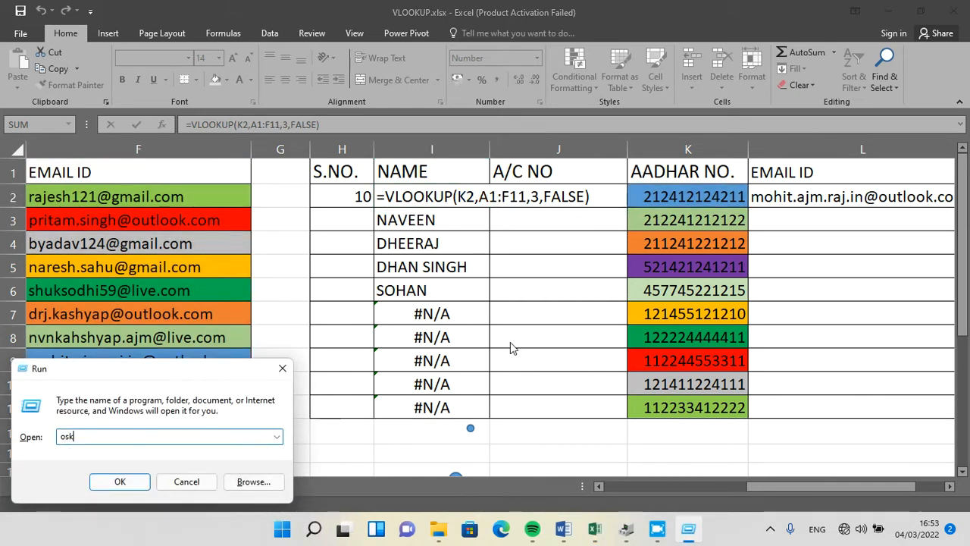
pyautogui.press('Return')
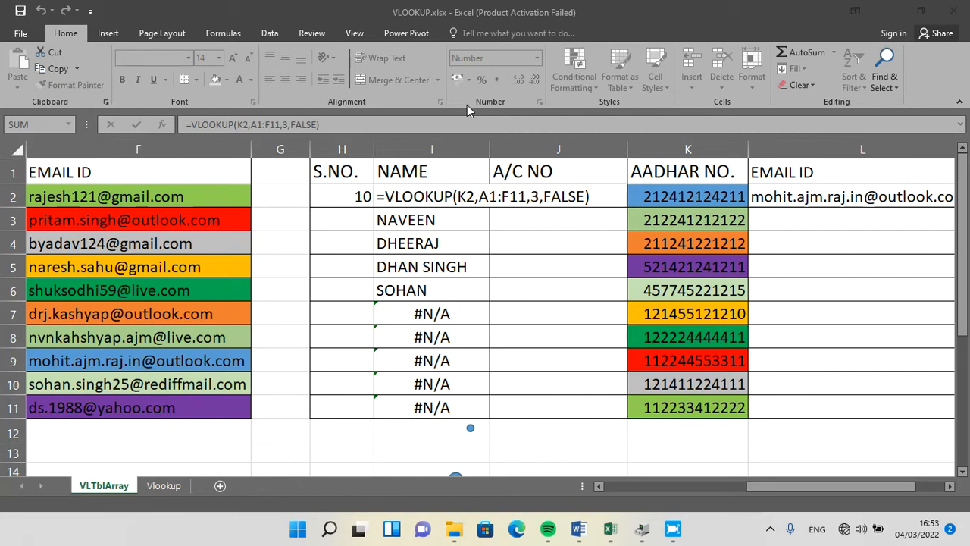
# Make the table array in the I2 formula absolute as $A$1:$F$11 and enter the formula
pyautogui.click(482, 198)
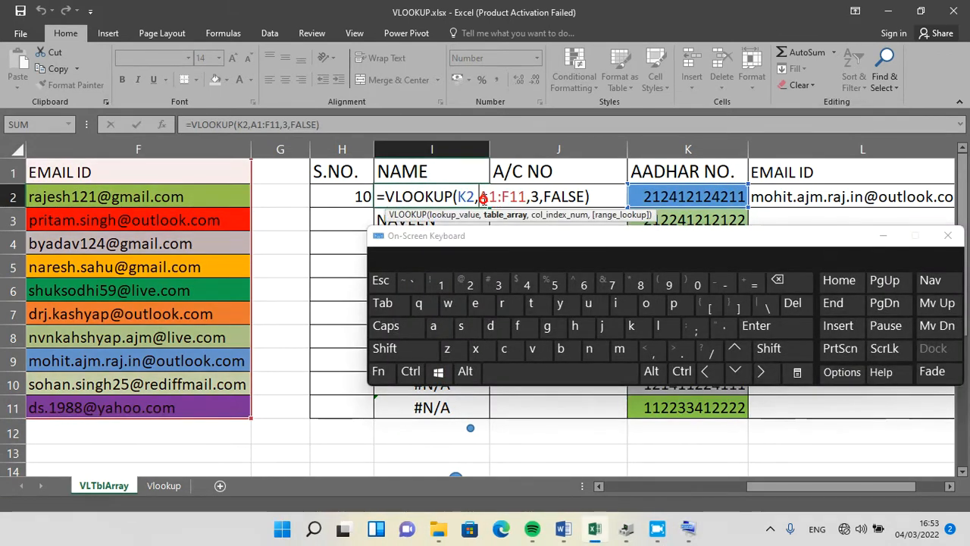
pyautogui.moveTo(482, 198); pyautogui.dragTo(498, 196)
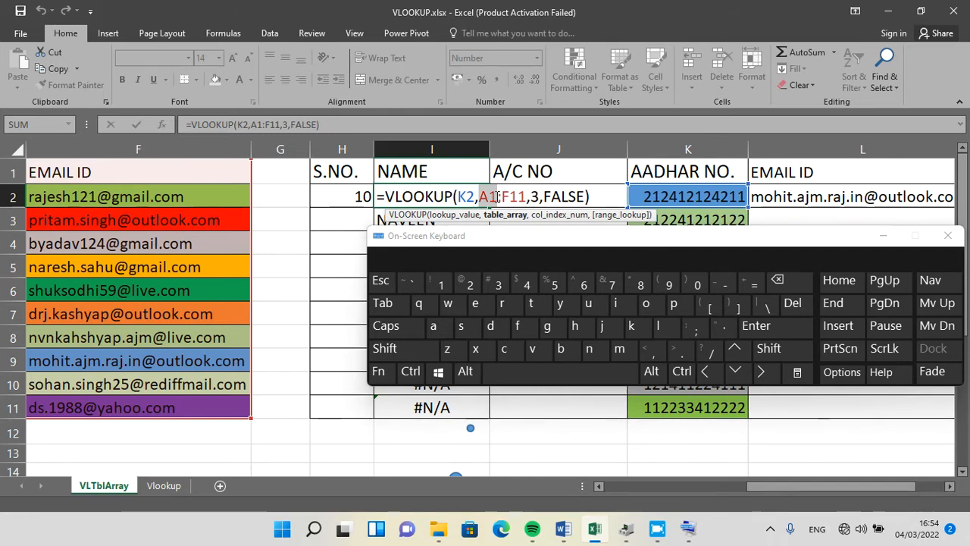
pyautogui.click(478, 196)
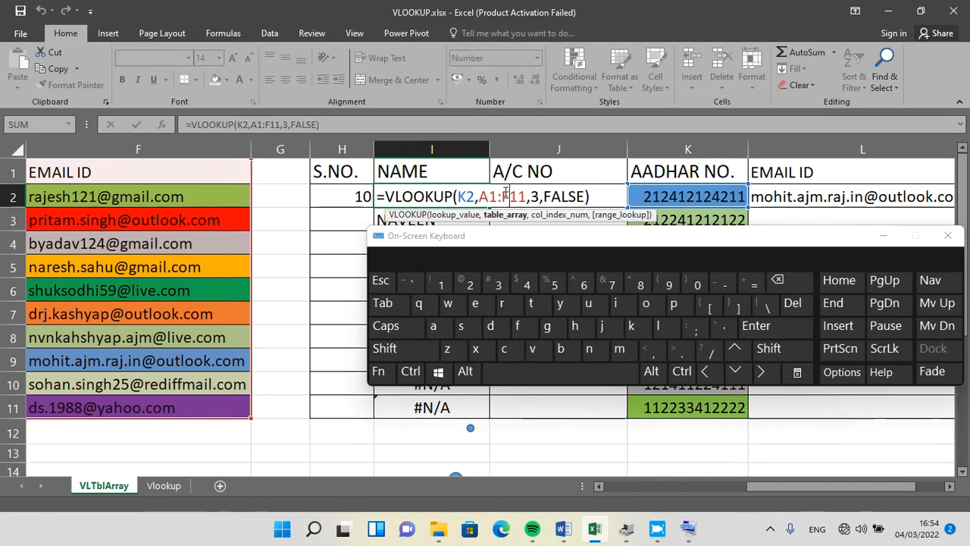
pyautogui.moveTo(479, 197); pyautogui.dragTo(527, 196)
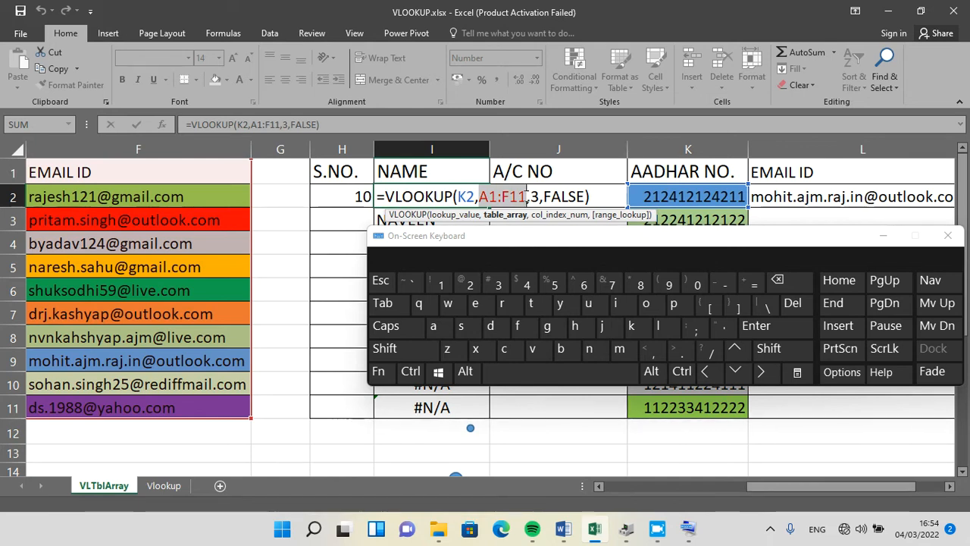
pyautogui.click(378, 371)
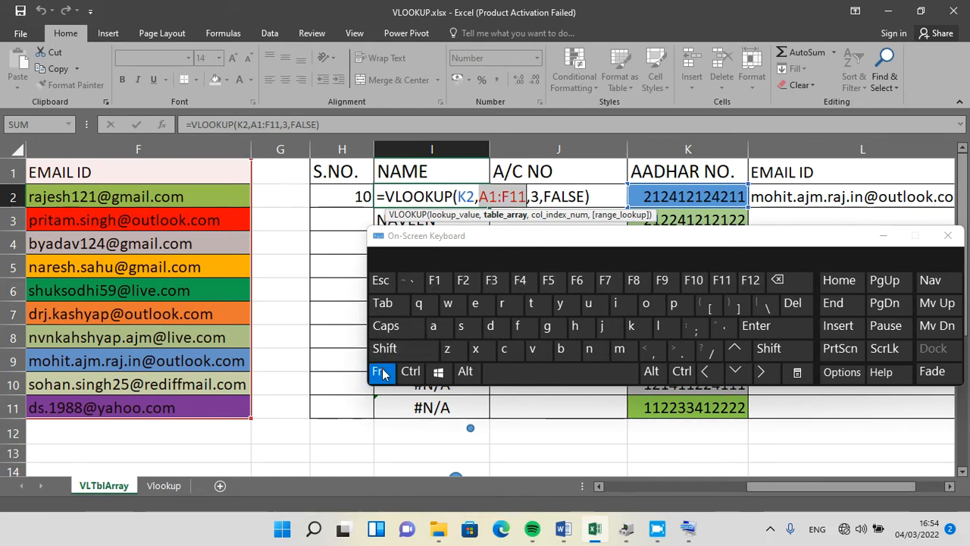
pyautogui.click(524, 287)
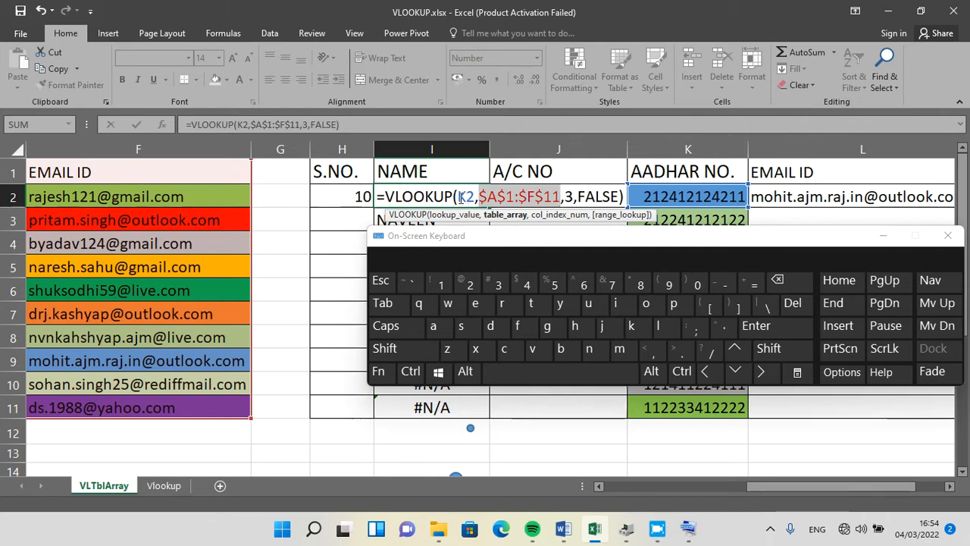
pyautogui.click(754, 327)
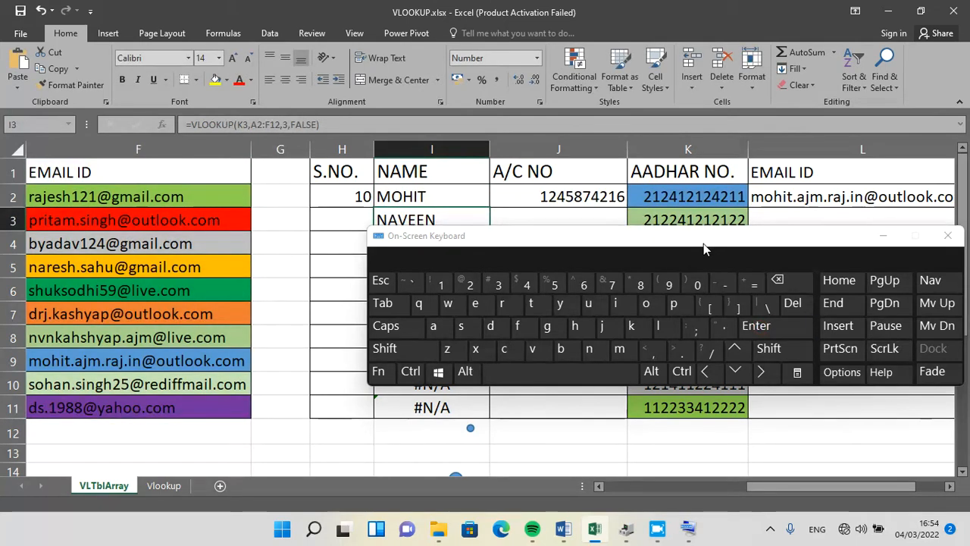
# Move the On-Screen Keyboard clear of the table and fill the NAME formula from I2 down to I11
pyautogui.moveTo(699, 241); pyautogui.dragTo(696, 462)
pyautogui.click(419, 203)
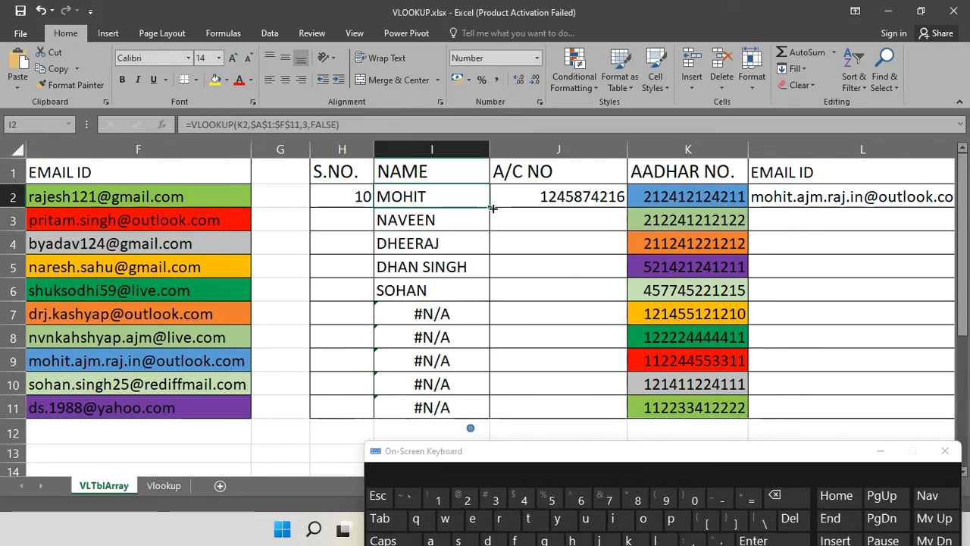
pyautogui.moveTo(491, 206); pyautogui.dragTo(490, 410)
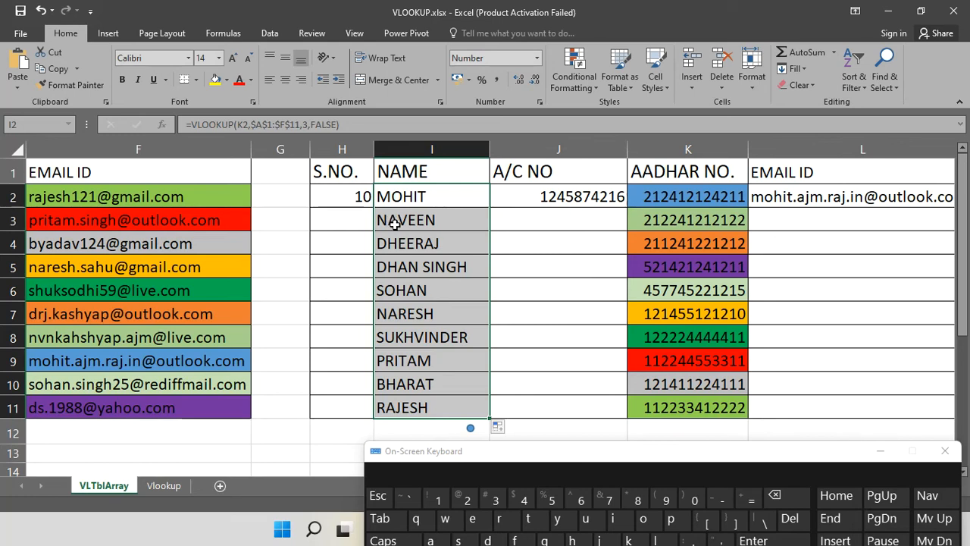
# Fill the A/C NO formula from J2 down to J11 and inspect the copied formula in J7
pyautogui.click(572, 195)
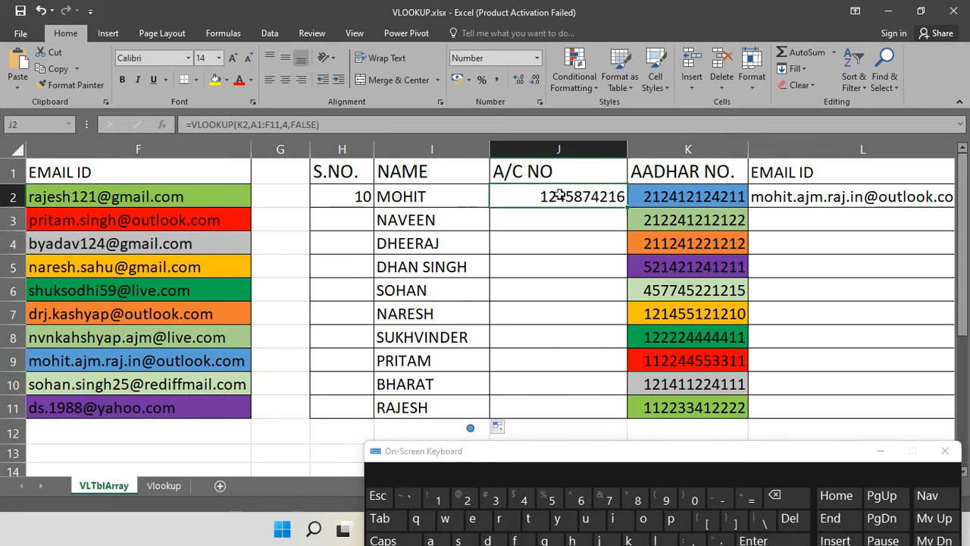
pyautogui.moveTo(629, 209); pyautogui.dragTo(611, 411)
pyautogui.click(576, 314)
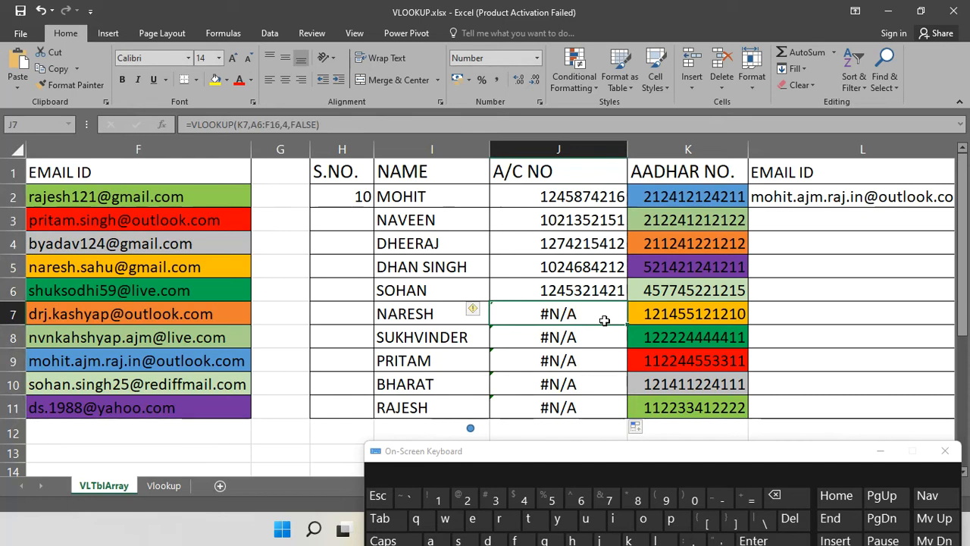
# Inspect the table array reference in the original A/C NO formula in J2
pyautogui.doubleClick(558, 197)
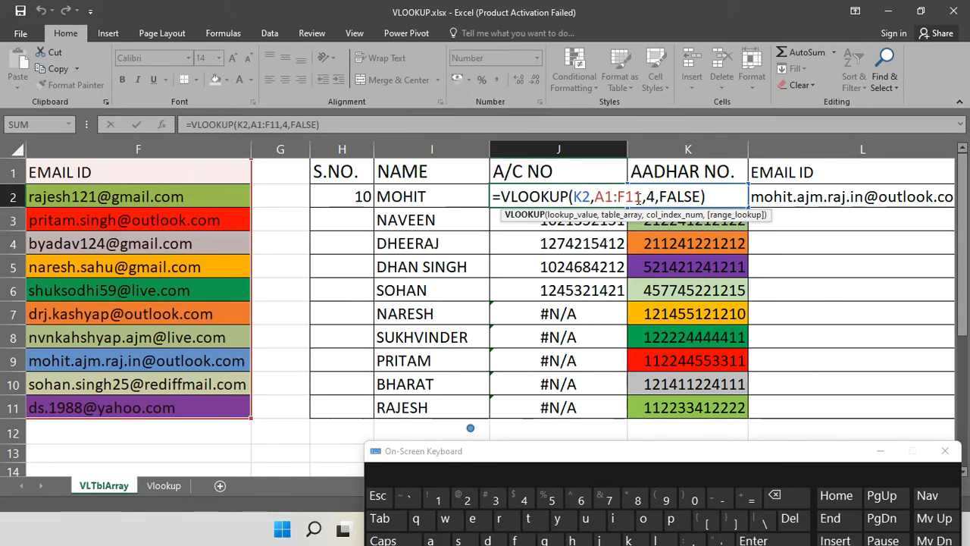
pyautogui.press('Return')
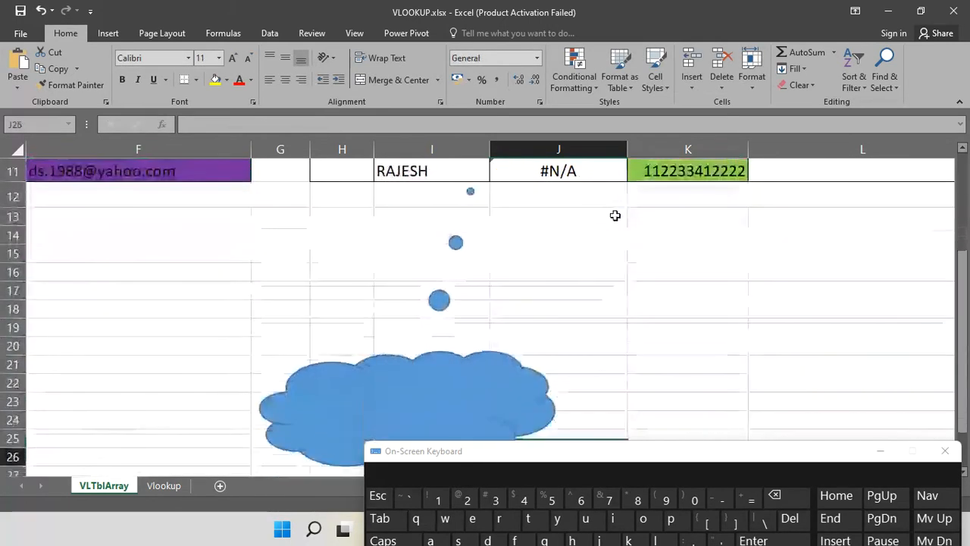
pyautogui.press('Down')
pyautogui.press('Down')
pyautogui.press('Down')
pyautogui.press('Down')
pyautogui.press('Down')
pyautogui.press('Down')
pyautogui.press('Down')
pyautogui.press('Down')
pyautogui.press('Down')
pyautogui.press('Down')
pyautogui.press('Down')
pyautogui.press('Down')
pyautogui.press('Down')
pyautogui.press('Down')
pyautogui.press('Down')
pyautogui.press('Down')
pyautogui.press('Down')
pyautogui.press('Down')
pyautogui.click(637, 254)
pyautogui.press('Down')
pyautogui.press('Down')
pyautogui.press('Down')
pyautogui.press('Down')
pyautogui.press('Down')
pyautogui.press('Down')
pyautogui.press('Down')
pyautogui.press('Down')
pyautogui.press('Down')
pyautogui.press('Down')
pyautogui.press('Down')
pyautogui.press('Down')
pyautogui.press('Down')
pyautogui.press('Down')
pyautogui.press('Down')
pyautogui.press('Down')
pyautogui.press('Down')
pyautogui.press('Down')
pyautogui.press('Down')
pyautogui.press('Down')
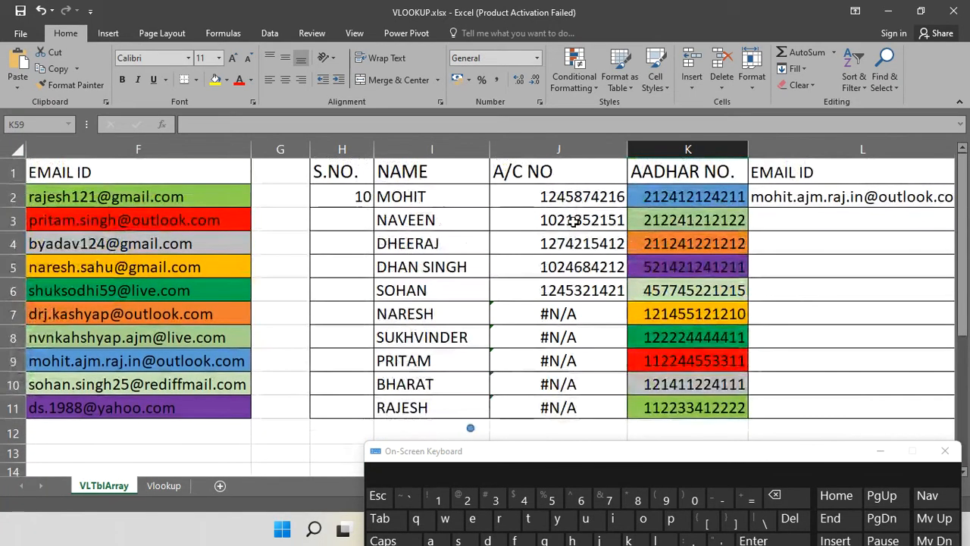
# Minimize the On-Screen Keyboard and check the table array references in the copied A/C NO formulas in J3 and J4
pyautogui.doubleClick(572, 220)
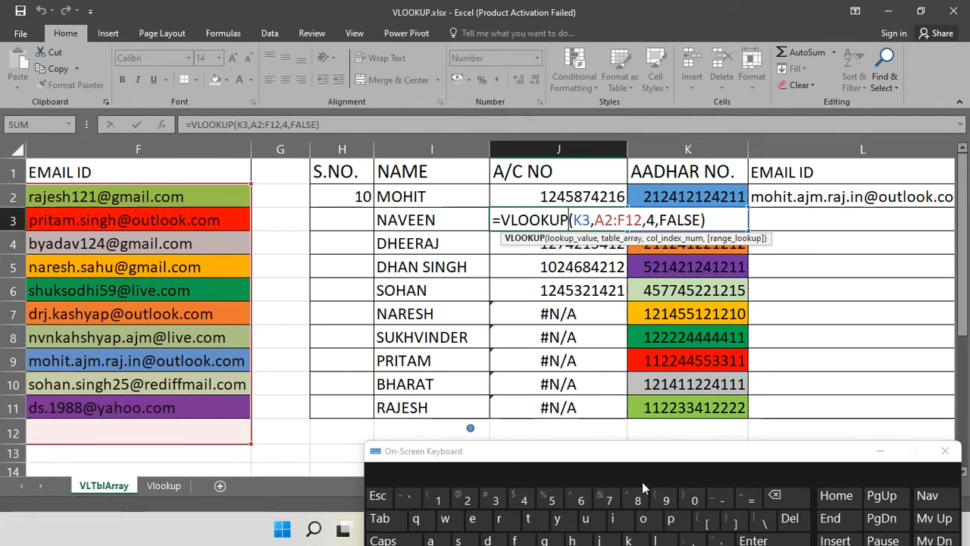
pyautogui.click(880, 452)
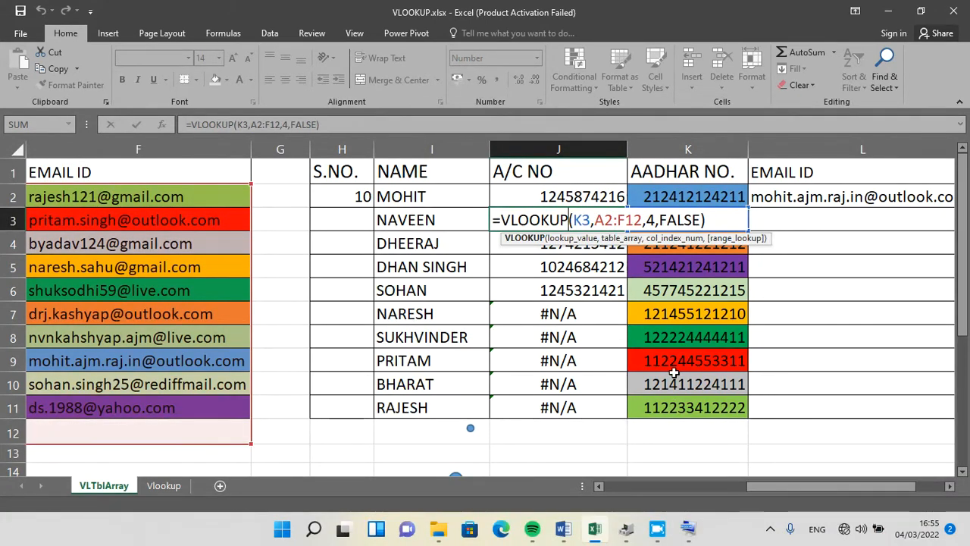
pyautogui.press('Return')
pyautogui.doubleClick(561, 250)
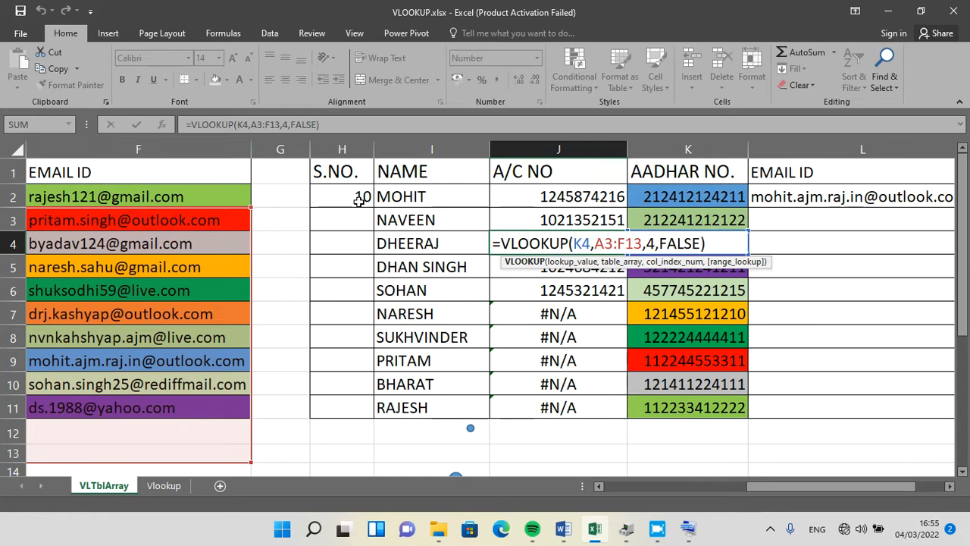
pyautogui.press('Return')
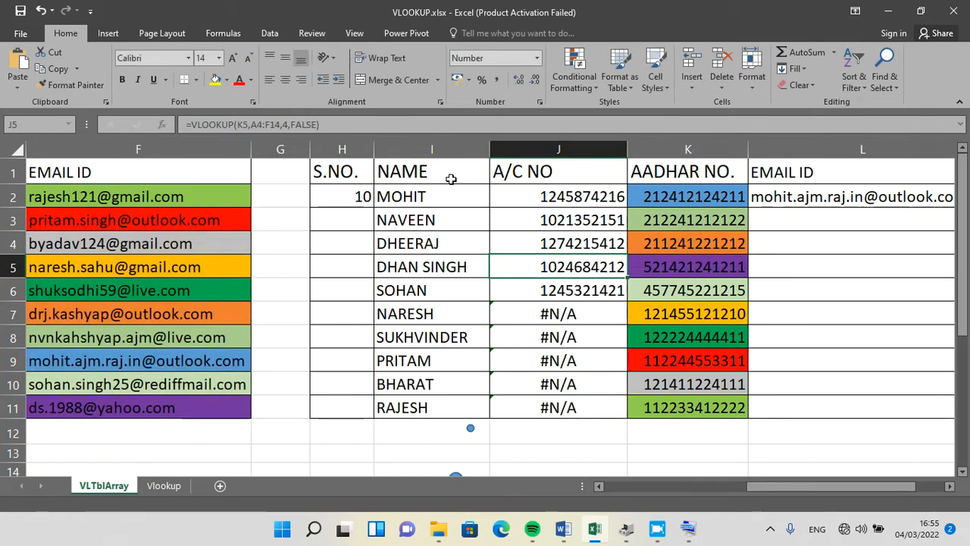
# Make the table array in the J2 formula absolute as $A$1:$F$11 with the On-Screen Keyboard and enter the formula
pyautogui.doubleClick(540, 197)
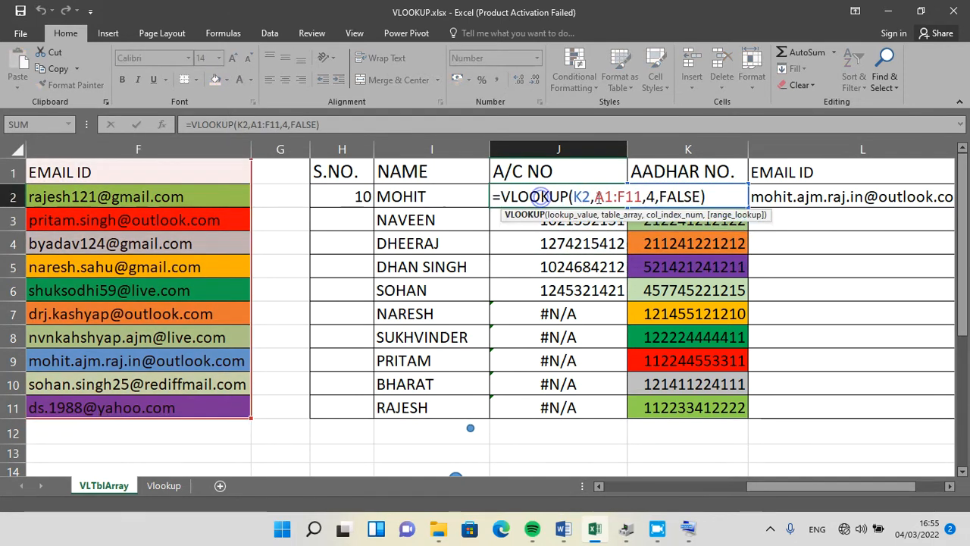
pyautogui.moveTo(595, 196); pyautogui.dragTo(637, 193)
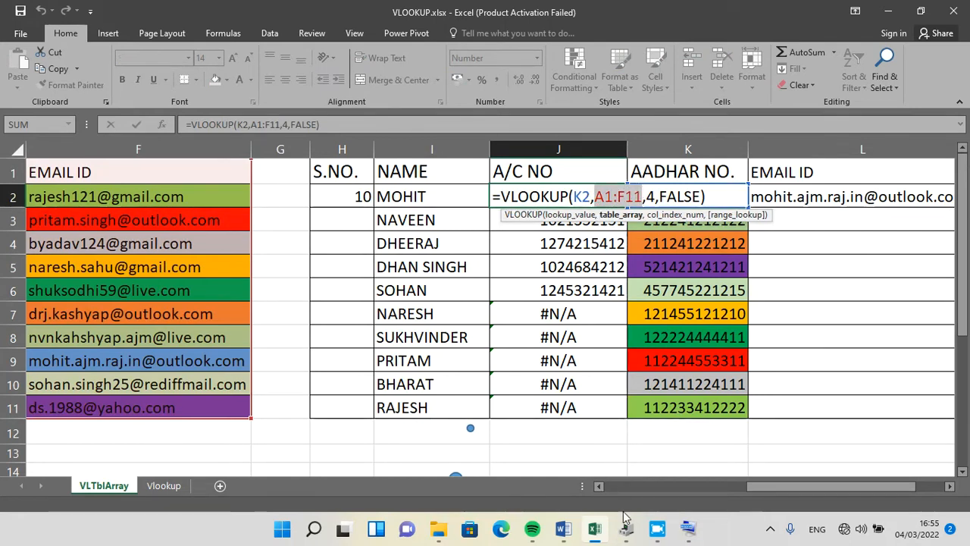
pyautogui.click(689, 534)
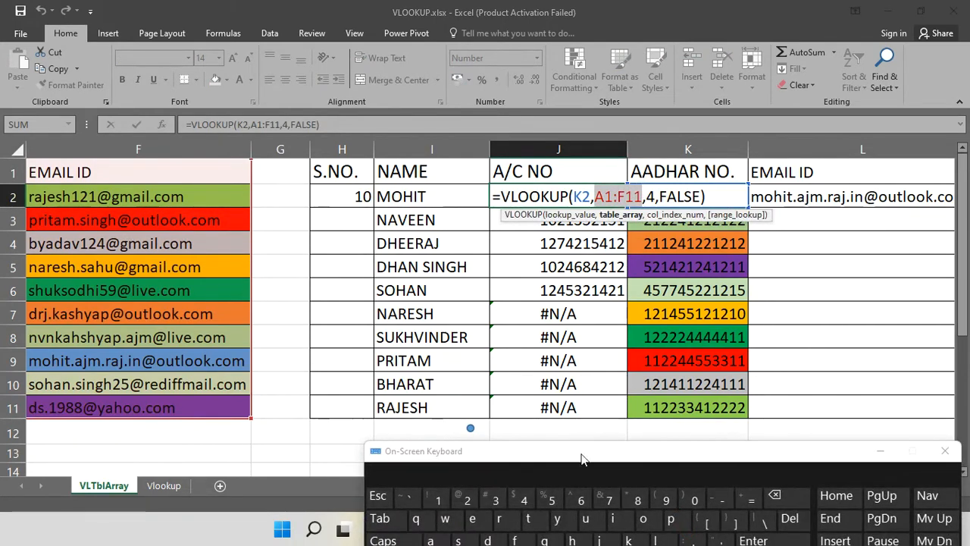
pyautogui.moveTo(535, 459); pyautogui.dragTo(584, 336)
pyautogui.click(605, 191)
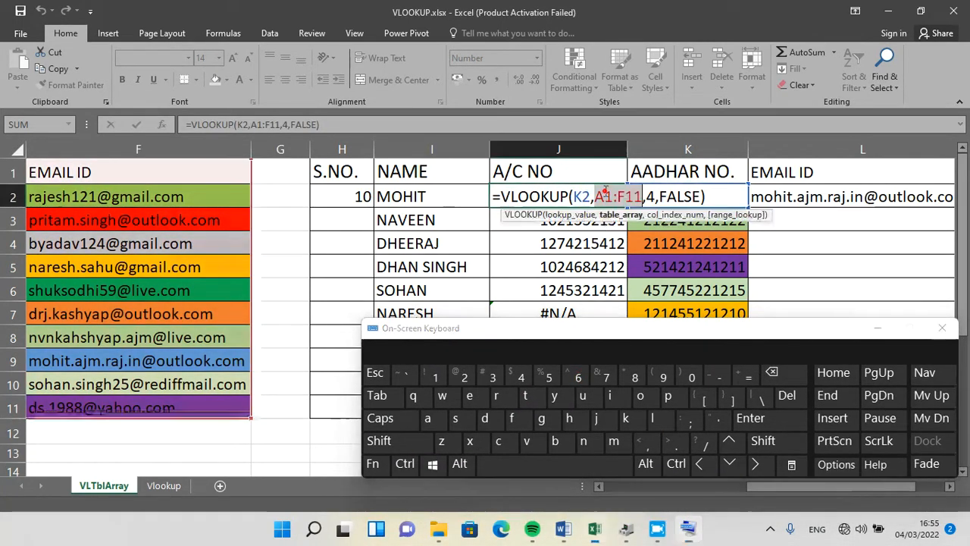
pyautogui.click(373, 463)
pyautogui.click(520, 374)
pyautogui.click(750, 417)
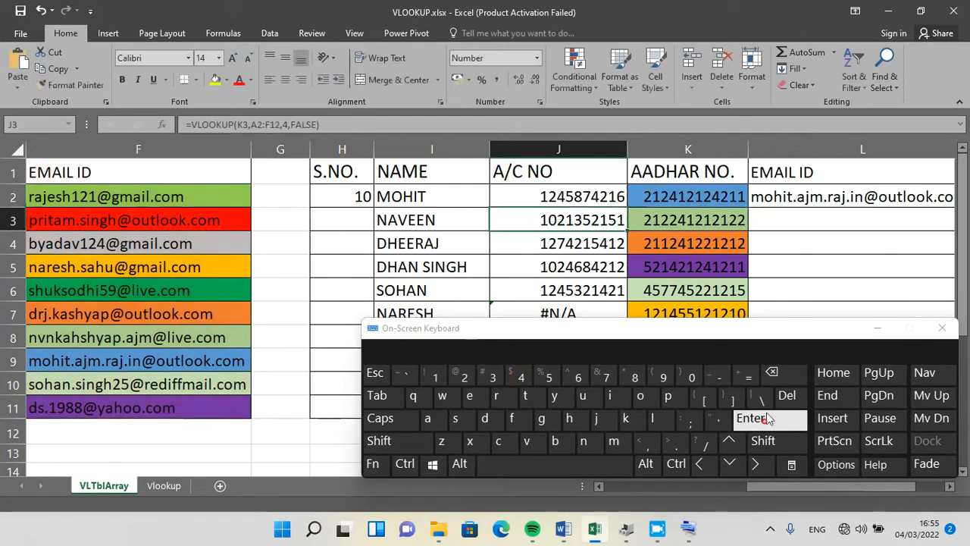
# Minimize the On-Screen Keyboard and fill the corrected A/C NO formula from J2 down to J11
pyautogui.click(878, 327)
pyautogui.click(585, 203)
pyautogui.moveTo(627, 207); pyautogui.dragTo(607, 416)
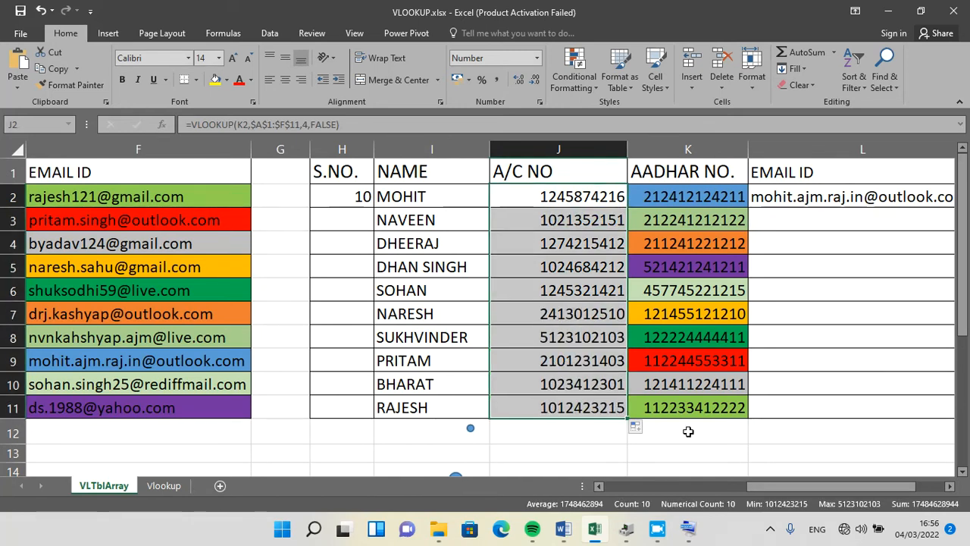
# Make the table array in the EMAIL ID formula in L2 absolute as $A$1:$F$11 and enter the formula
pyautogui.doubleClick(792, 197)
pyautogui.moveTo(630, 200); pyautogui.dragTo(677, 197)
pyautogui.click(687, 528)
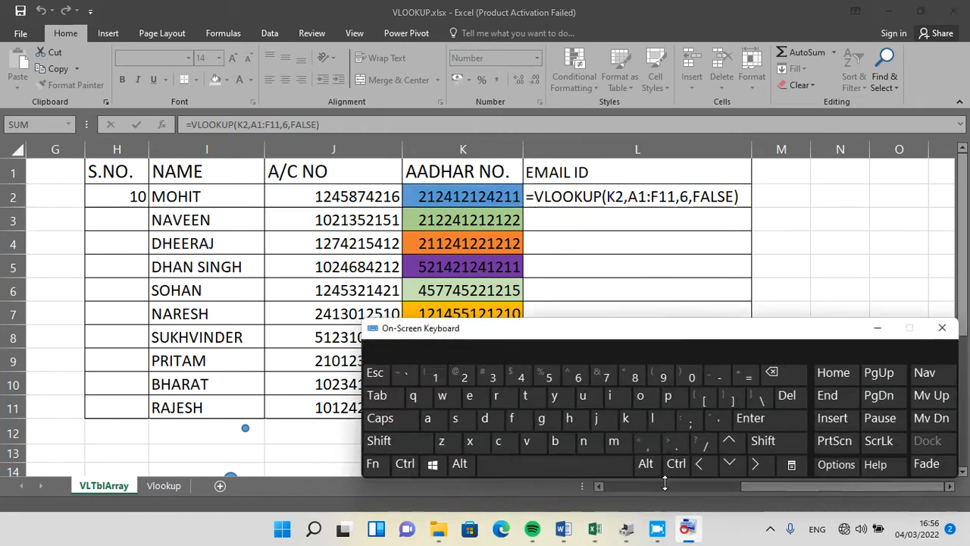
pyautogui.click(372, 464)
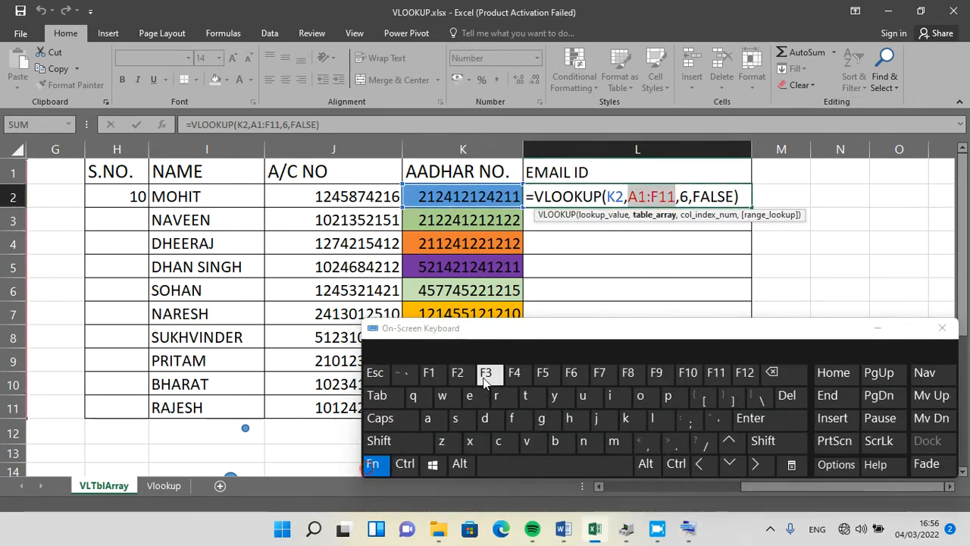
pyautogui.click(514, 372)
pyautogui.click(749, 418)
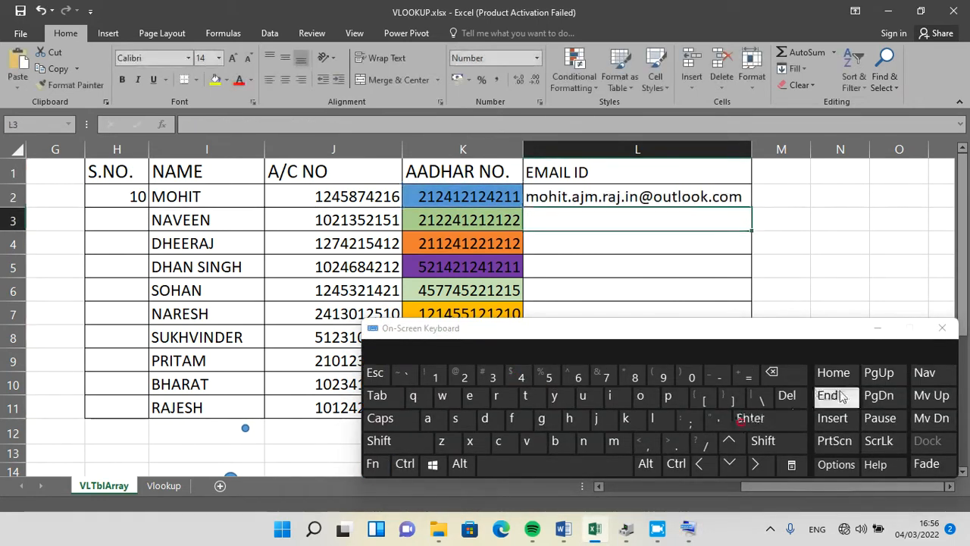
# Minimize the On-Screen Keyboard and fill the EMAIL ID formula from L2 down to L11
pyautogui.click(880, 329)
pyautogui.click(687, 198)
pyautogui.hotkey('ctrl', 'c')
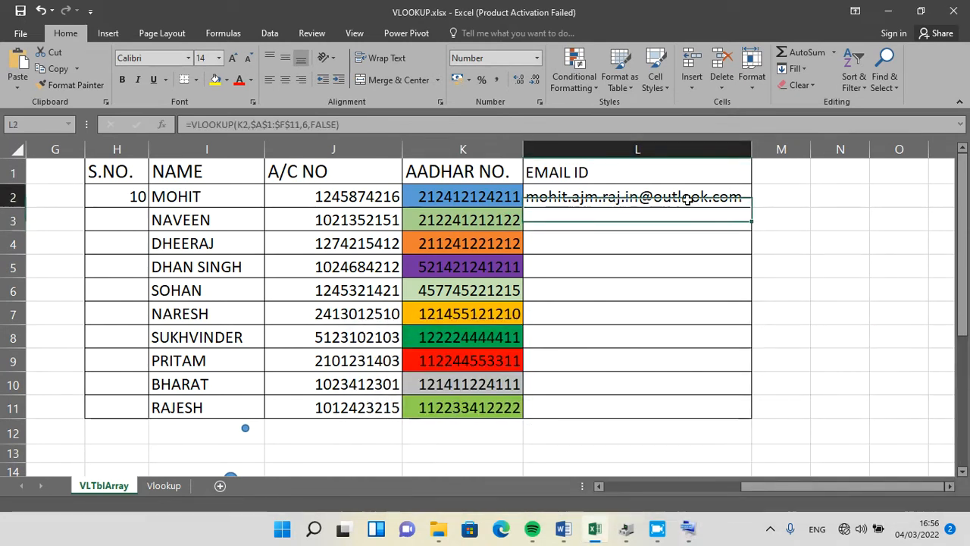
pyautogui.moveTo(750, 209); pyautogui.dragTo(751, 416)
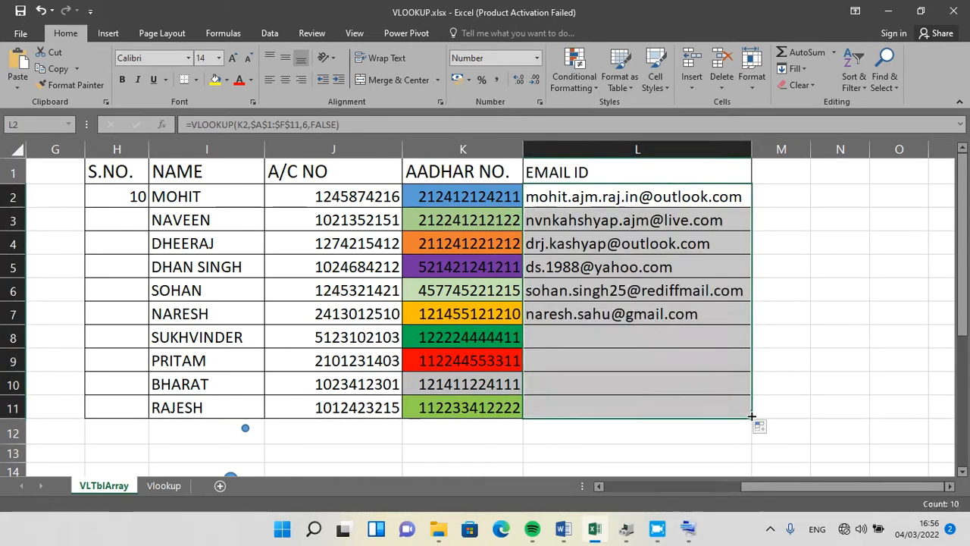
# Make the table array in the S.NO. formula in H2 absolute as $A$1:$F$11 and enter the formula
pyautogui.click(121, 197)
pyautogui.doubleClick(121, 196)
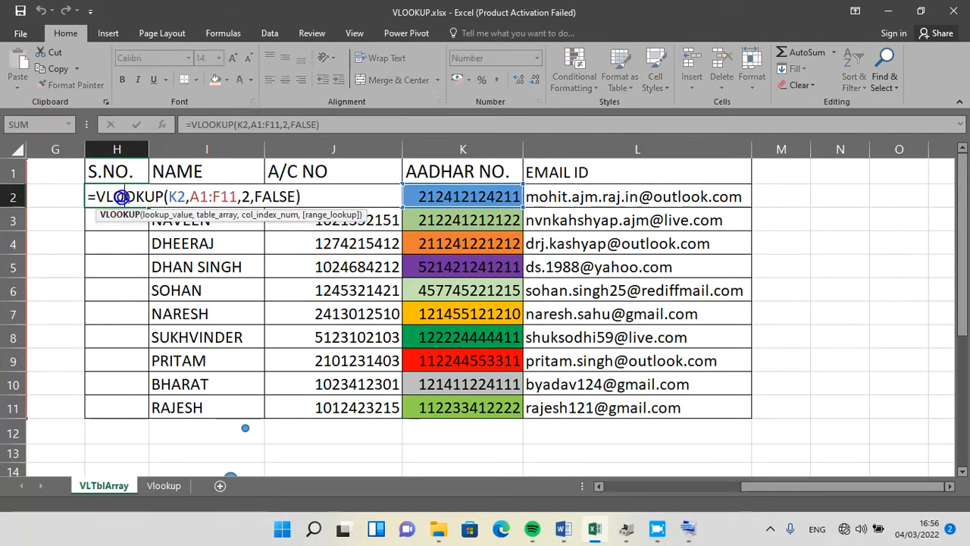
pyautogui.moveTo(193, 196); pyautogui.dragTo(238, 197)
pyautogui.click(677, 533)
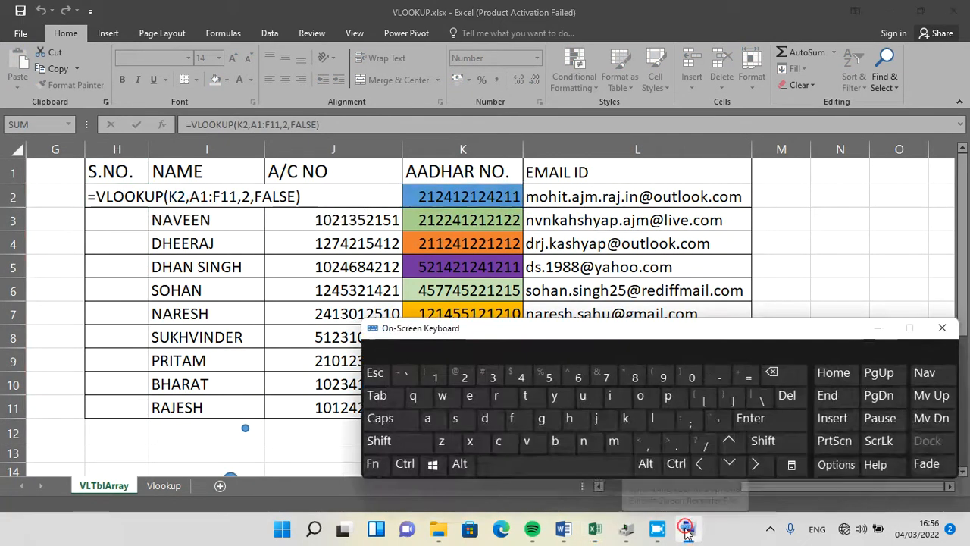
pyautogui.click(373, 464)
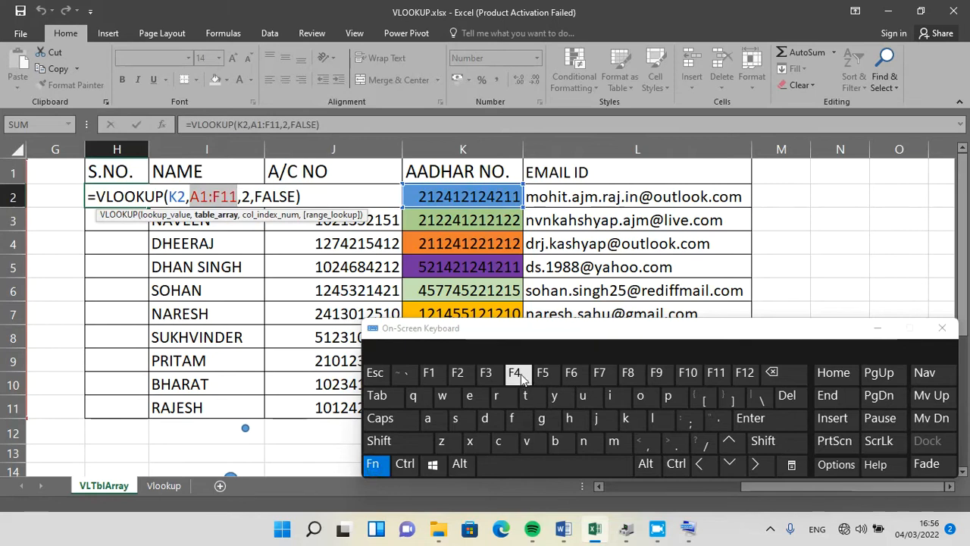
pyautogui.click(518, 372)
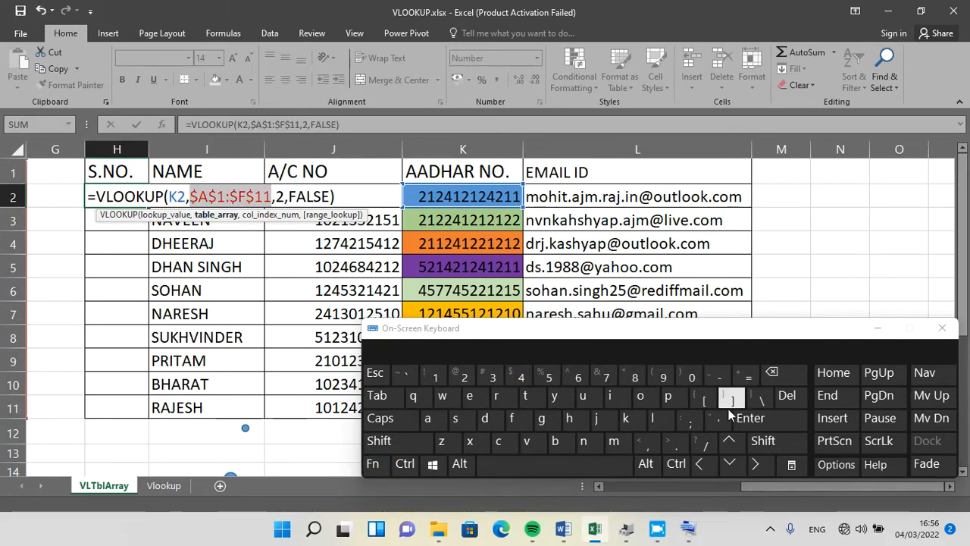
pyautogui.click(760, 418)
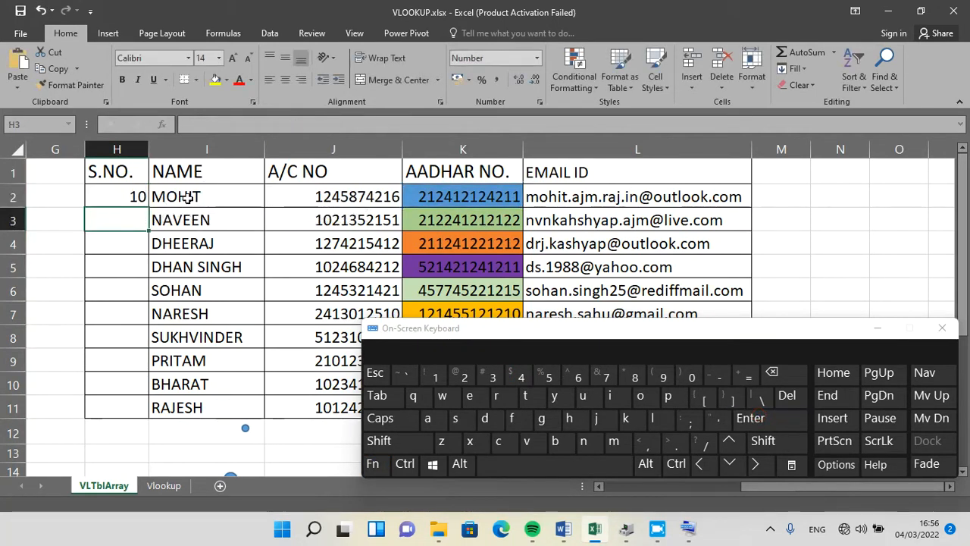
# Fill the S.NO. formula from H2 down to H11 and minimize the On-Screen Keyboard
pyautogui.click(123, 194)
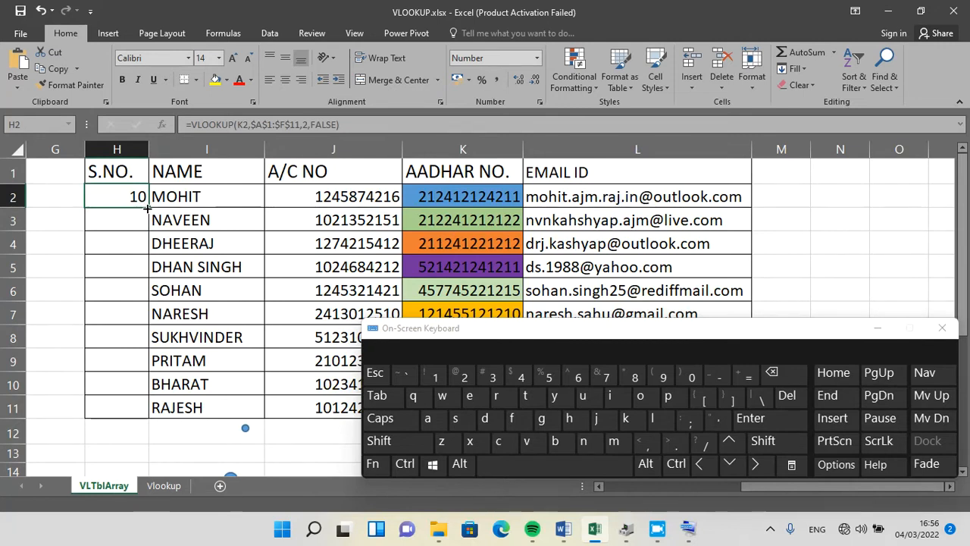
pyautogui.doubleClick(147, 207)
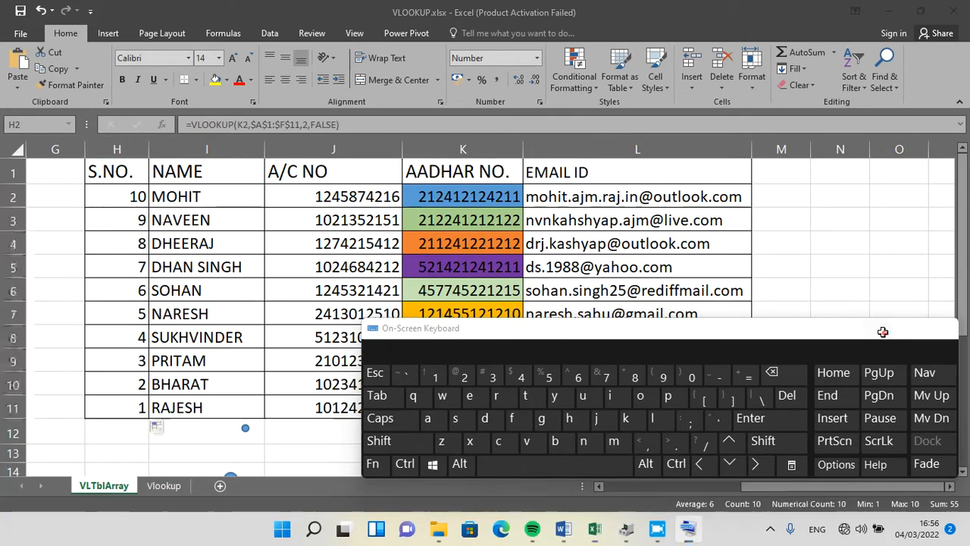
pyautogui.click(880, 328)
# Review the AADHAR NO. lookup column K1:K11 and the filled NAME results in I2:I11
pyautogui.click(455, 176)
pyautogui.hotkey('ctrl', 'shift', 'Down')
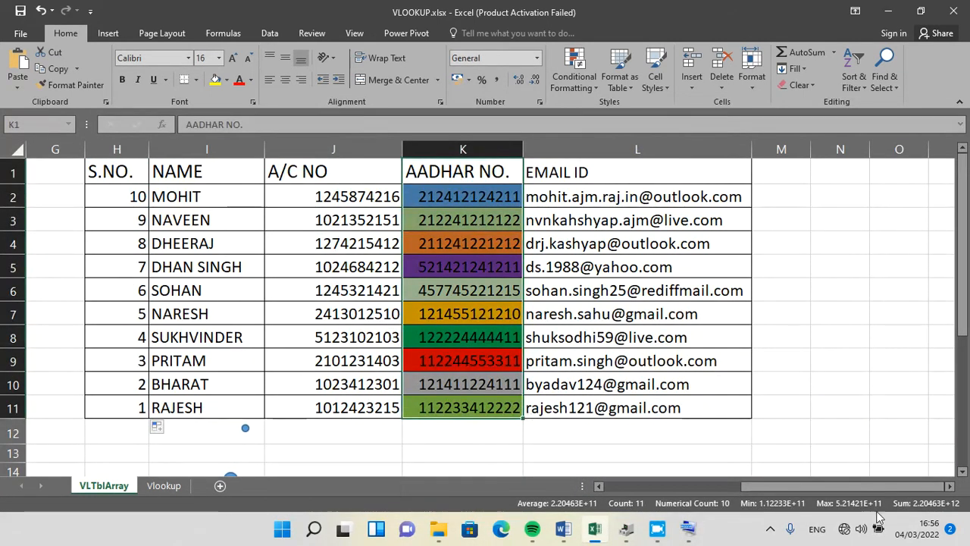
pyautogui.moveTo(837, 489); pyautogui.dragTo(815, 493)
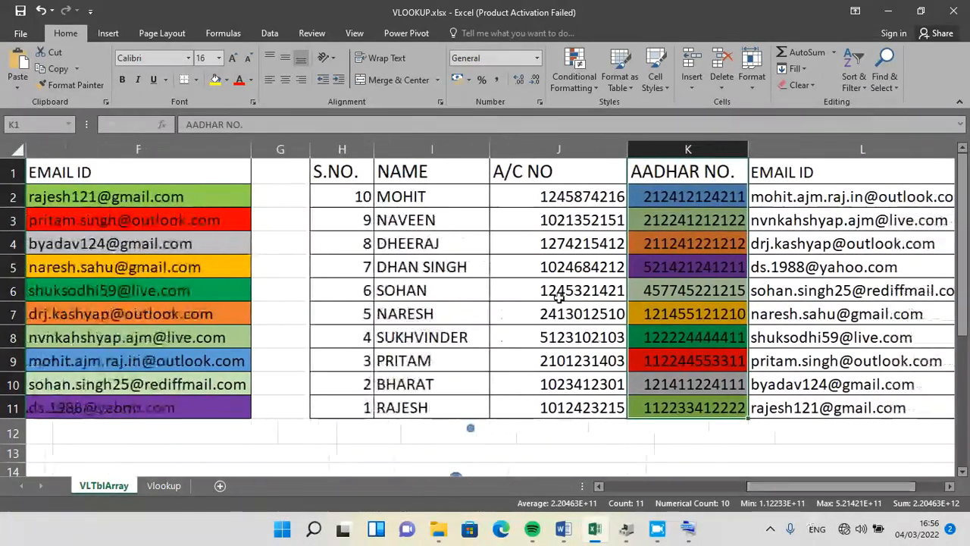
pyautogui.moveTo(426, 195); pyautogui.dragTo(423, 409)
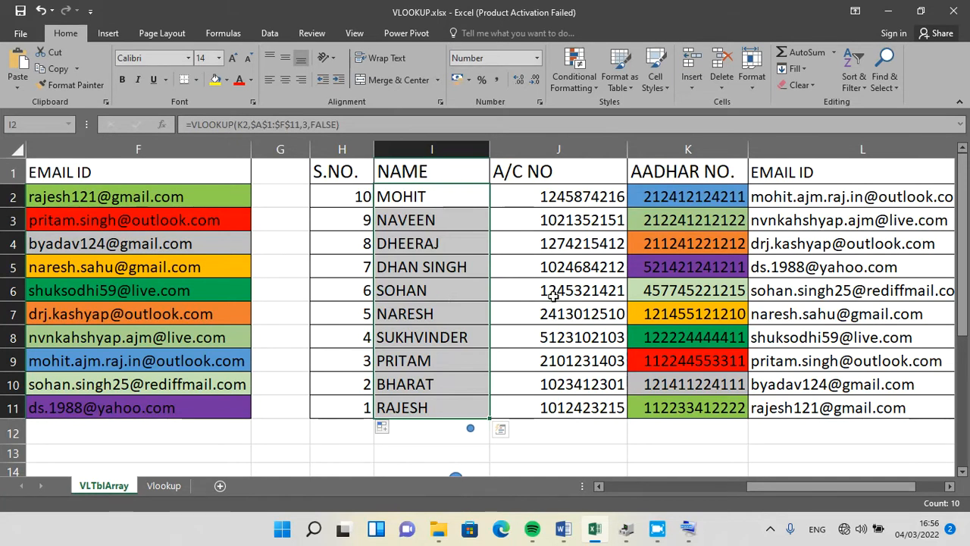
pyautogui.moveTo(667, 176); pyautogui.dragTo(677, 410)
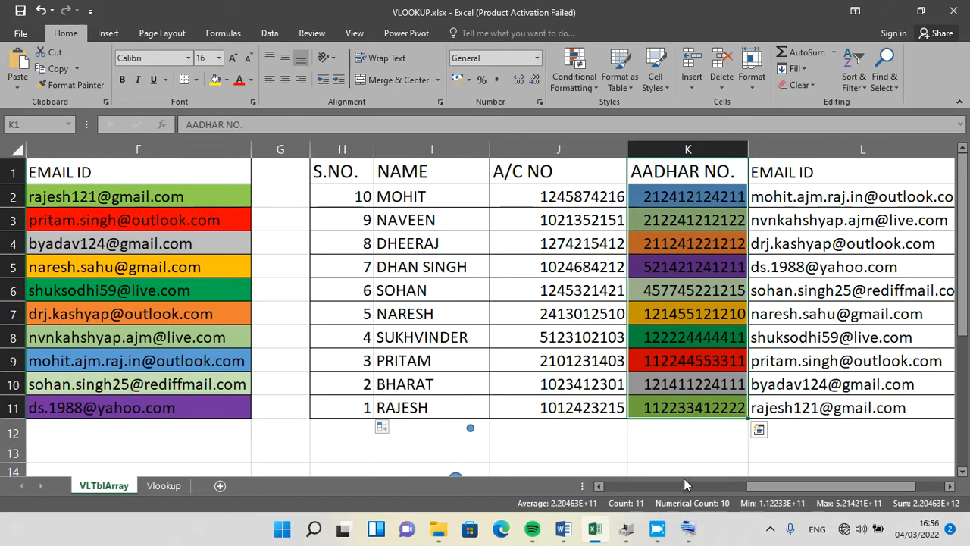
# View the empty table on the Vlookup sheet and the source table in columns A to F of VLTblArray
pyautogui.click(165, 486)
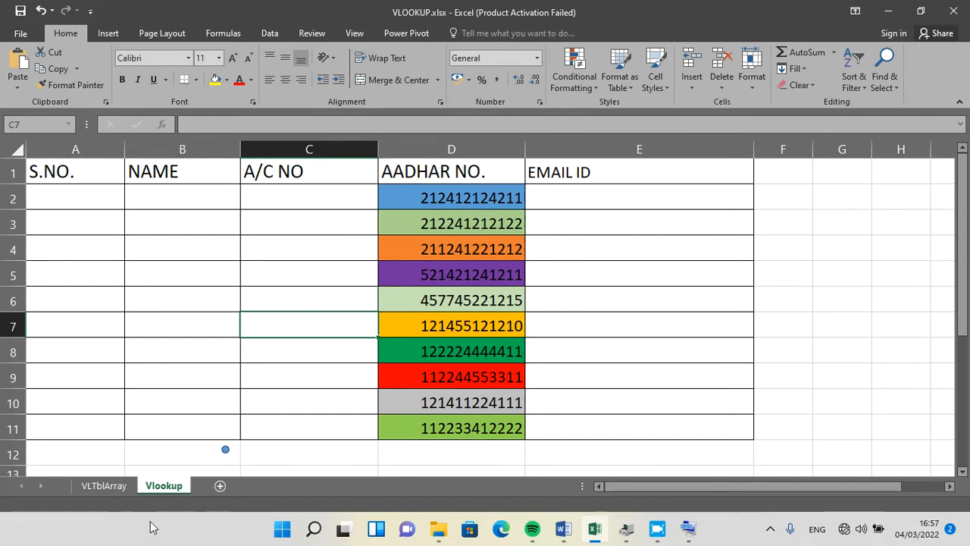
pyautogui.click(104, 486)
pyautogui.moveTo(760, 486); pyautogui.dragTo(615, 491)
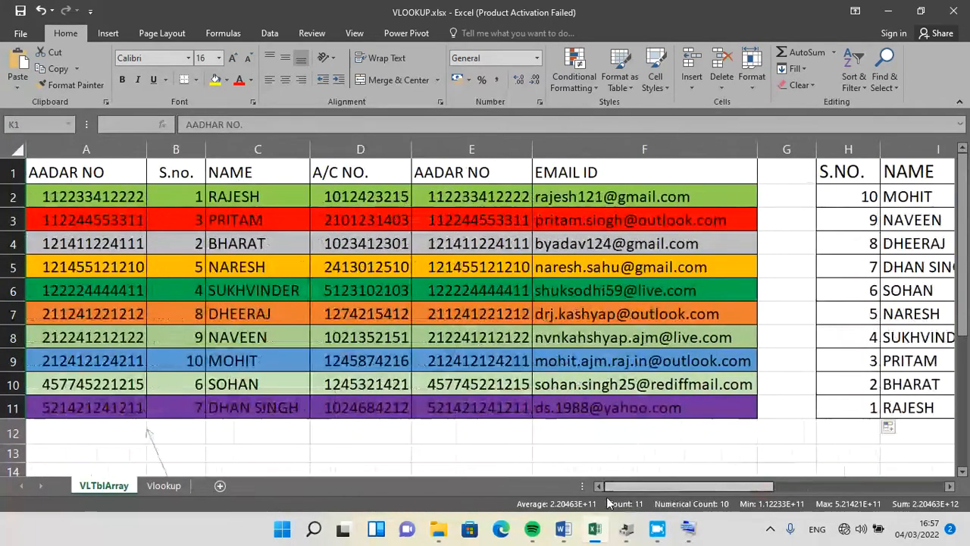
# Start a VLOOKUP formula in NAME cell B2 of the Vlookup sheet with D2 as the lookup value
pyautogui.click(167, 485)
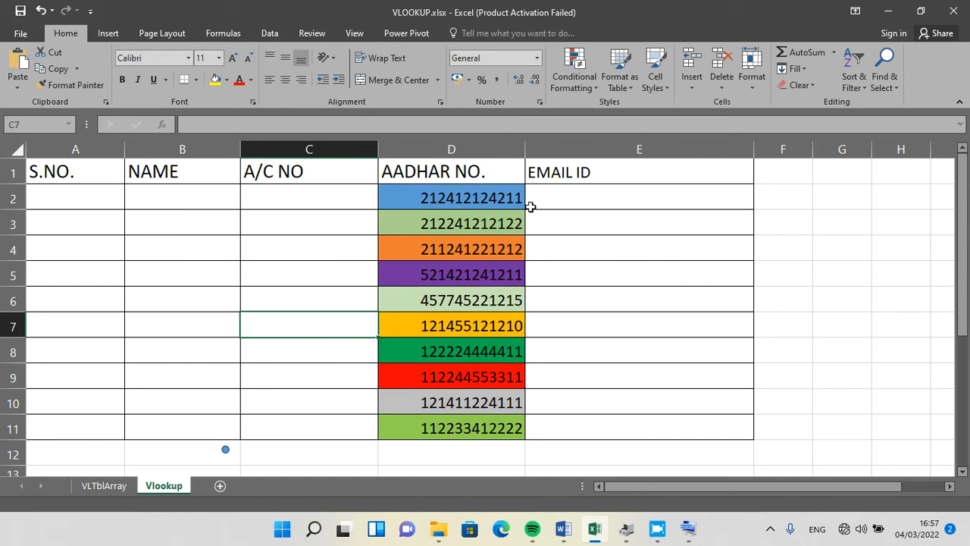
pyautogui.click(184, 195)
pyautogui.write('=')
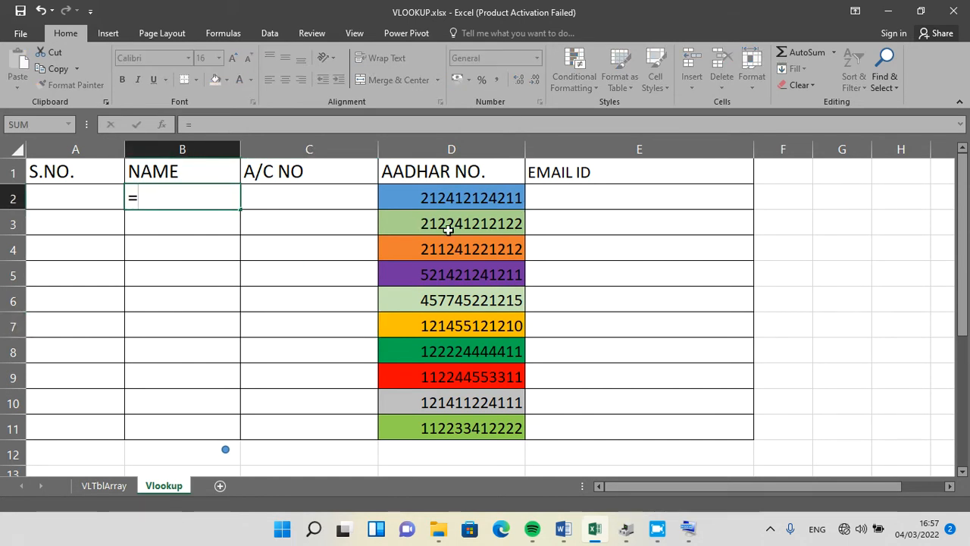
pyautogui.write('v')
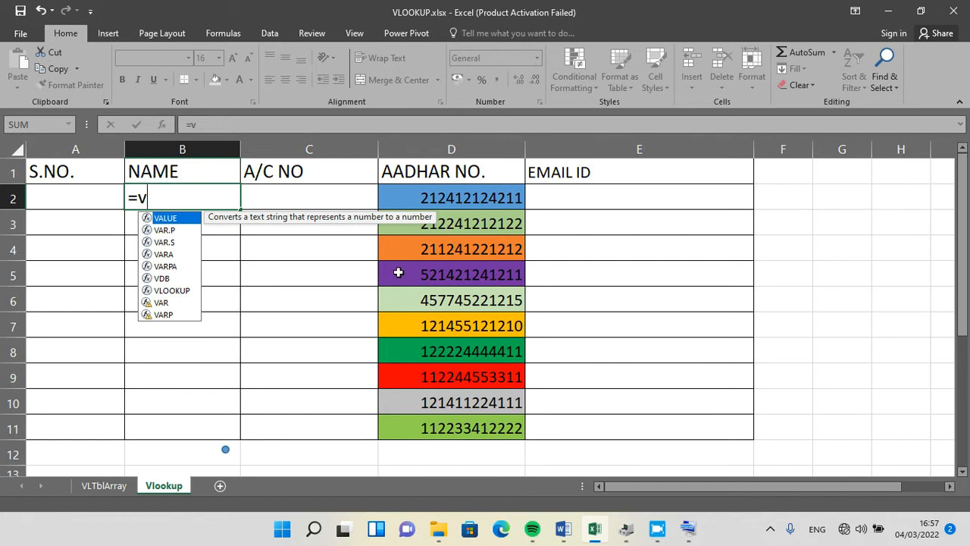
pyautogui.doubleClick(172, 291)
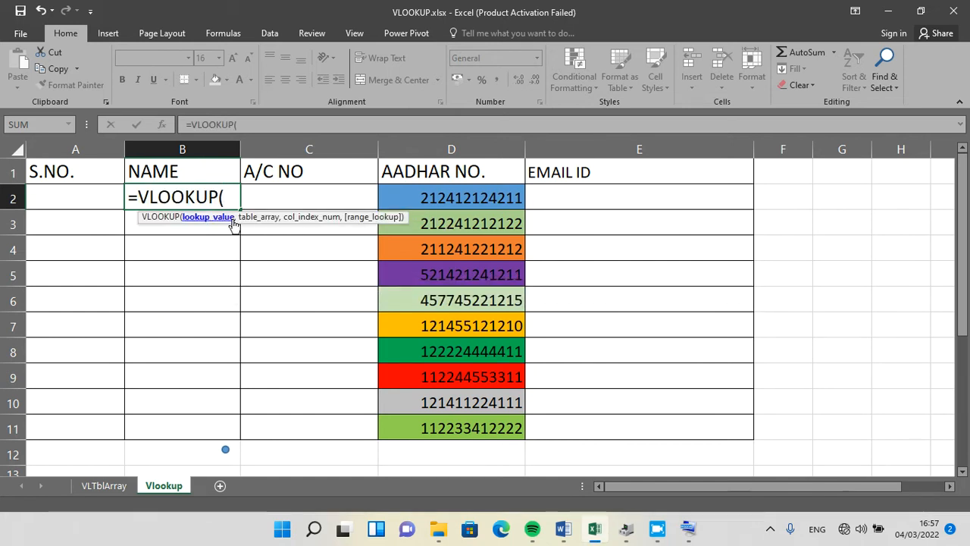
pyautogui.click(448, 199)
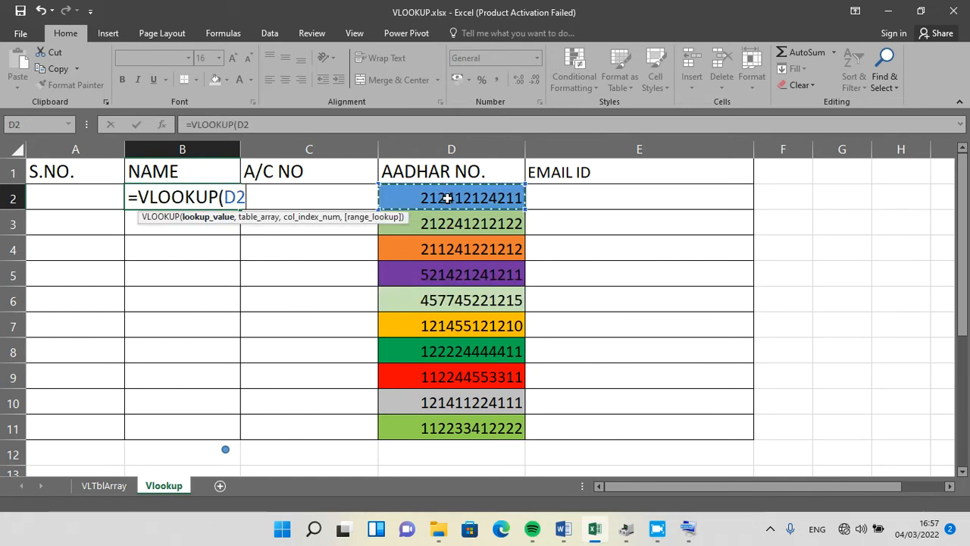
pyautogui.write(',')
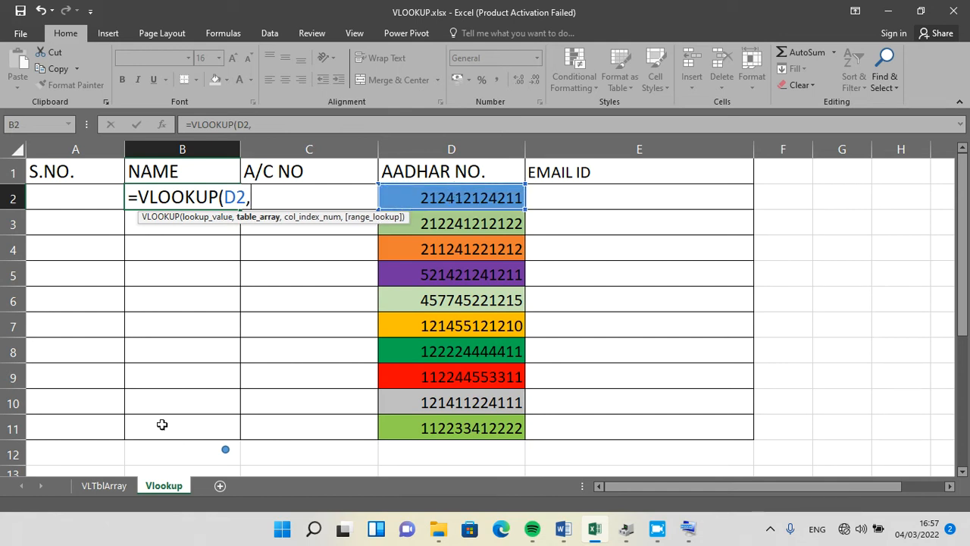
# Add A1:F11 of VLTblArray as the B2 formula's table array and make it absolute as $A$1:$F$11
pyautogui.click(90, 486)
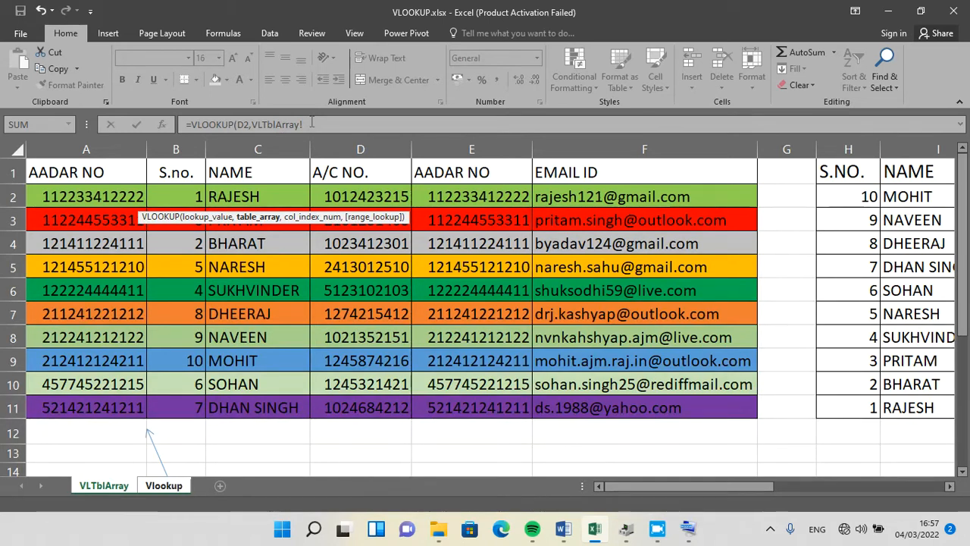
pyautogui.moveTo(66, 167); pyautogui.dragTo(680, 391)
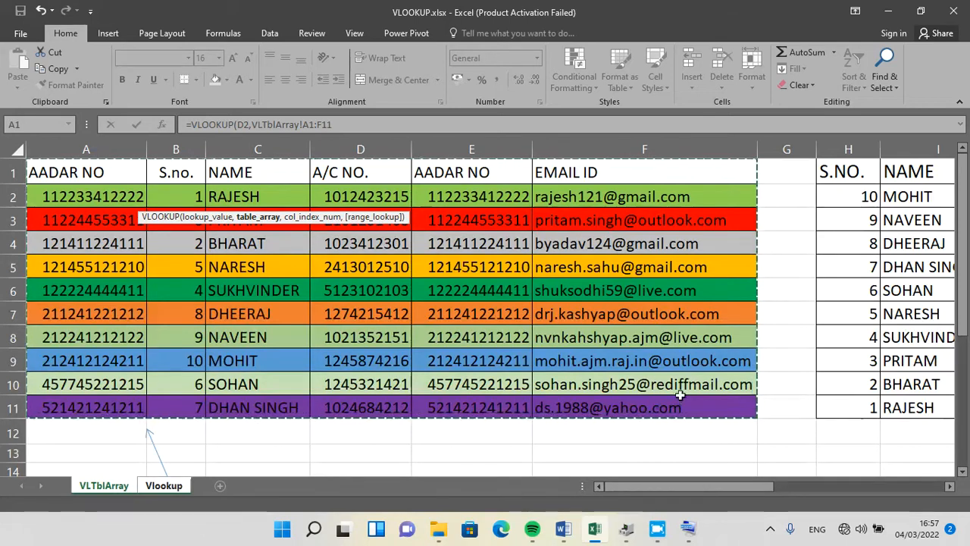
pyautogui.moveTo(303, 124); pyautogui.dragTo(333, 124)
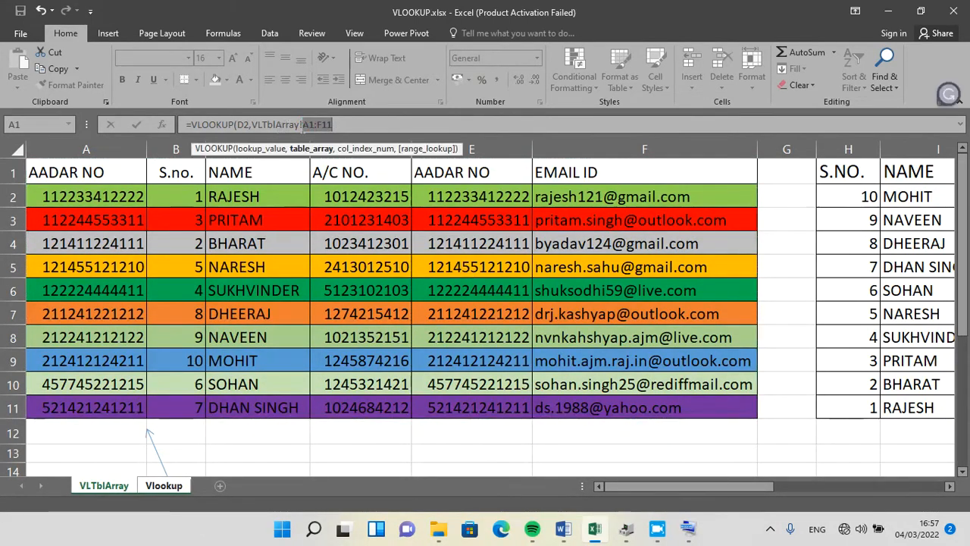
pyautogui.click(627, 528)
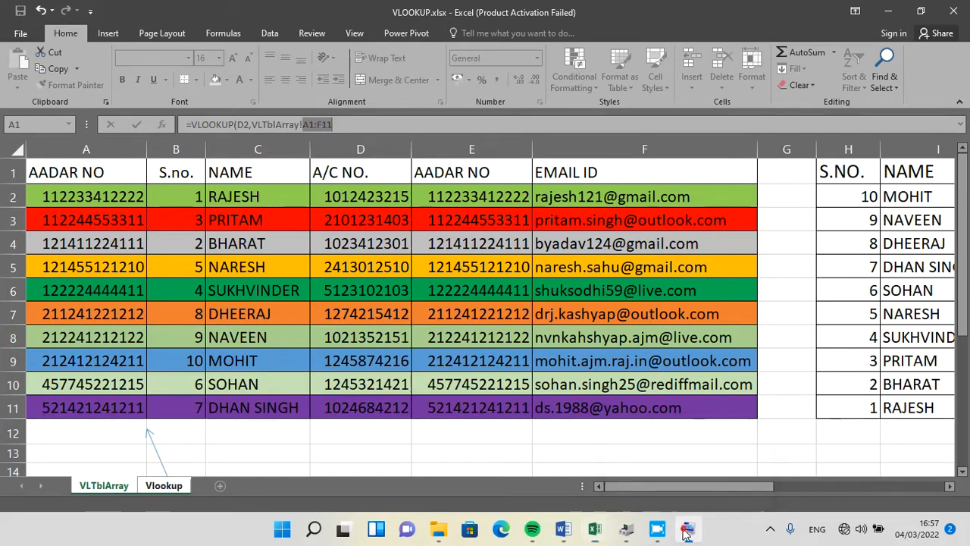
pyautogui.click(372, 463)
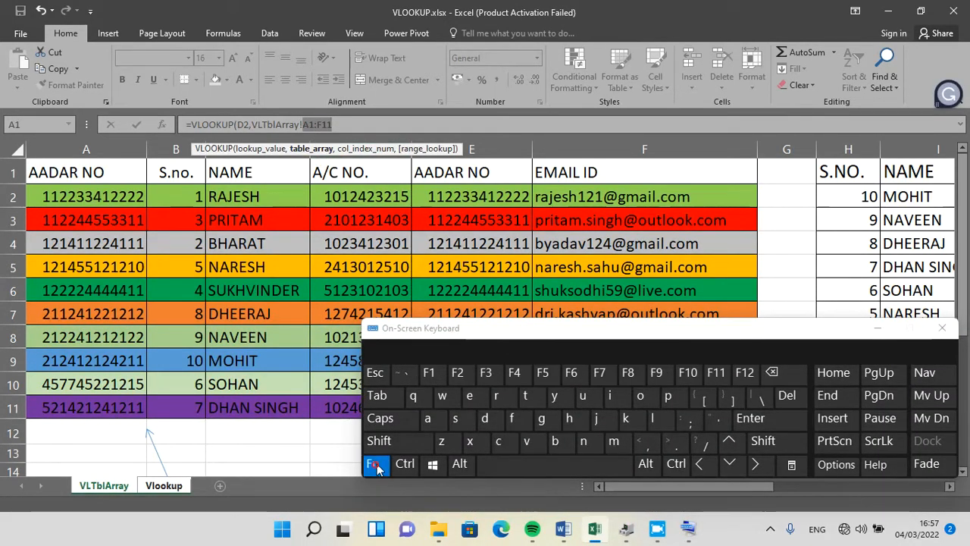
pyautogui.click(514, 372)
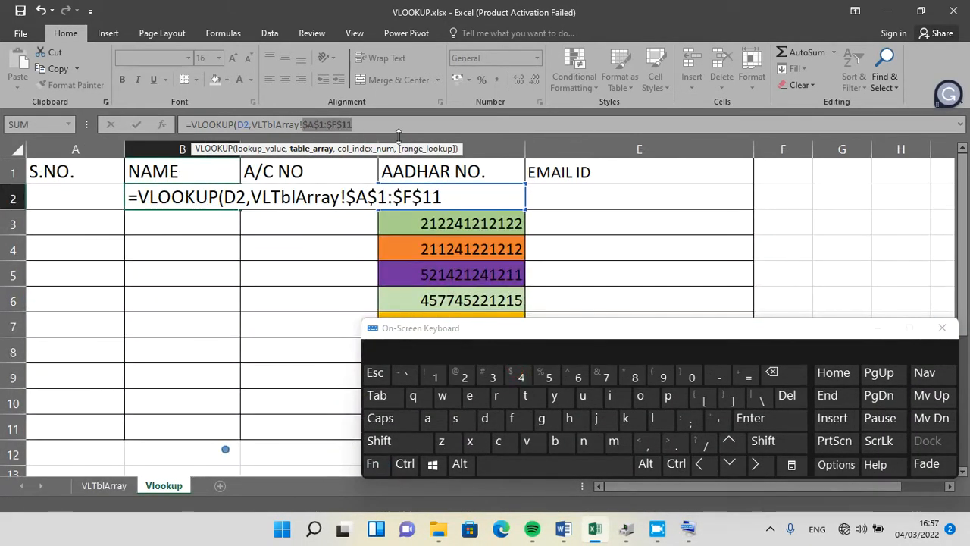
pyautogui.click(453, 196)
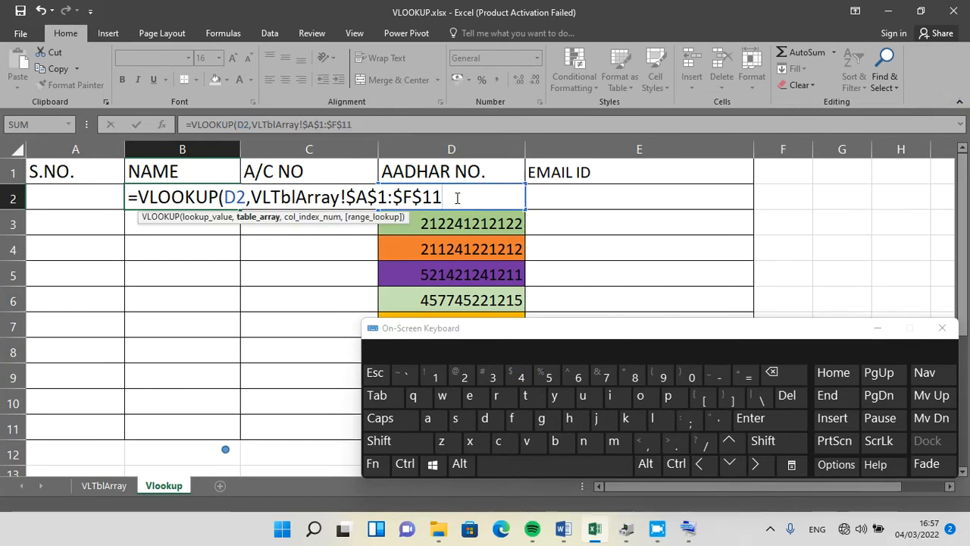
pyautogui.click(643, 444)
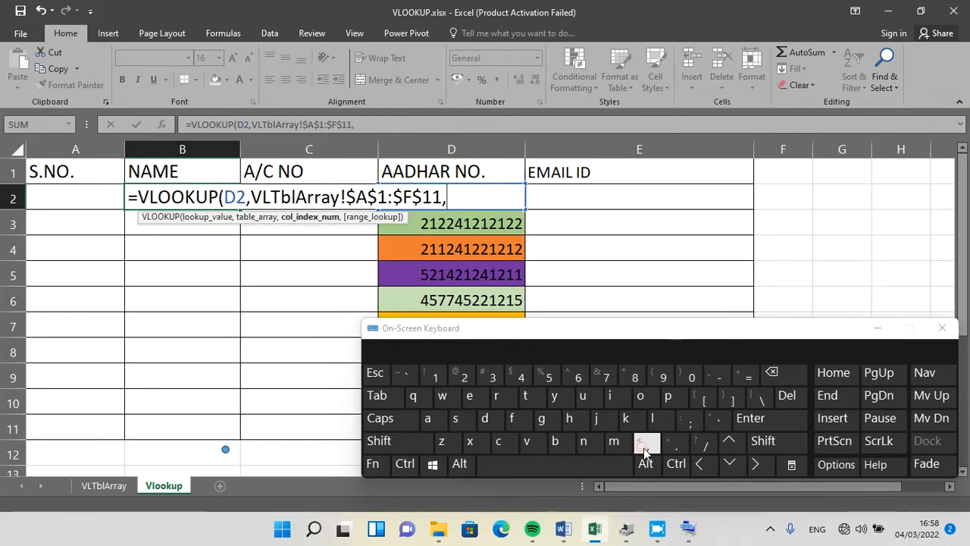
pyautogui.click(99, 490)
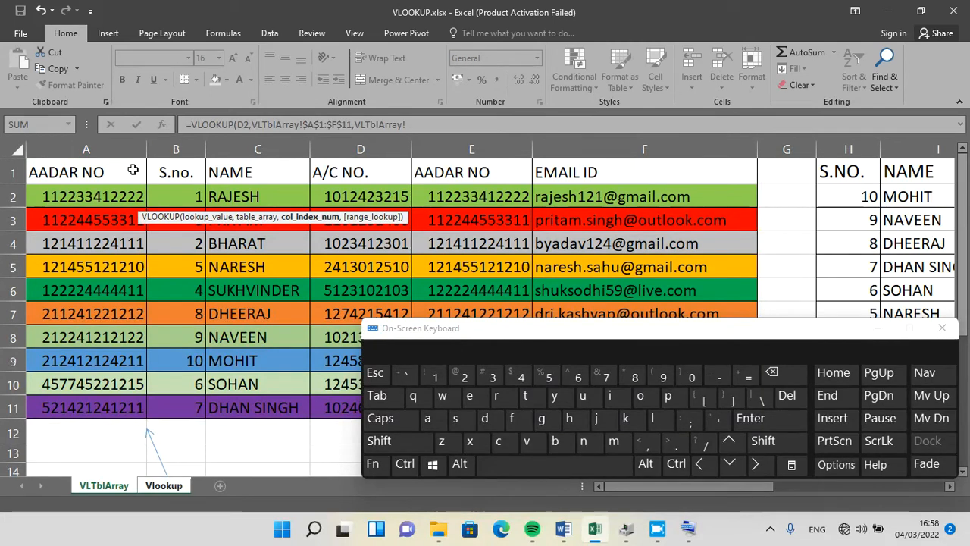
pyautogui.click(426, 124)
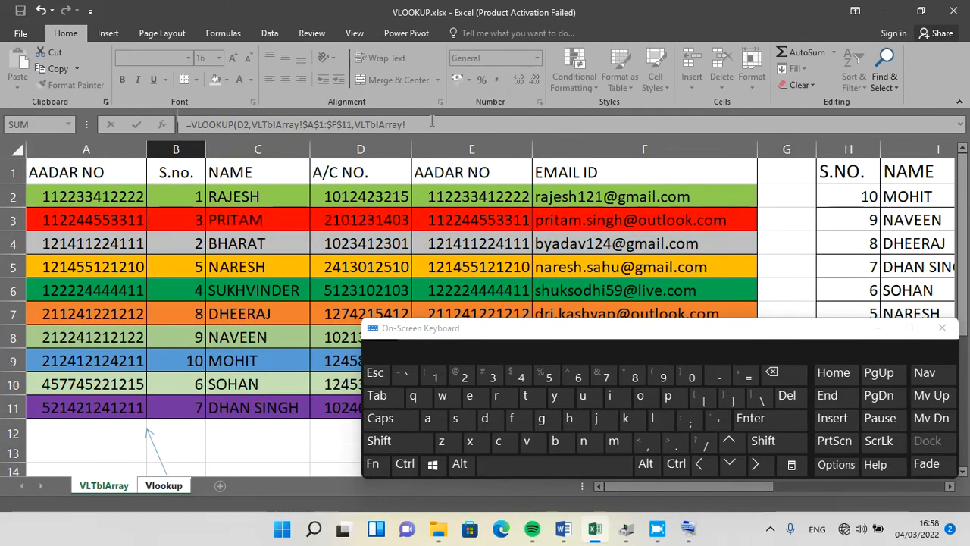
pyautogui.press('BackSpace')
pyautogui.press('BackSpace')
pyautogui.press('BackSpace')
pyautogui.press('BackSpace')
pyautogui.press('BackSpace')
pyautogui.press('BackSpace')
pyautogui.press('BackSpace')
pyautogui.press('BackSpace')
pyautogui.press('BackSpace')
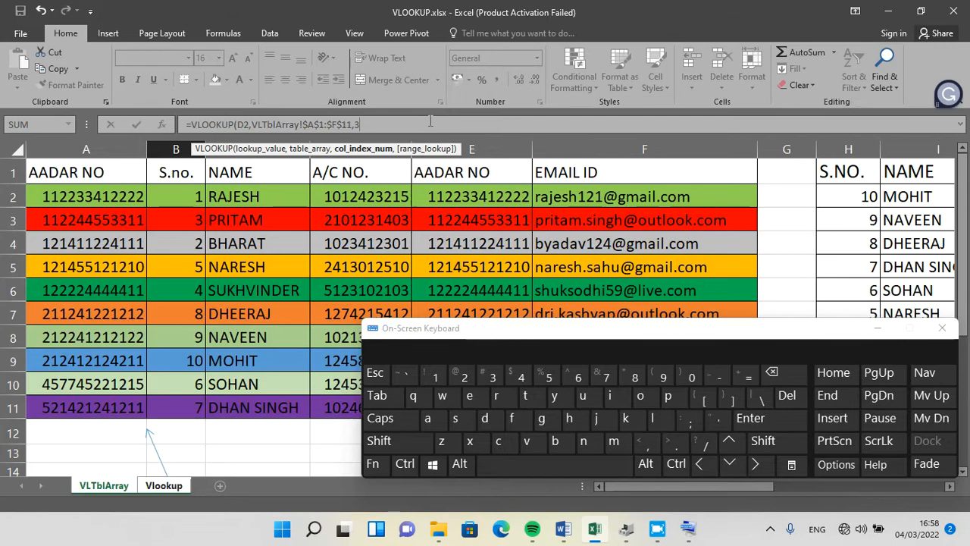
# Complete the B2 formula with column index 3 and FALSE for exact match, and fill it down to B11
pyautogui.write('3,')
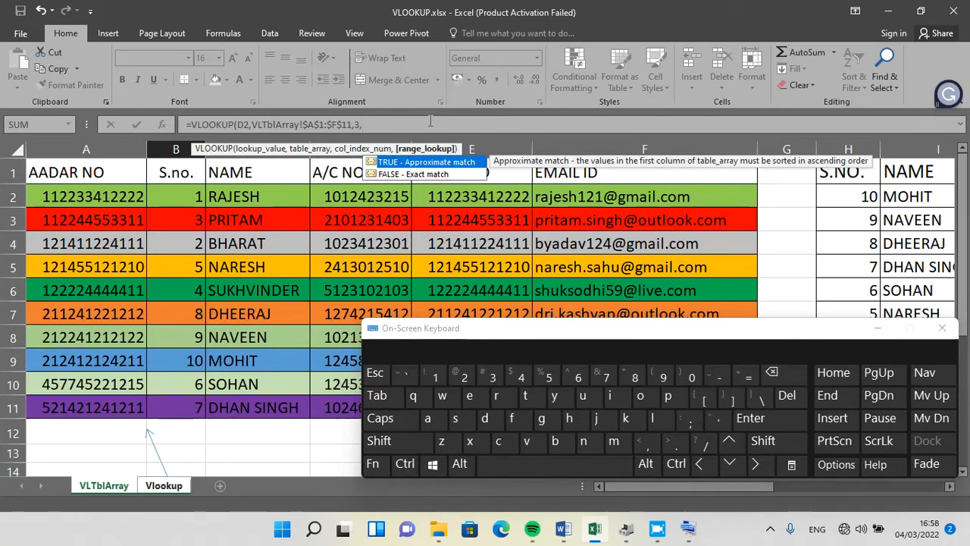
pyautogui.doubleClick(421, 174)
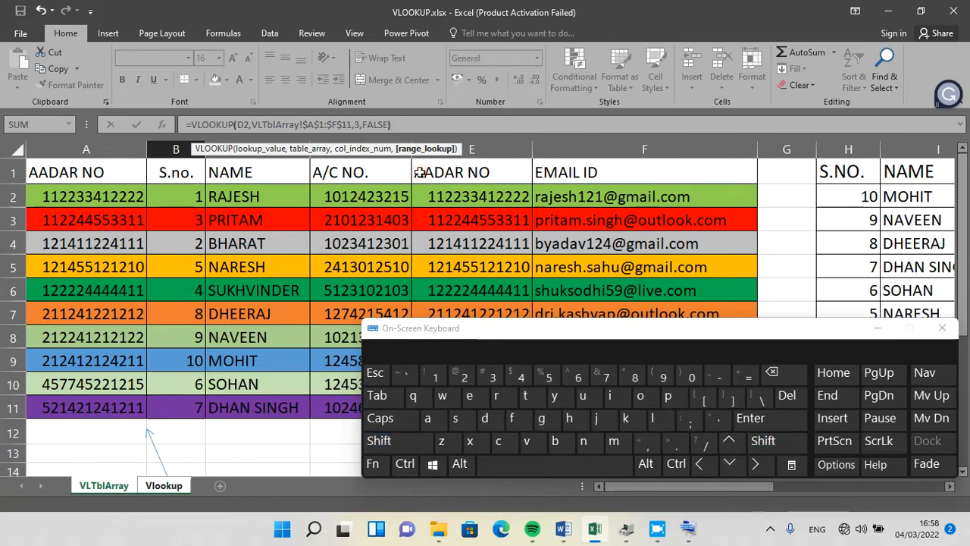
pyautogui.write(')')
pyautogui.press('Return')
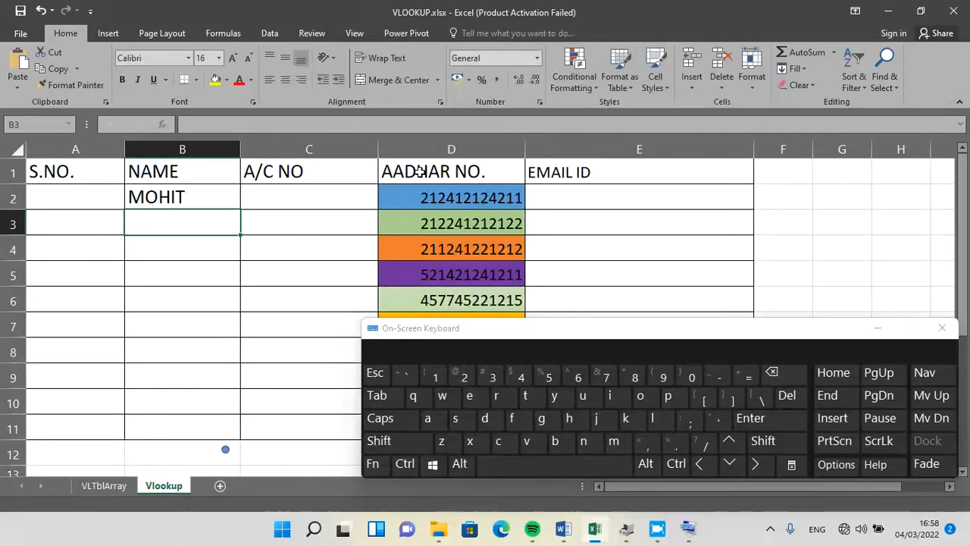
pyautogui.click(185, 199)
pyautogui.moveTo(241, 210); pyautogui.dragTo(241, 446)
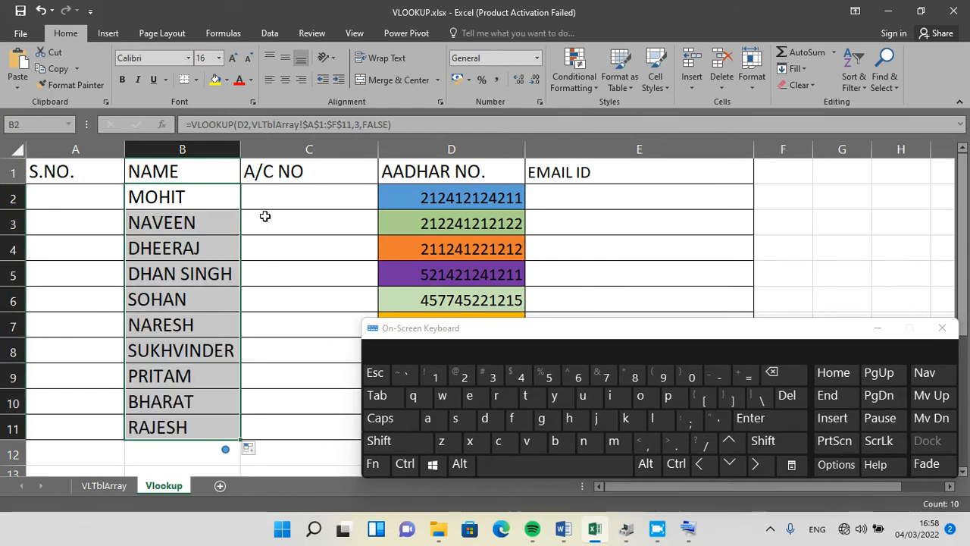
# Start a VLOOKUP formula in A/C NO cell C2 with D2 as the lookup value and minimize the On-Screen Keyboard
pyautogui.click(271, 194)
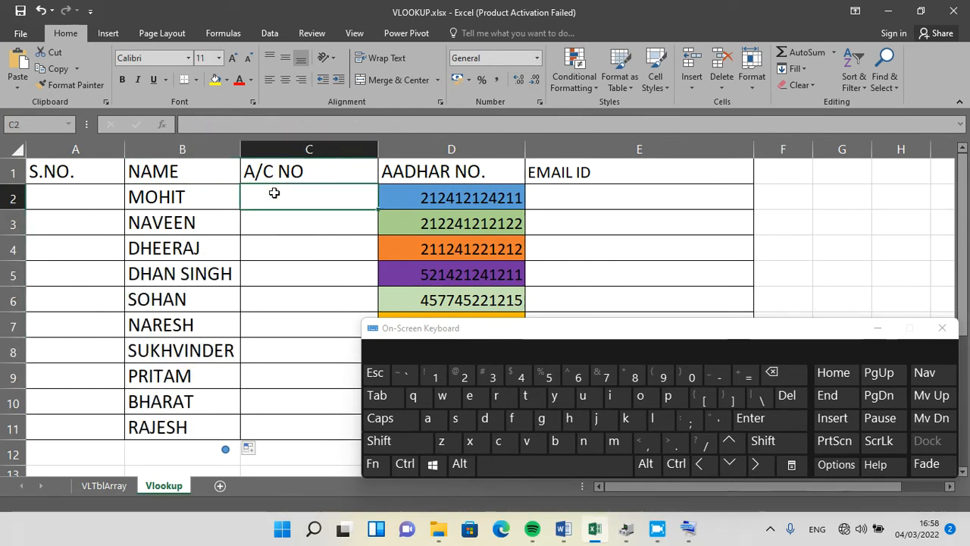
pyautogui.write('=vl')
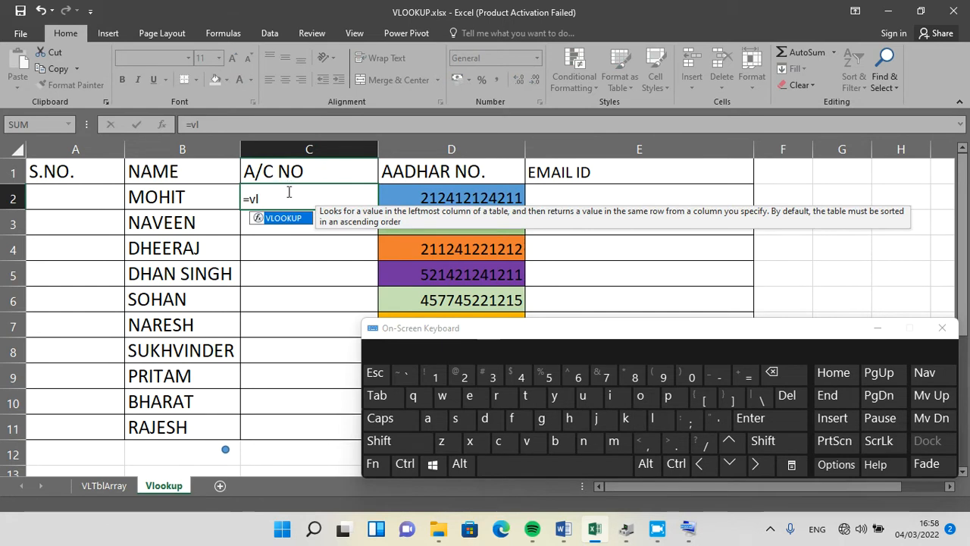
pyautogui.doubleClick(284, 218)
pyautogui.click(442, 195)
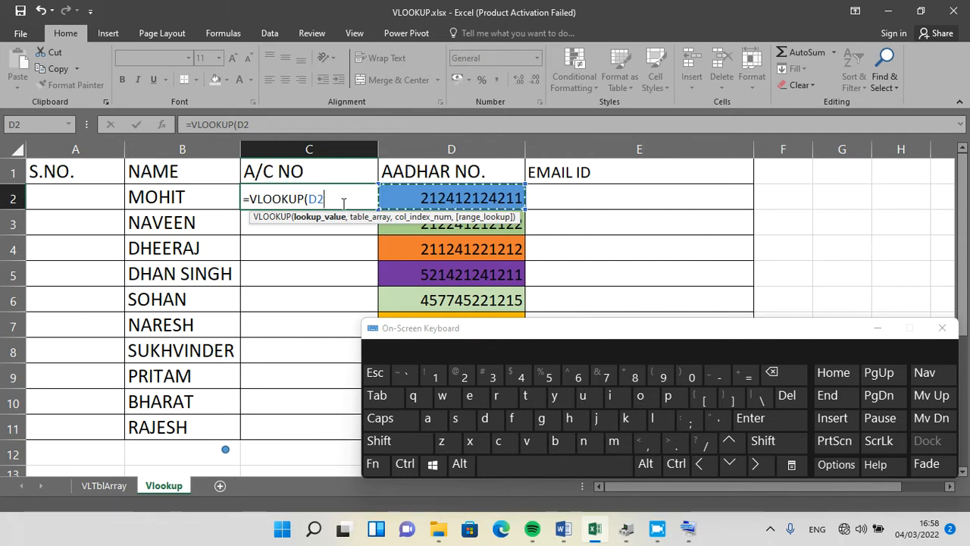
pyautogui.write(',')
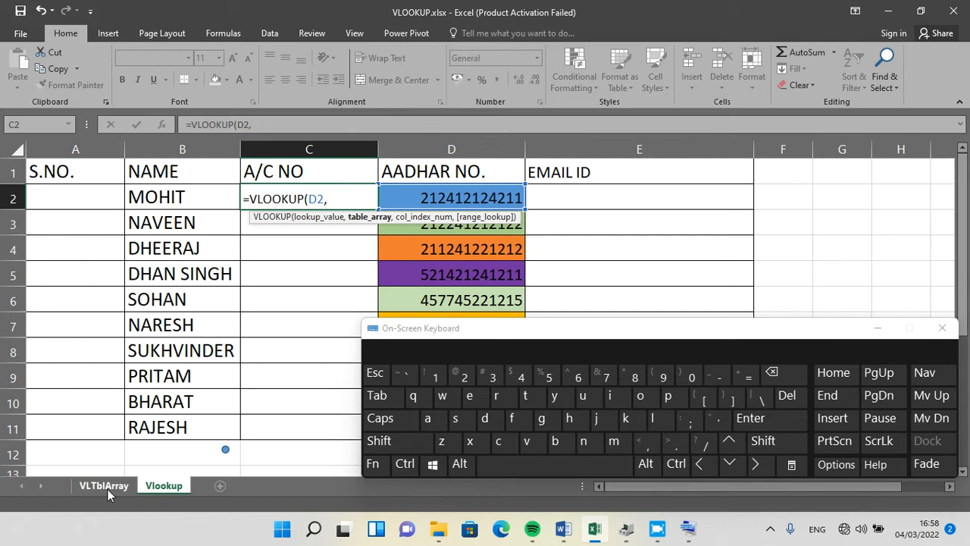
pyautogui.click(880, 328)
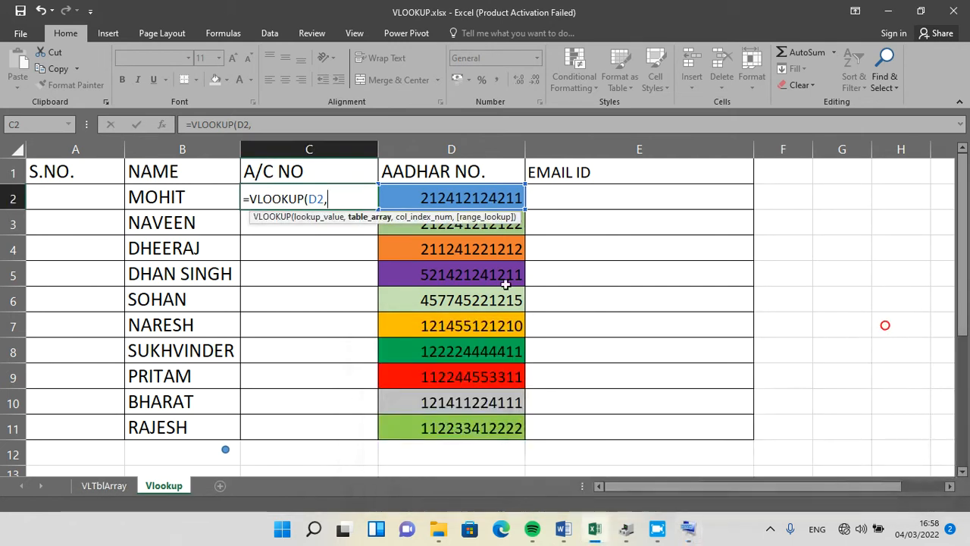
# Add A1:F11 of VLTblArray as the C2 formula's table array and make it absolute as $A$1:$F$11
pyautogui.click(91, 486)
pyautogui.moveTo(69, 172); pyautogui.dragTo(728, 410)
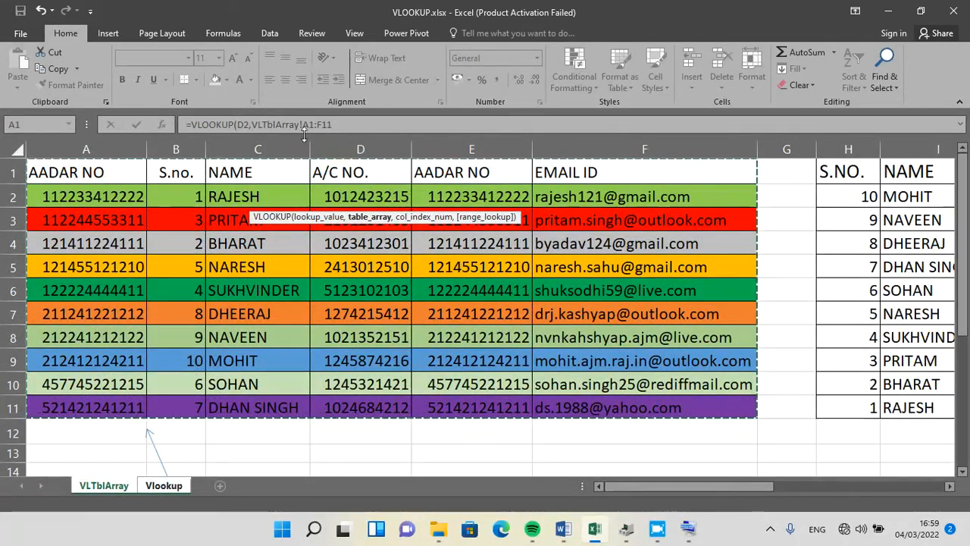
pyautogui.moveTo(303, 124); pyautogui.dragTo(340, 125)
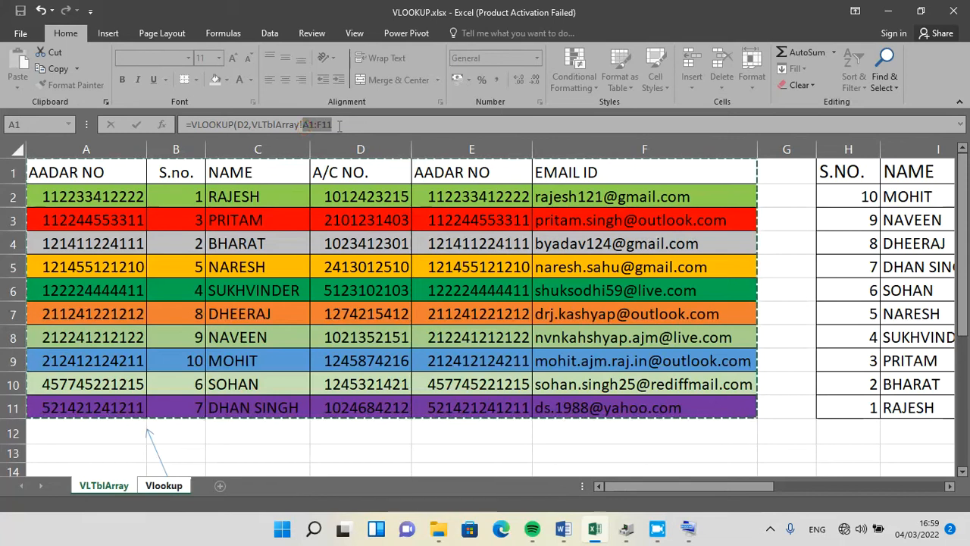
pyautogui.press('F4')
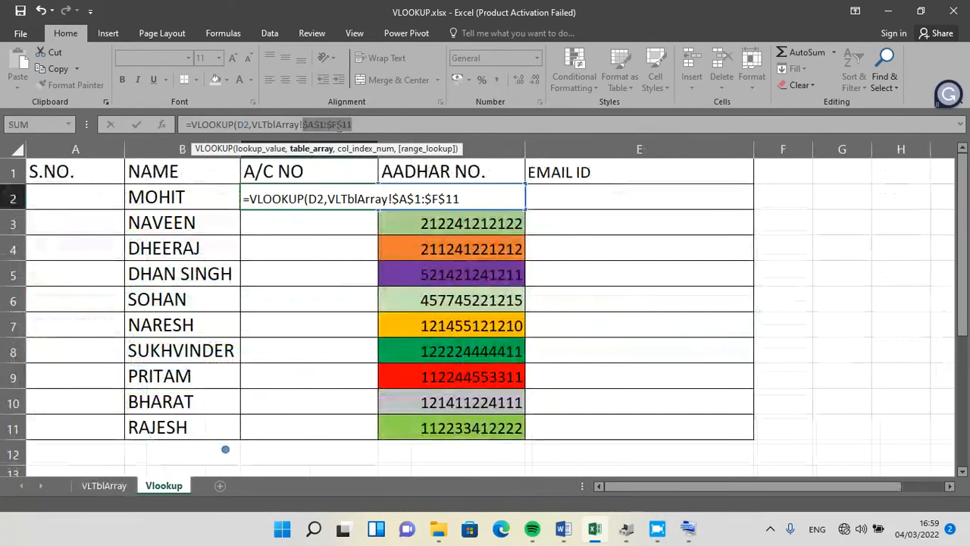
pyautogui.press('End')
pyautogui.write(',')
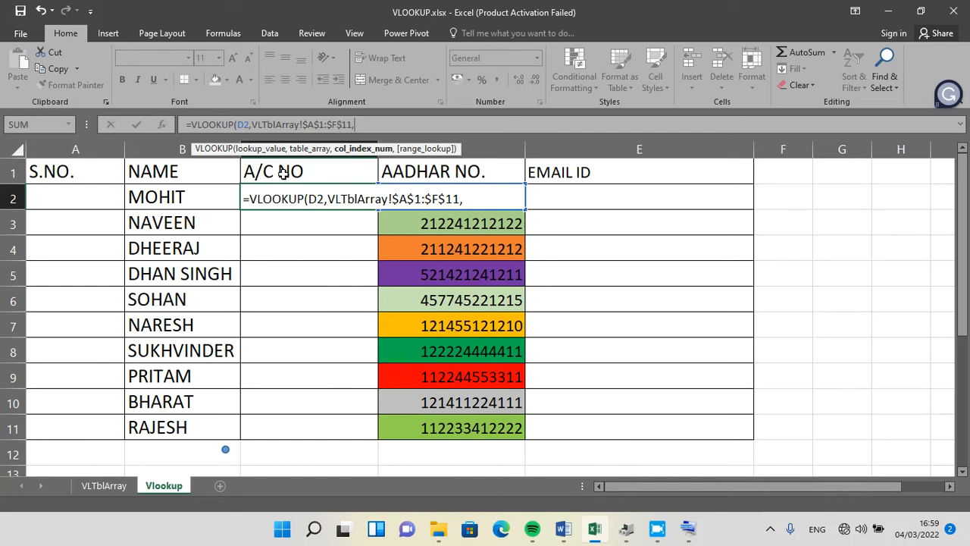
pyautogui.click(104, 485)
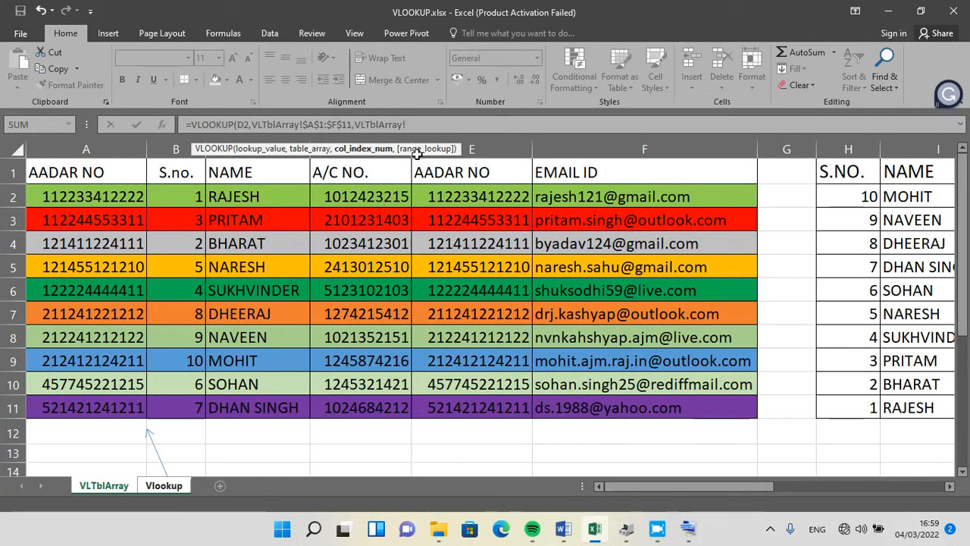
pyautogui.press('BackSpace')
pyautogui.press('BackSpace')
pyautogui.press('BackSpace')
pyautogui.press('BackSpace')
pyautogui.press('BackSpace')
pyautogui.press('BackSpace')
pyautogui.press('BackSpace')
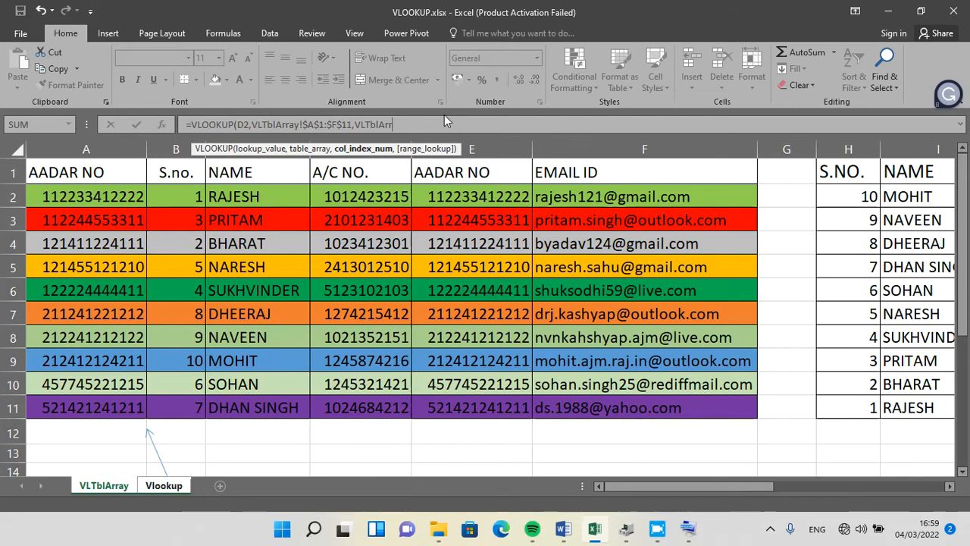
pyautogui.press('BackSpace')
pyautogui.press('BackSpace')
pyautogui.press('BackSpace')
pyautogui.press('BackSpace')
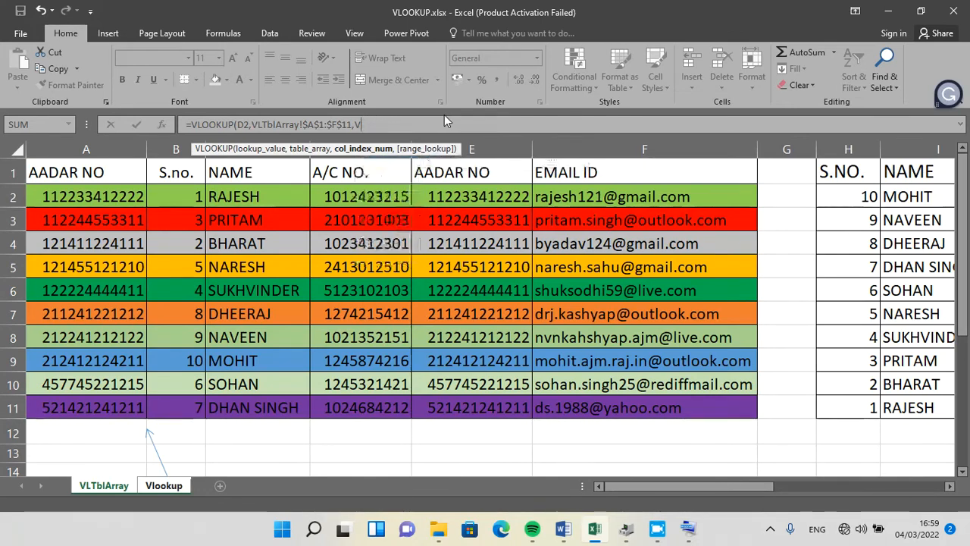
# Complete the C2 formula with column index 4 and FALSE for exact match, and fill it down to C11
pyautogui.write('4,')
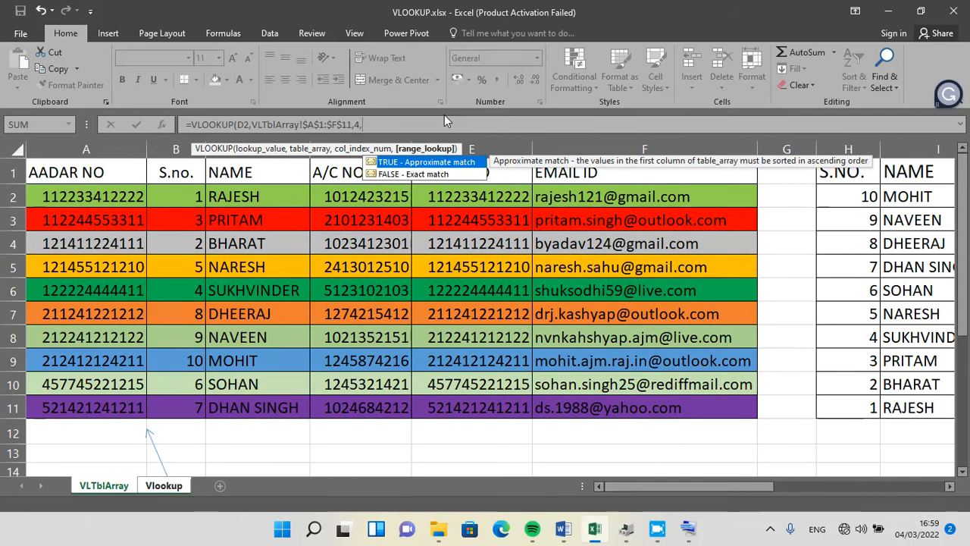
pyautogui.doubleClick(420, 175)
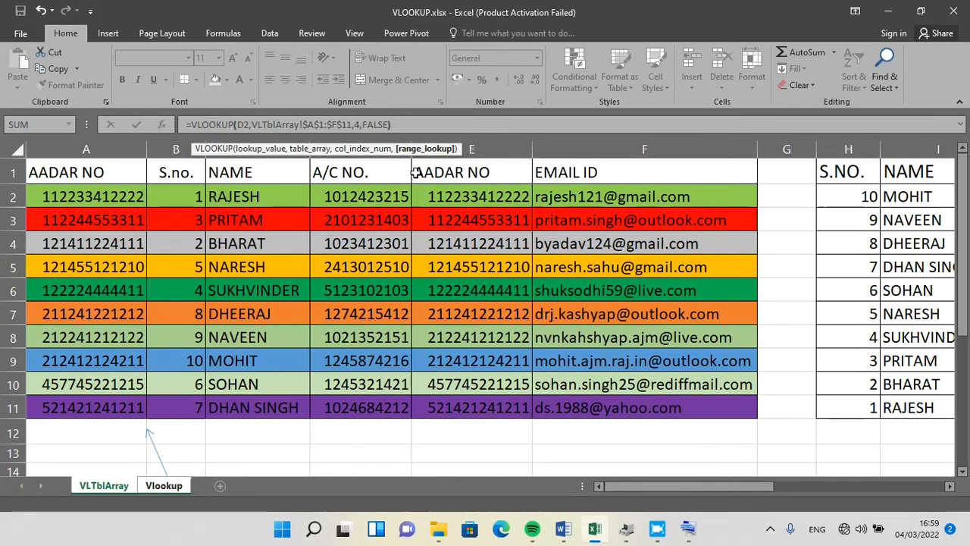
pyautogui.press('Return')
pyautogui.click(307, 197)
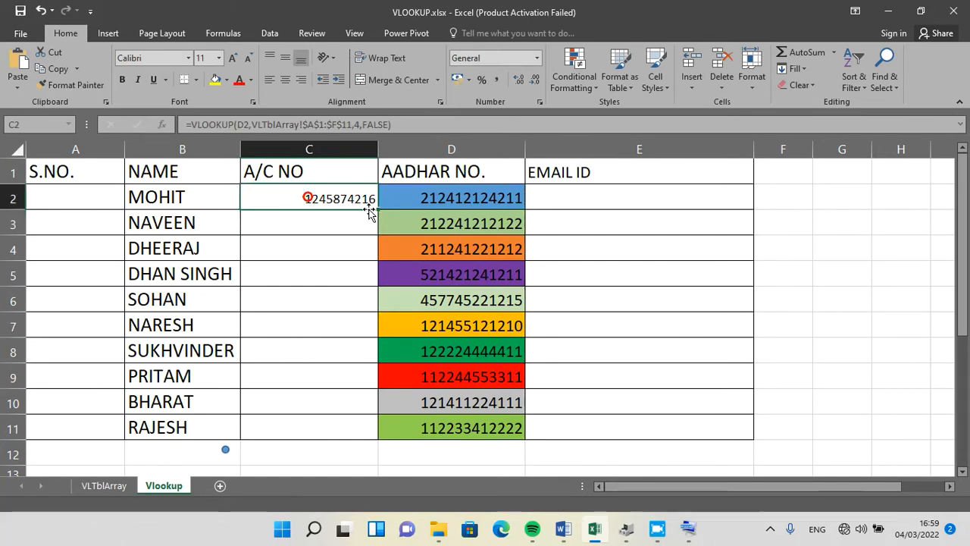
pyautogui.moveTo(375, 210); pyautogui.dragTo(363, 380)
pyautogui.scroll(1, 362, 342)
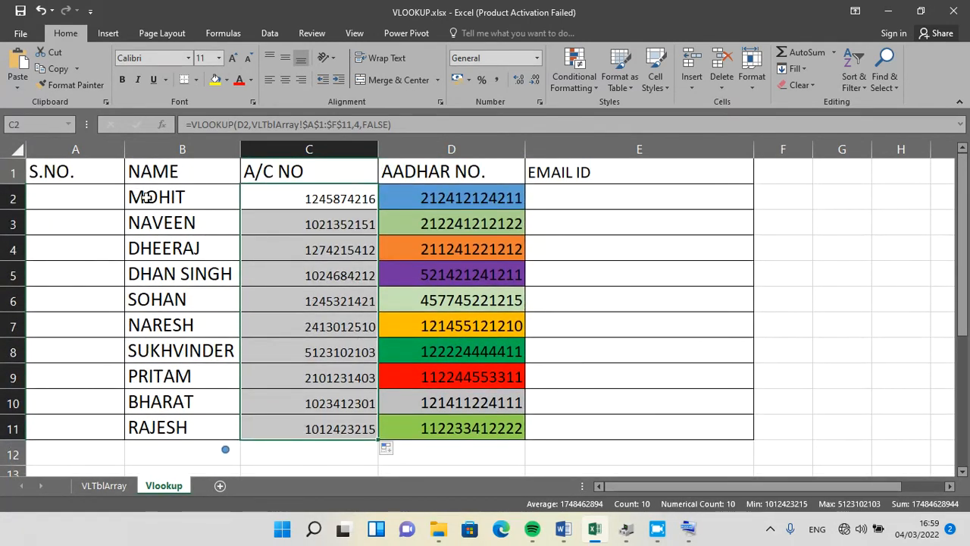
# Copy the cell formatting of B2 onto the account numbers in C2:C11
pyautogui.click(138, 197)
pyautogui.click(71, 85)
pyautogui.moveTo(328, 197)
pyautogui.mouseDown()
pyautogui.moveTo(318, 426)
pyautogui.moveTo(326, 419)
pyautogui.mouseUp()
pyautogui.moveTo(553, 179); pyautogui.dragTo(532, 183)
# Start a VLOOKUP formula in EMAIL ID cell E2 with D2 as the lookup value
pyautogui.click(579, 208)
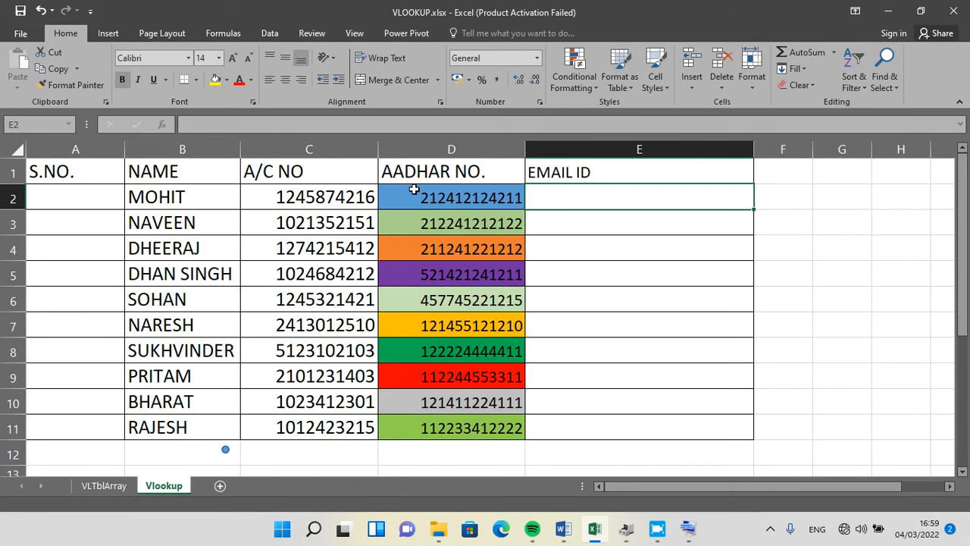
pyautogui.click(89, 485)
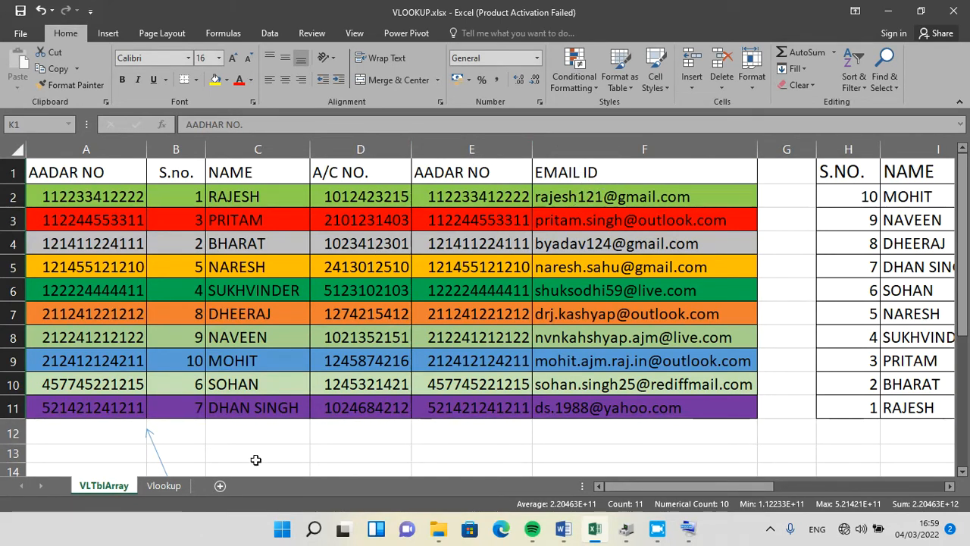
pyautogui.click(164, 485)
pyautogui.click(554, 189)
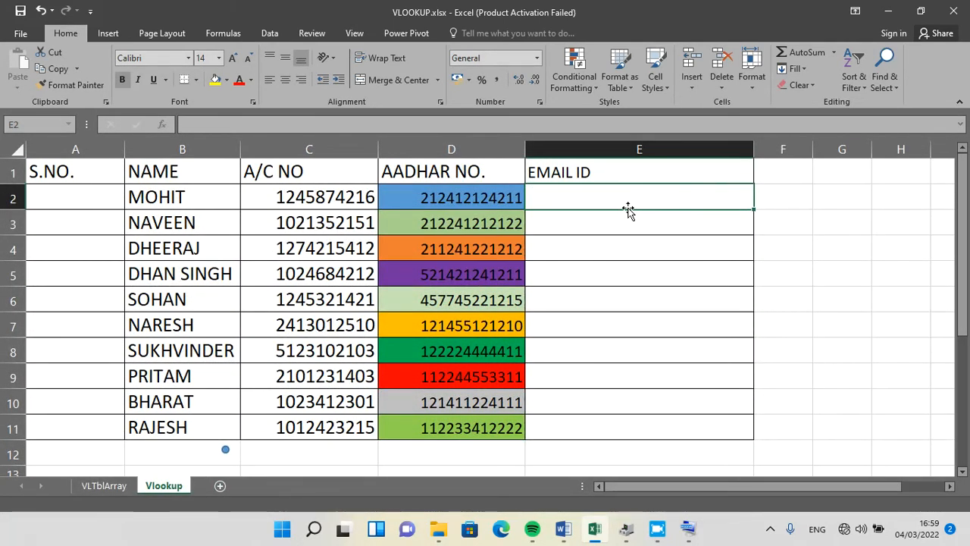
pyautogui.write('=vl')
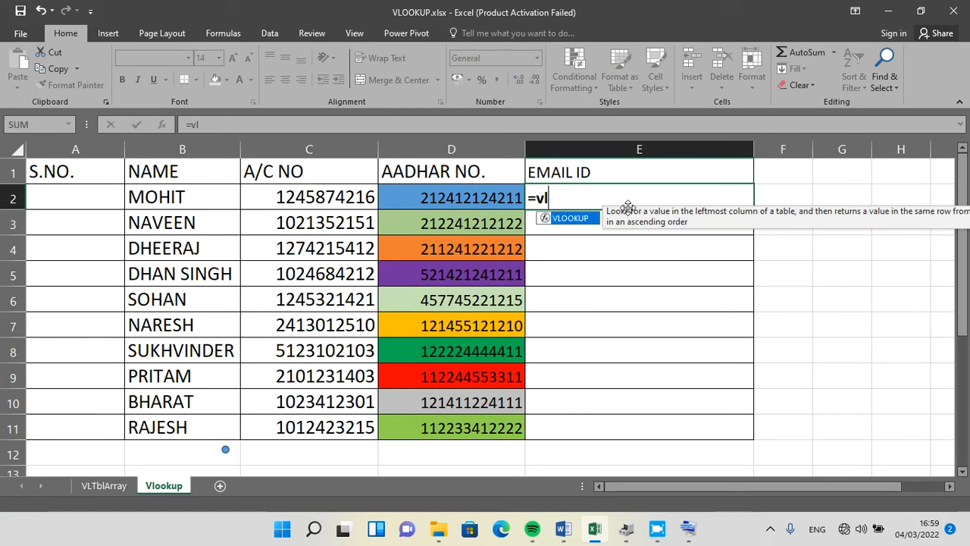
pyautogui.doubleClick(582, 219)
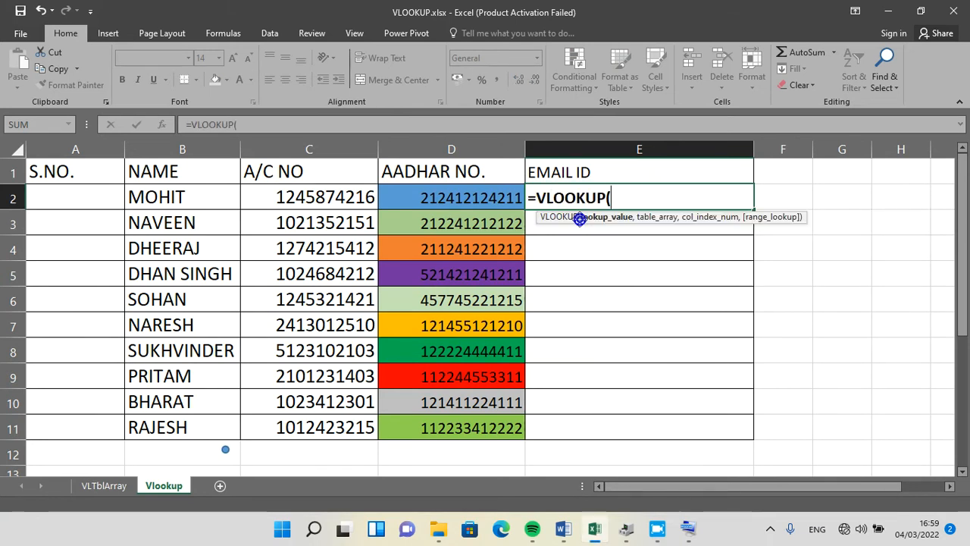
pyautogui.click(419, 196)
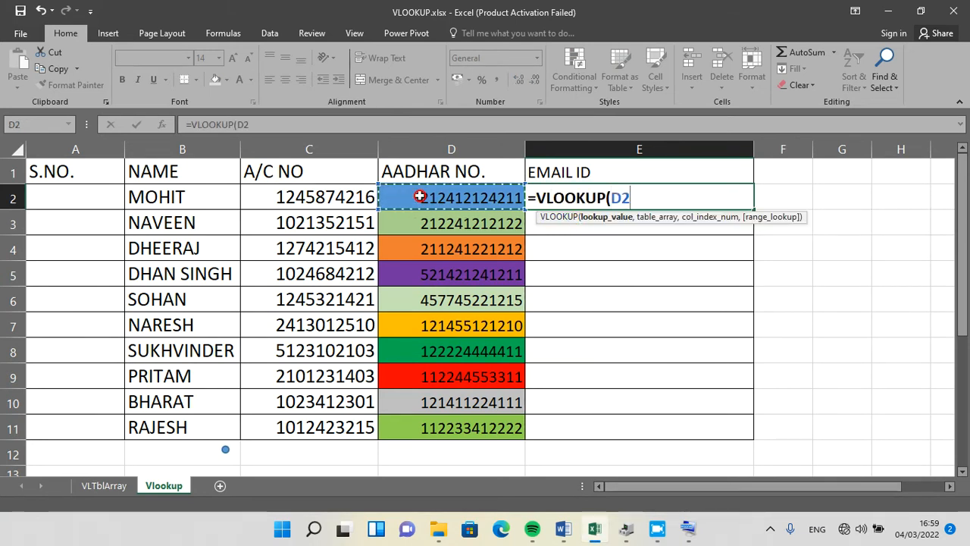
pyautogui.write(',')
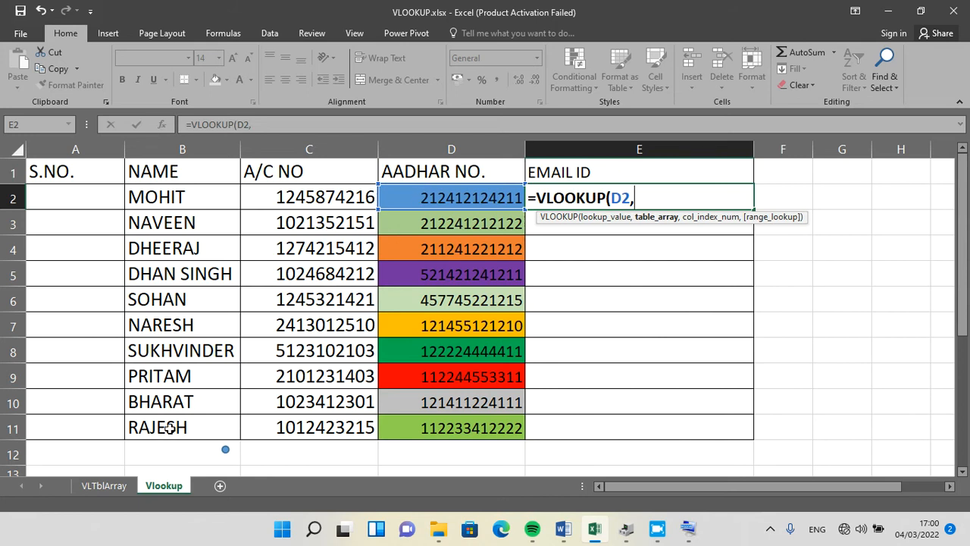
# Add A1:F11 of VLTblArray as the E2 formula's table array and make it absolute as $A$1:$F$11
pyautogui.click(103, 485)
pyautogui.moveTo(63, 169); pyautogui.dragTo(679, 406)
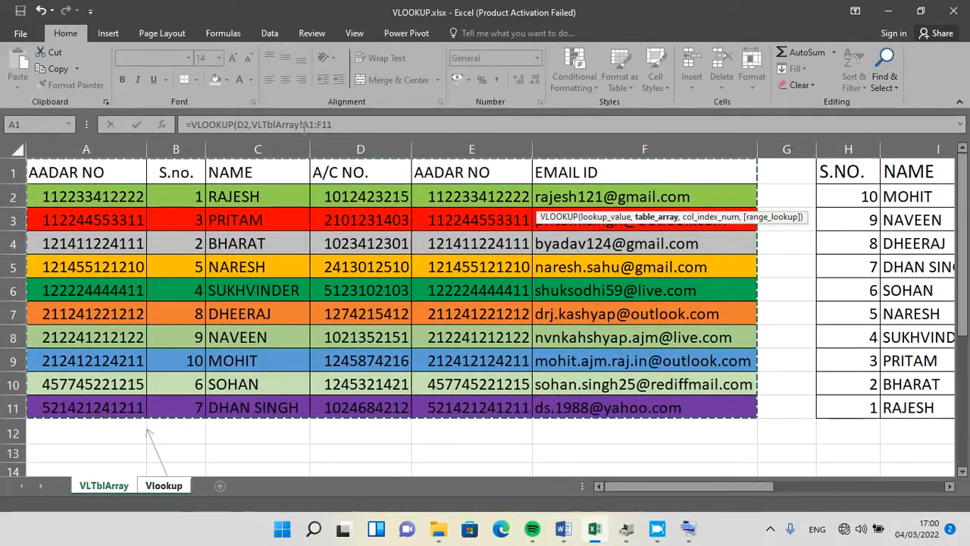
pyautogui.moveTo(303, 125); pyautogui.dragTo(331, 125)
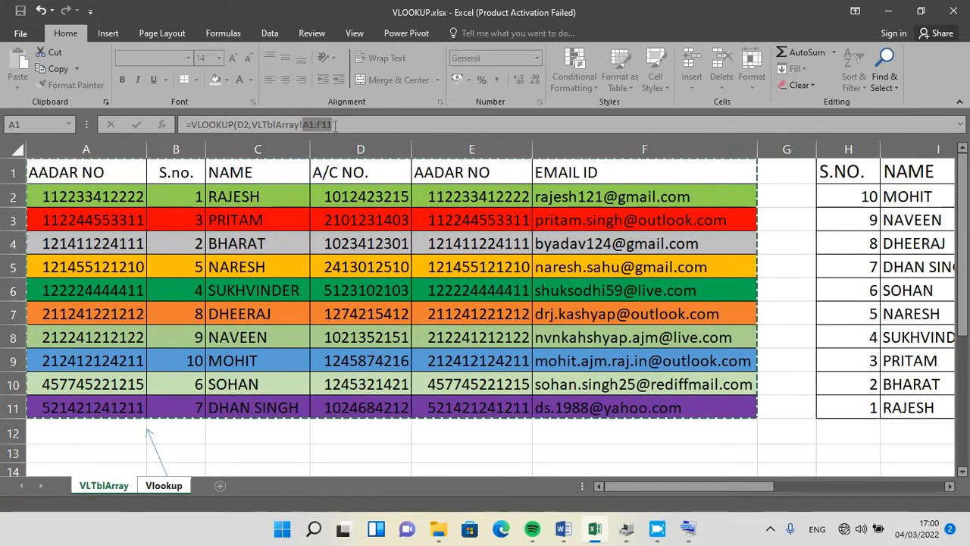
pyautogui.press('F4')
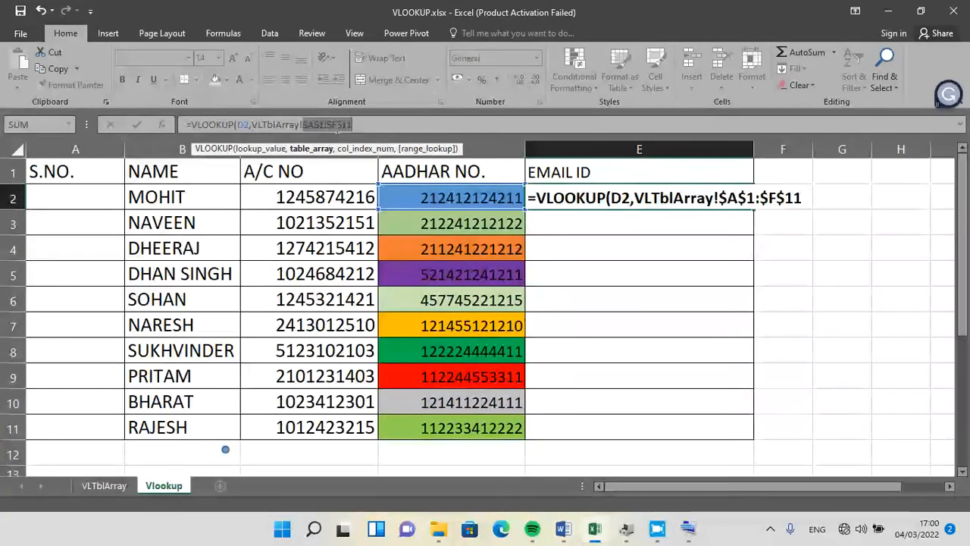
pyautogui.click(384, 126)
pyautogui.write(',')
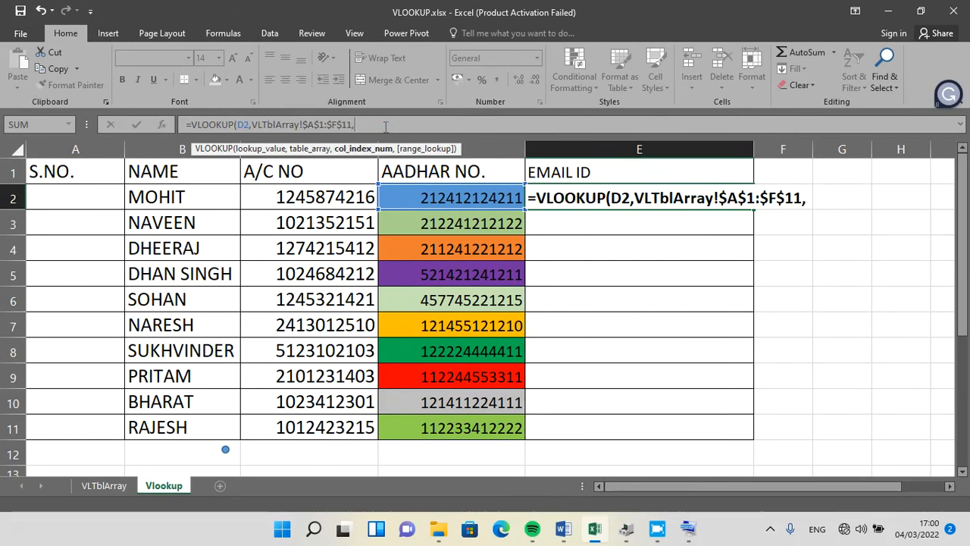
# Complete the E2 formula with column index 6 and FALSE for exact match, and fill it down to E11
pyautogui.write('6,')
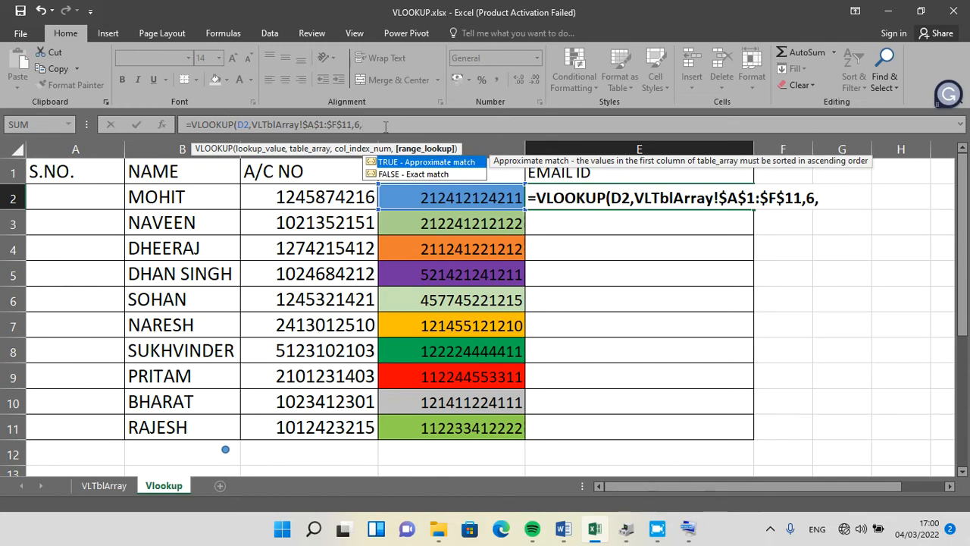
pyautogui.doubleClick(396, 174)
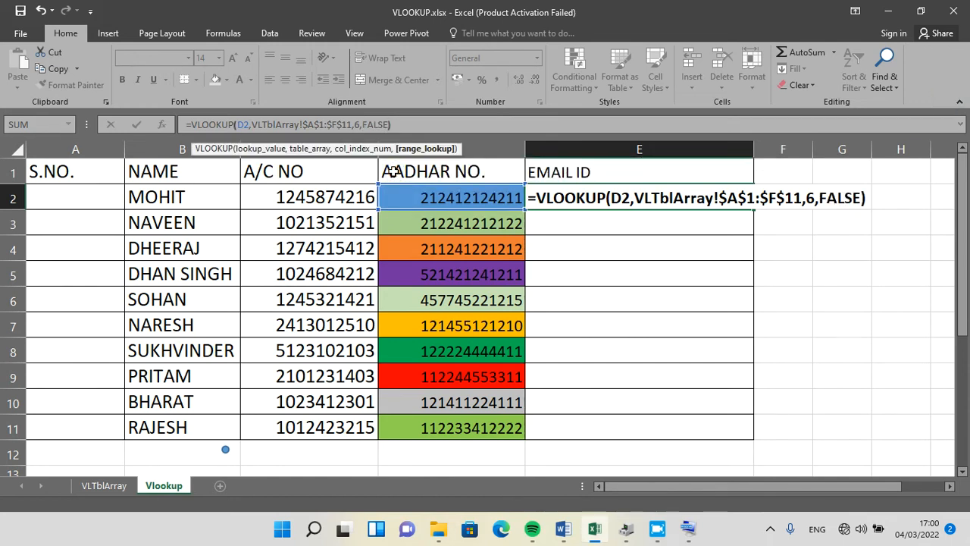
pyautogui.press('Return')
pyautogui.click(717, 197)
pyautogui.moveTo(753, 212); pyautogui.dragTo(754, 448)
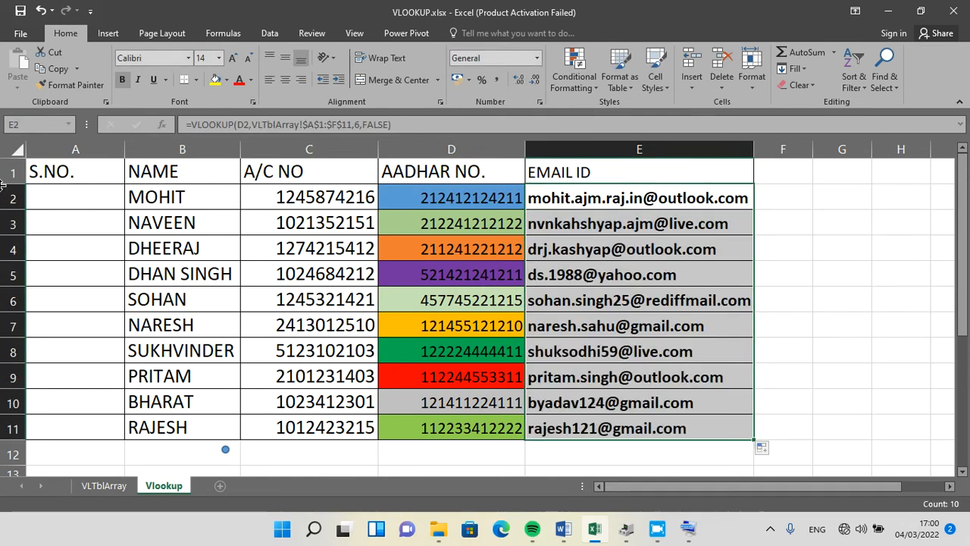
# Start a VLOOKUP formula in S.NO. cell A2 of the Vlookup sheet with D2 as the lookup value
pyautogui.click(104, 486)
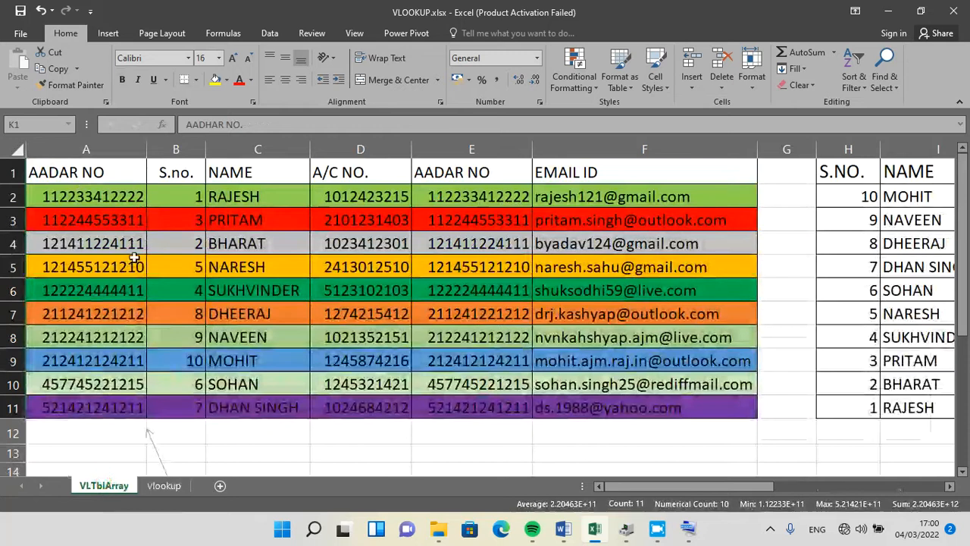
pyautogui.click(163, 486)
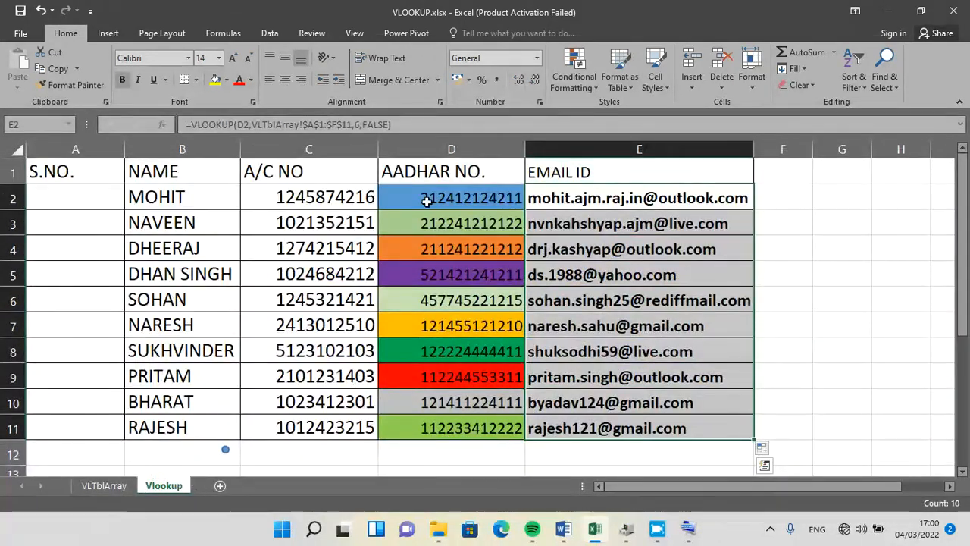
pyautogui.moveTo(439, 199); pyautogui.dragTo(437, 427)
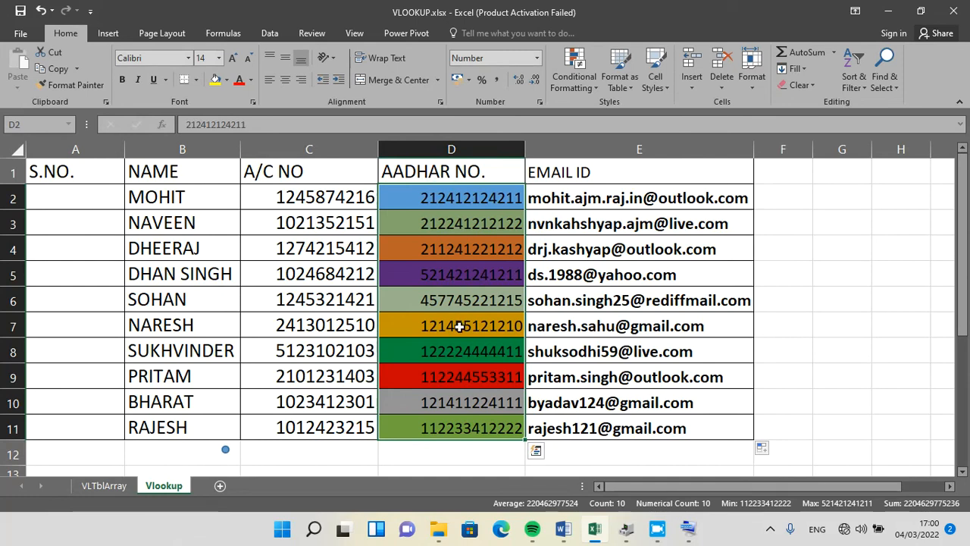
pyautogui.click(85, 207)
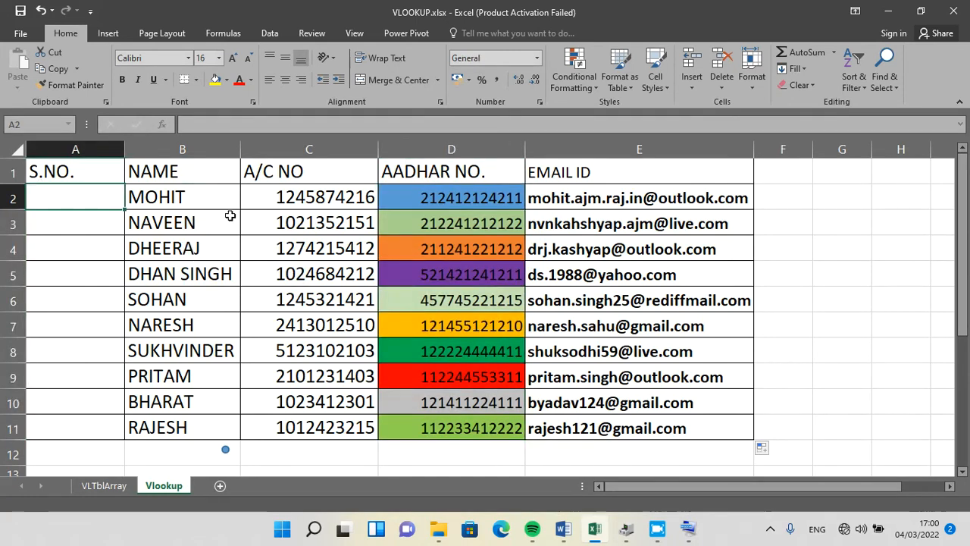
pyautogui.write('=vl')
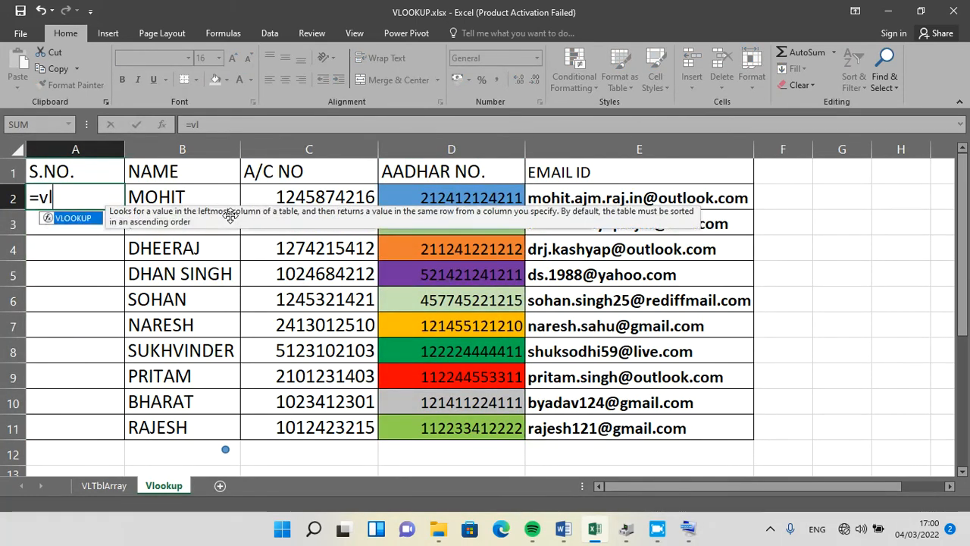
pyautogui.doubleClick(75, 219)
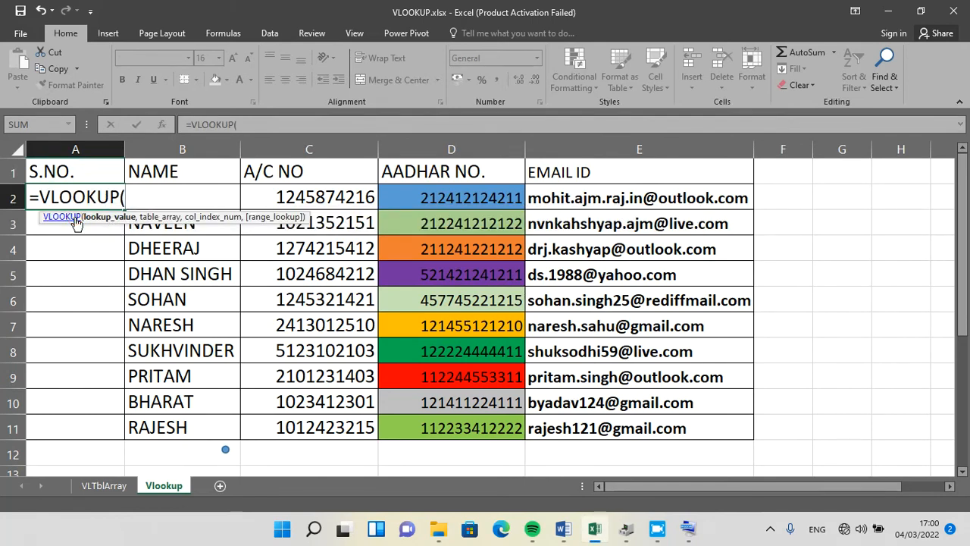
pyautogui.click(443, 197)
pyautogui.write(',')
# Add A1:F11 of VLTblArray as the A2 formula's table array and make it absolute as $A$1:$F$11
pyautogui.click(105, 485)
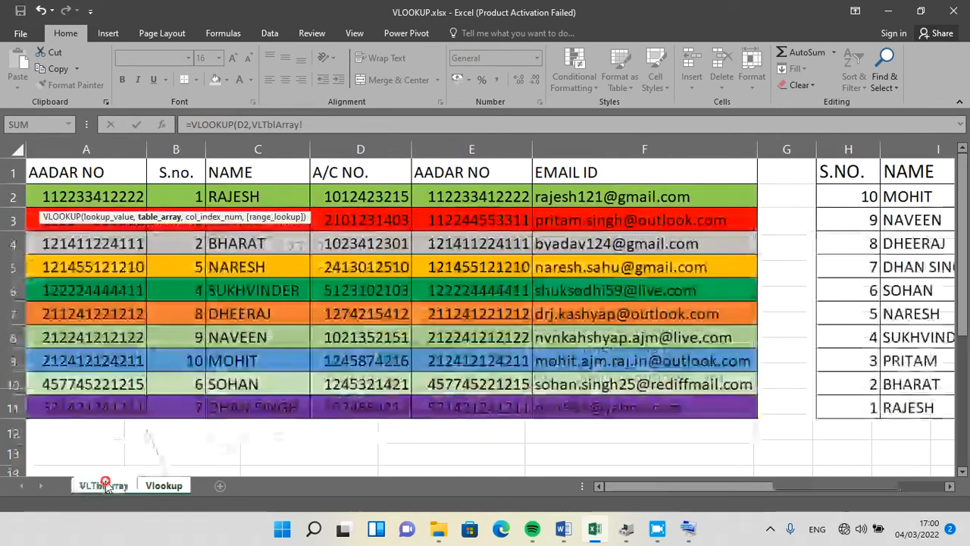
pyautogui.moveTo(73, 174); pyautogui.dragTo(670, 407)
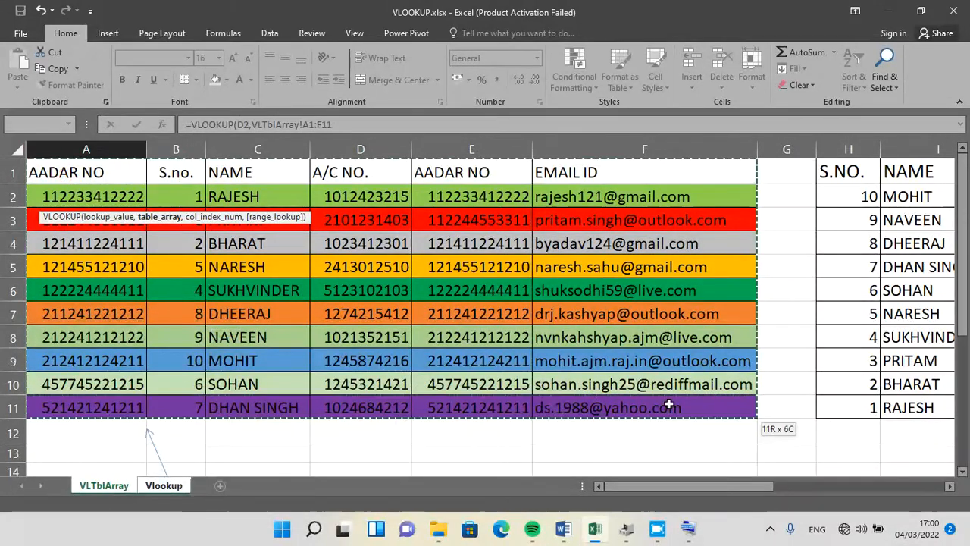
pyautogui.click(306, 123)
pyautogui.moveTo(303, 124); pyautogui.dragTo(338, 124)
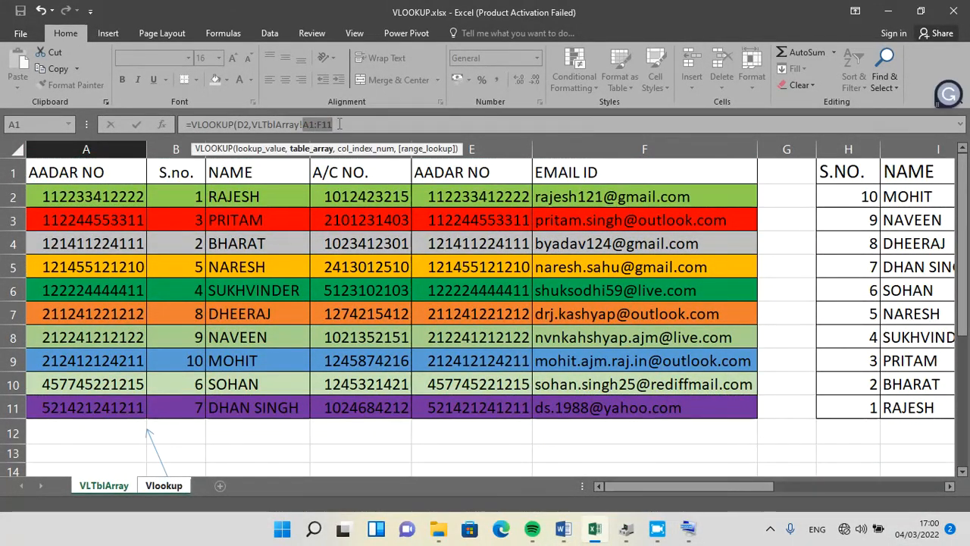
pyautogui.press('F4')
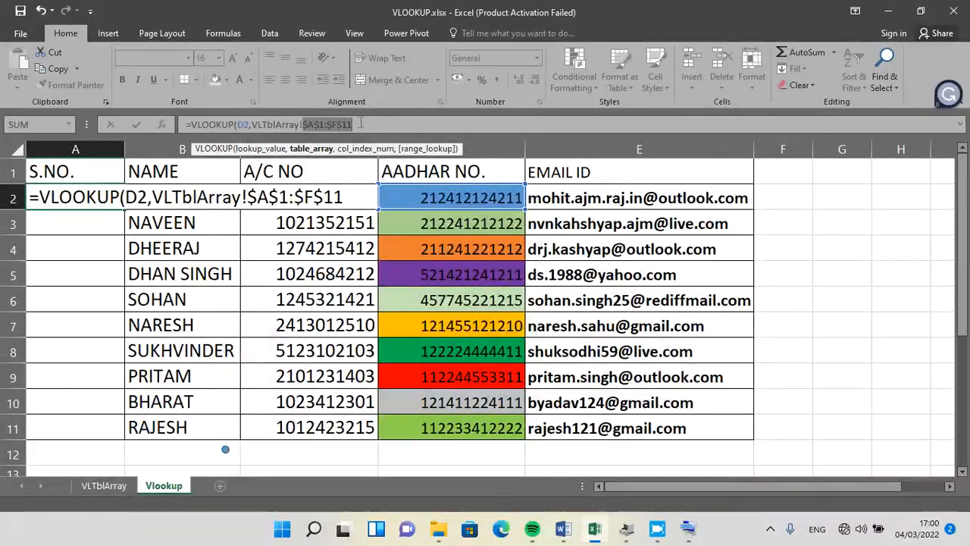
pyautogui.click(359, 123)
pyautogui.write(',')
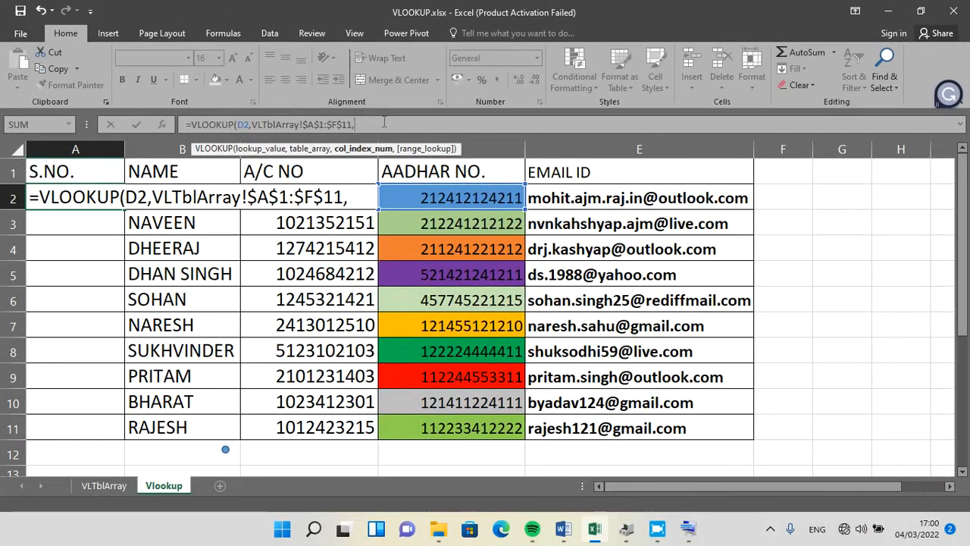
pyautogui.click(106, 484)
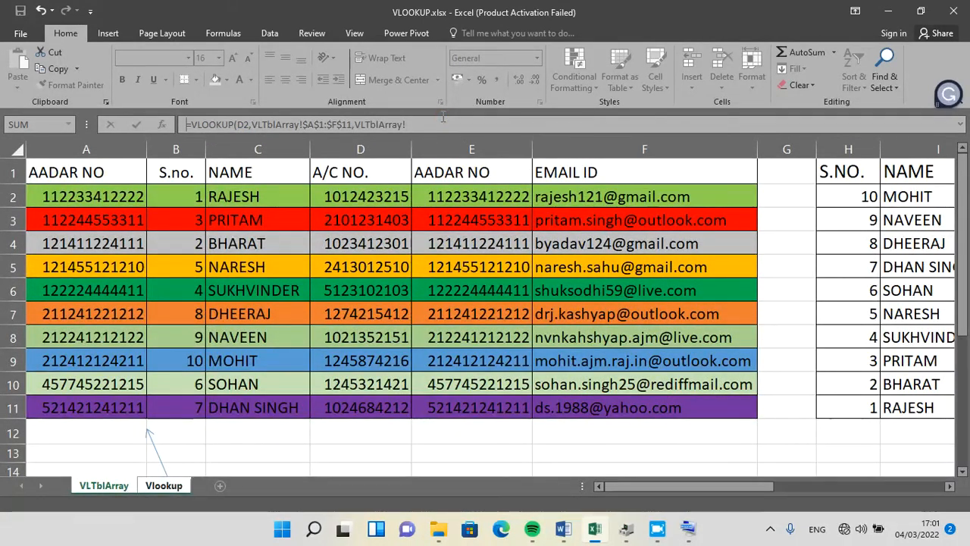
pyautogui.press('BackSpace')
pyautogui.press('BackSpace')
pyautogui.press('BackSpace')
pyautogui.press('BackSpace')
pyautogui.press('BackSpace')
pyautogui.press('BackSpace')
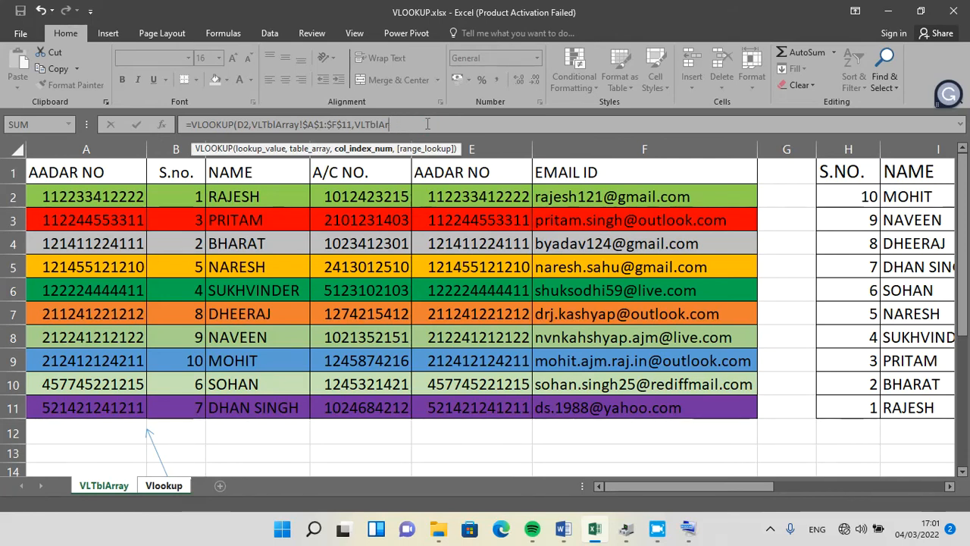
pyautogui.press('BackSpace')
pyautogui.press('BackSpace')
pyautogui.press('BackSpace')
pyautogui.press('BackSpace')
pyautogui.press('BackSpace')
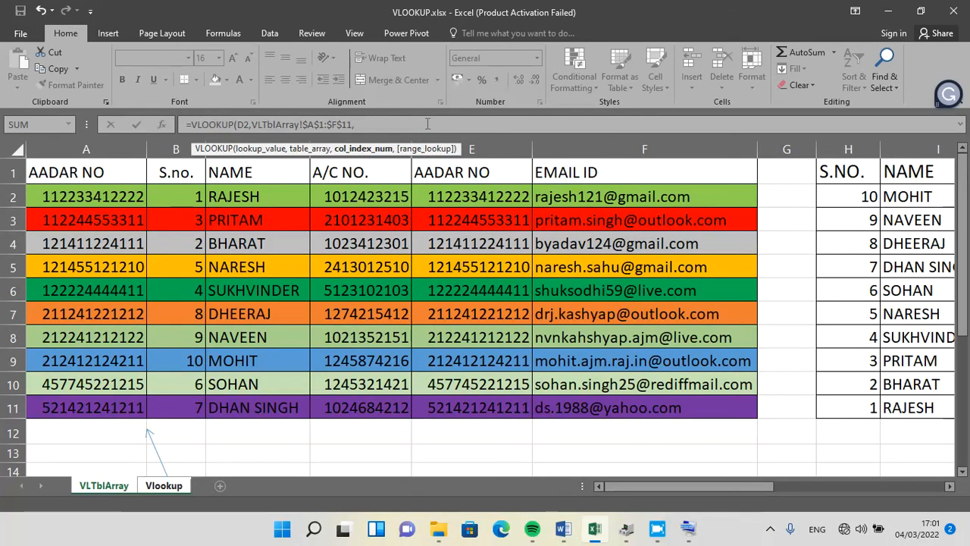
# Complete the A2 formula with column index 2 and FALSE for exact match, and fill it down to A11
pyautogui.write('2')
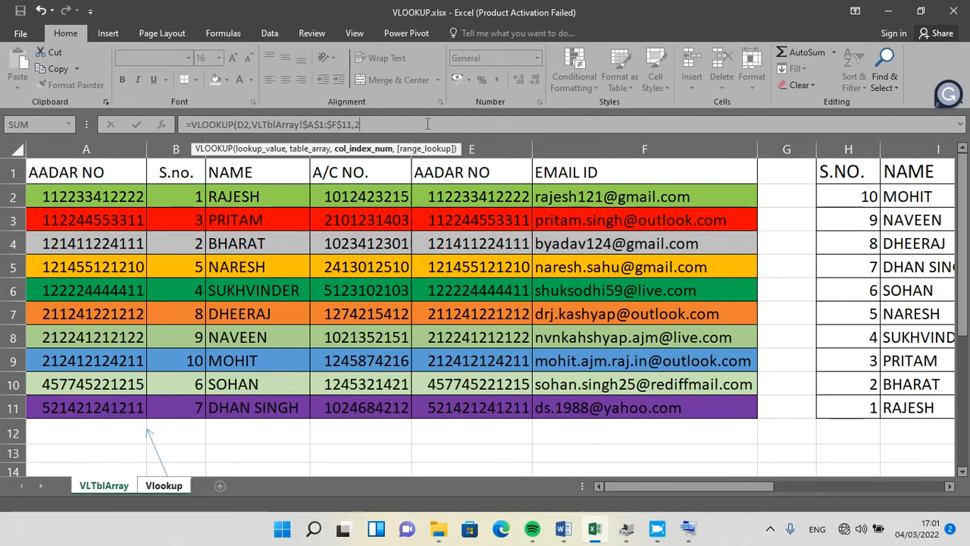
pyautogui.write(',')
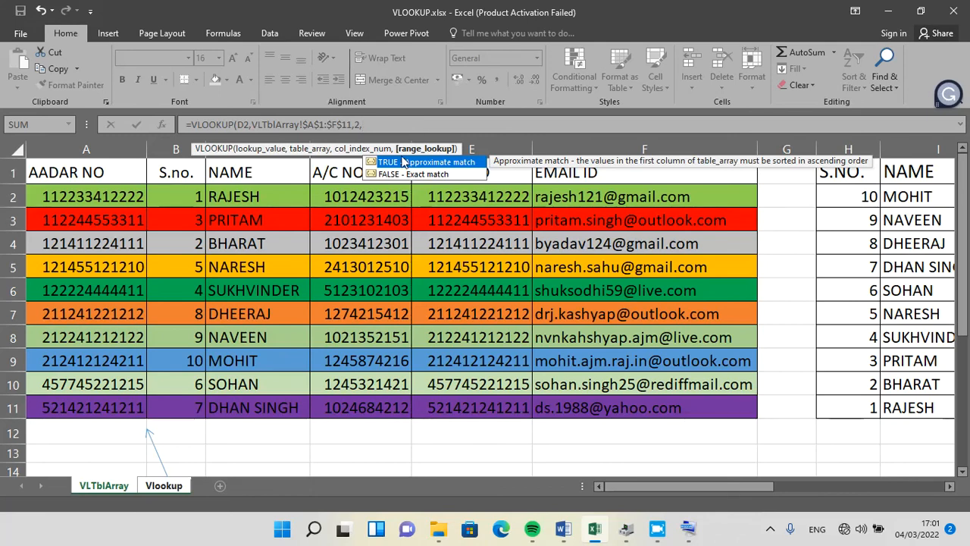
pyautogui.doubleClick(396, 173)
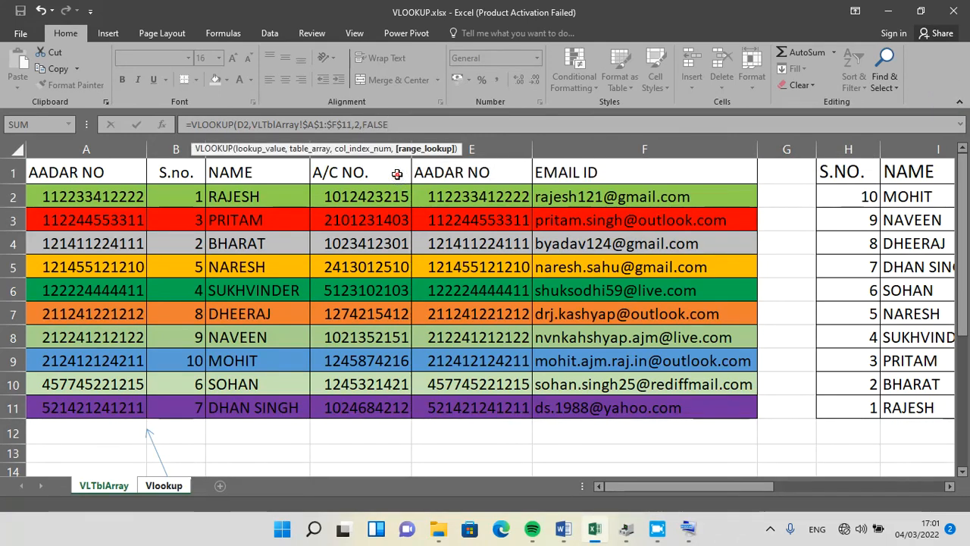
pyautogui.press('Return')
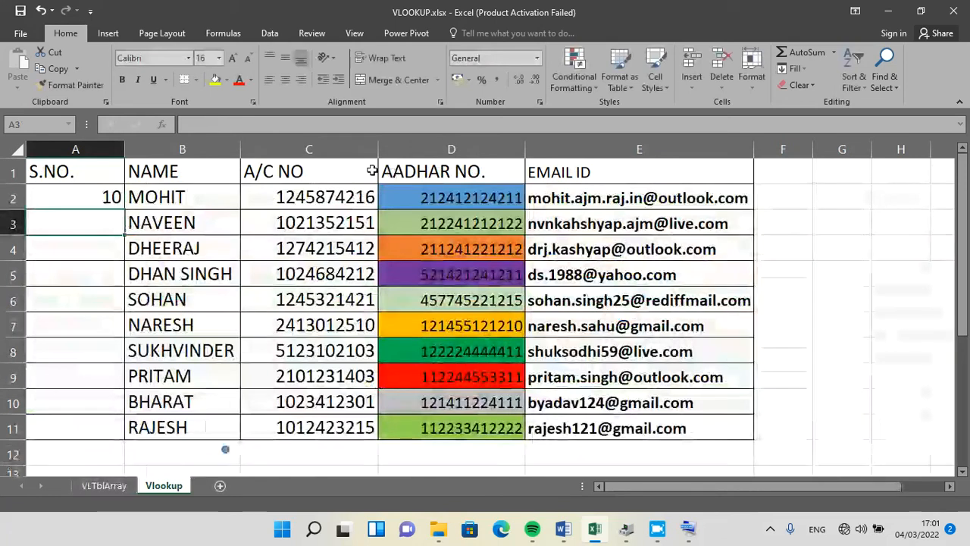
pyautogui.click(95, 199)
pyautogui.moveTo(124, 209); pyautogui.dragTo(130, 427)
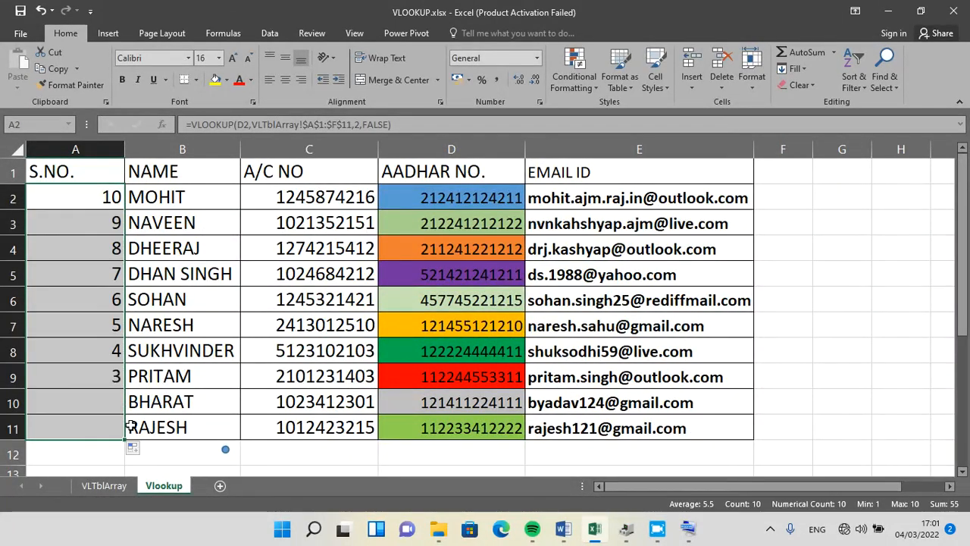
# Center the S.NO. values in A2:A11 horizontally and narrow column A
pyautogui.click(287, 83)
pyautogui.click(49, 248)
pyautogui.moveTo(124, 148); pyautogui.dragTo(103, 146)
pyautogui.click(649, 333)
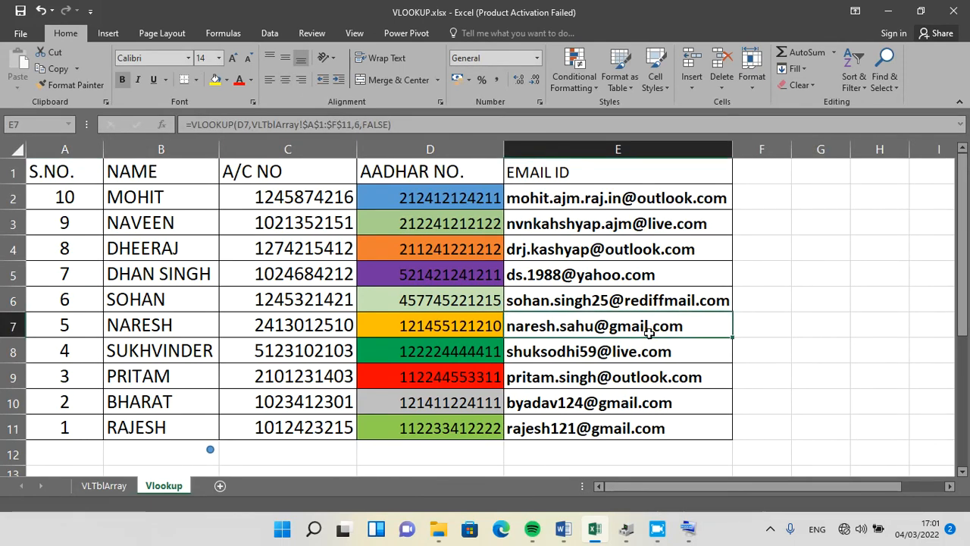
# Center the A/C NO values in C2:C11 and the AADHAR NO. values in D2:D11 horizontally
pyautogui.moveTo(274, 198); pyautogui.dragTo(250, 426)
pyautogui.click(295, 84)
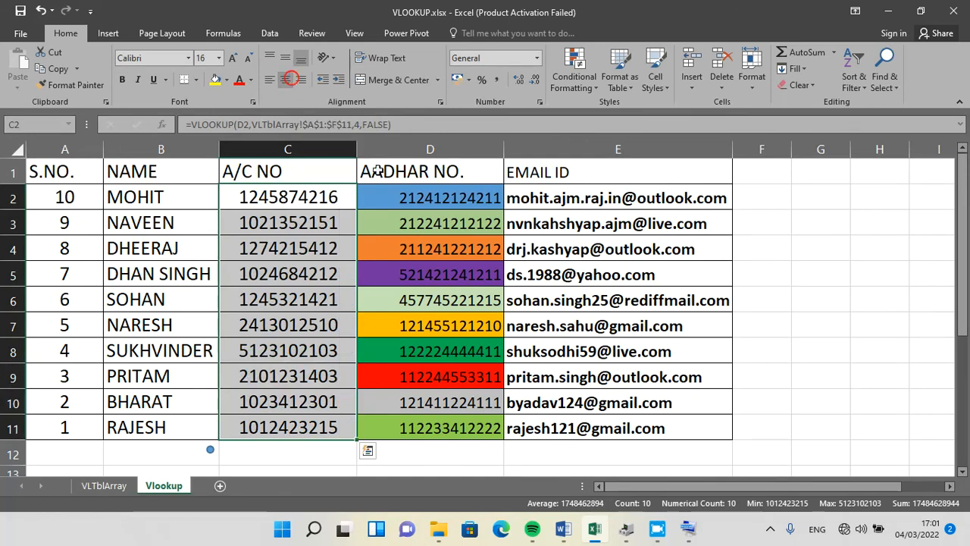
pyautogui.moveTo(472, 197); pyautogui.dragTo(445, 395)
pyautogui.click(285, 80)
pyautogui.click(665, 325)
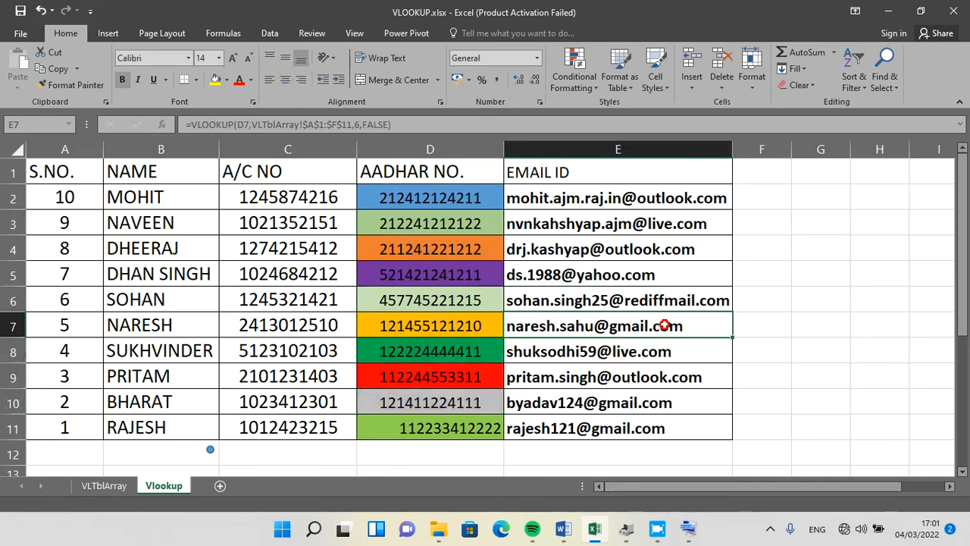
pyautogui.moveTo(421, 186); pyautogui.dragTo(426, 428)
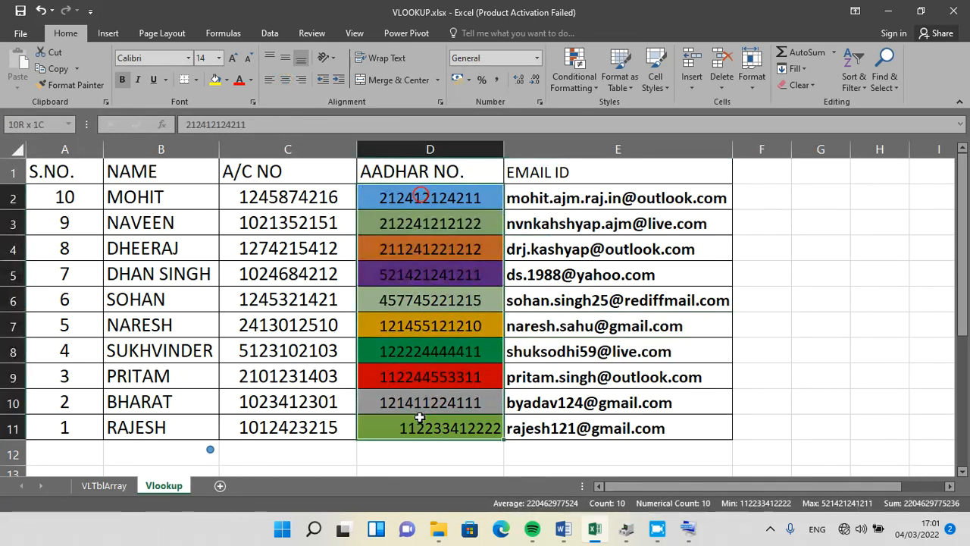
pyautogui.click(285, 80)
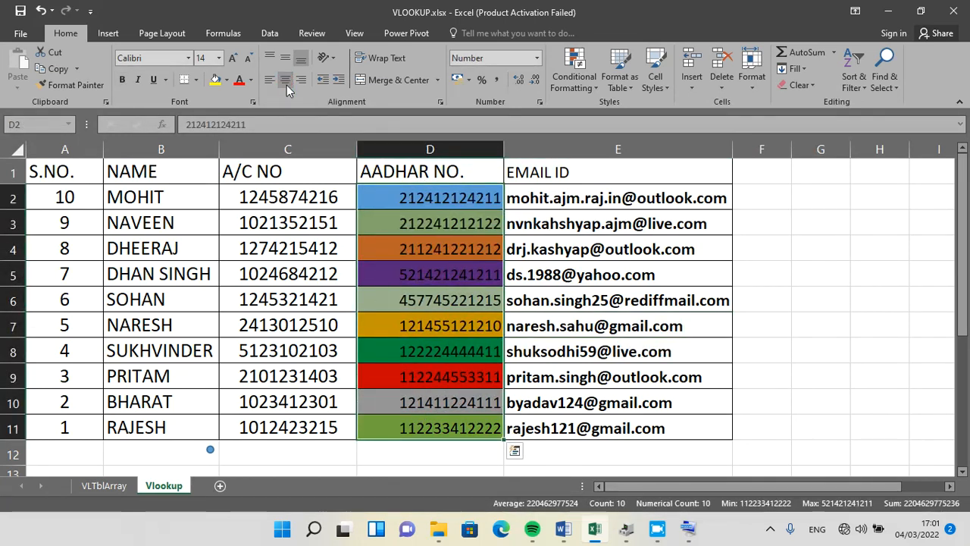
pyautogui.click(285, 80)
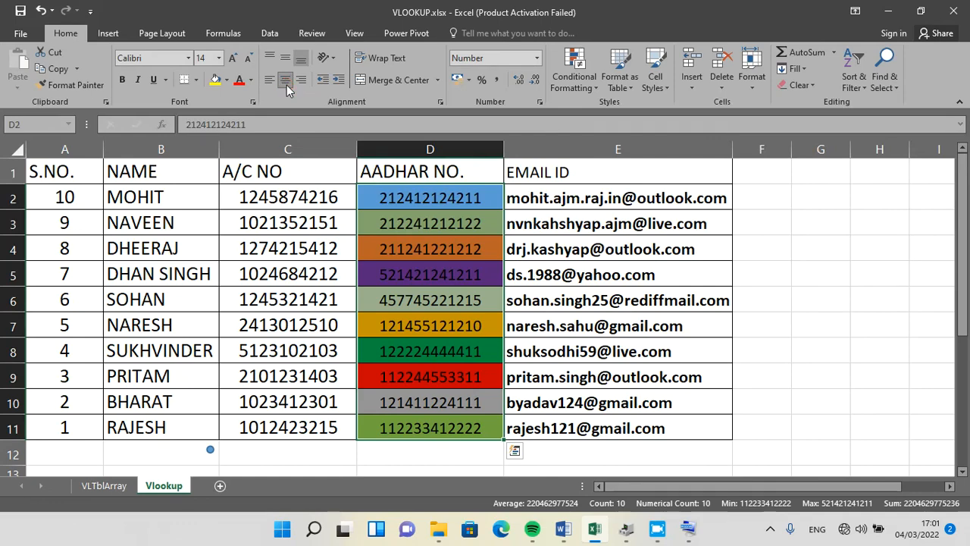